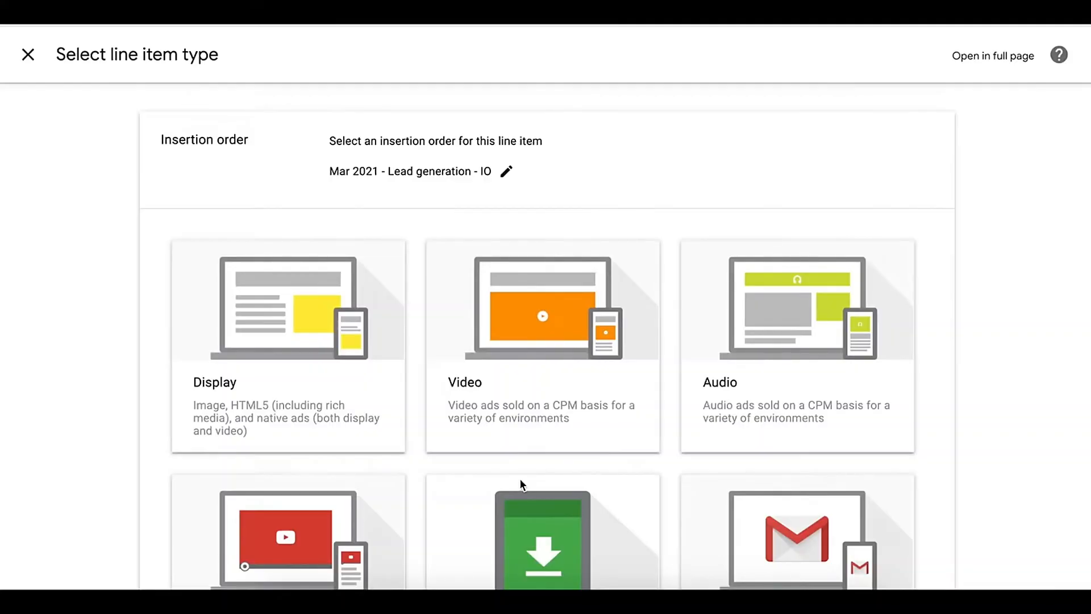
# Create a display line item named "Contextual - Line Item" with its status set to Draft.
pyautogui.click(295, 320)
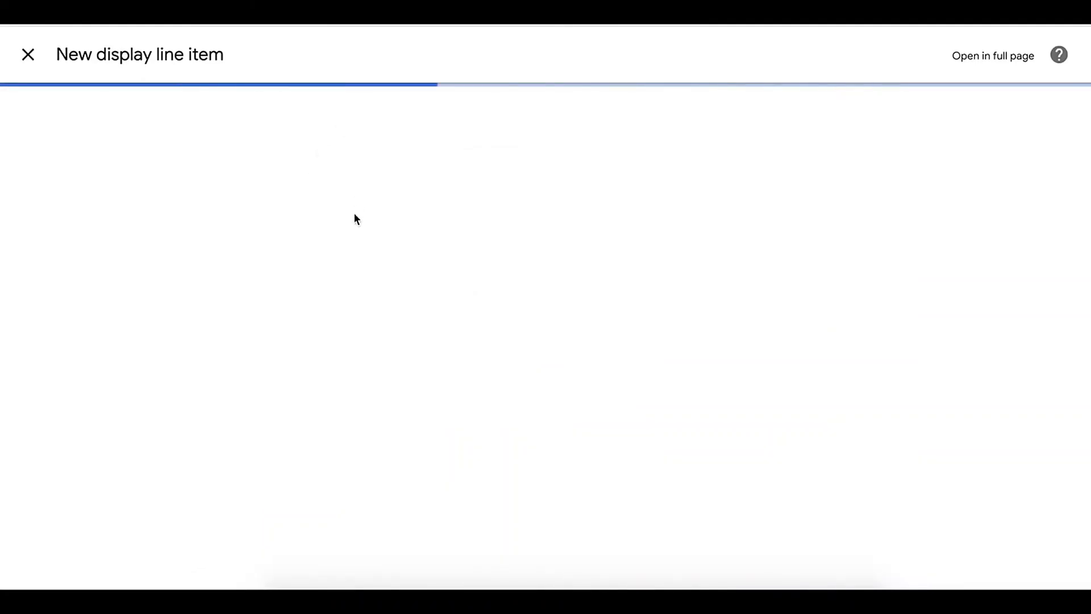
pyautogui.click(363, 151)
pyautogui.write('Contextual - Line Item')
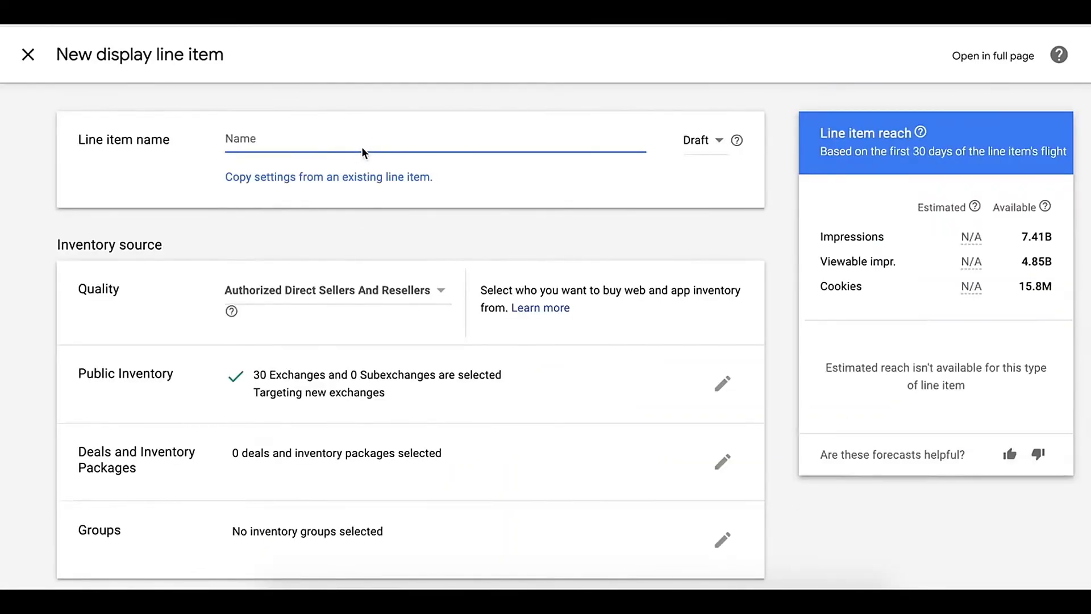
pyautogui.click(711, 149)
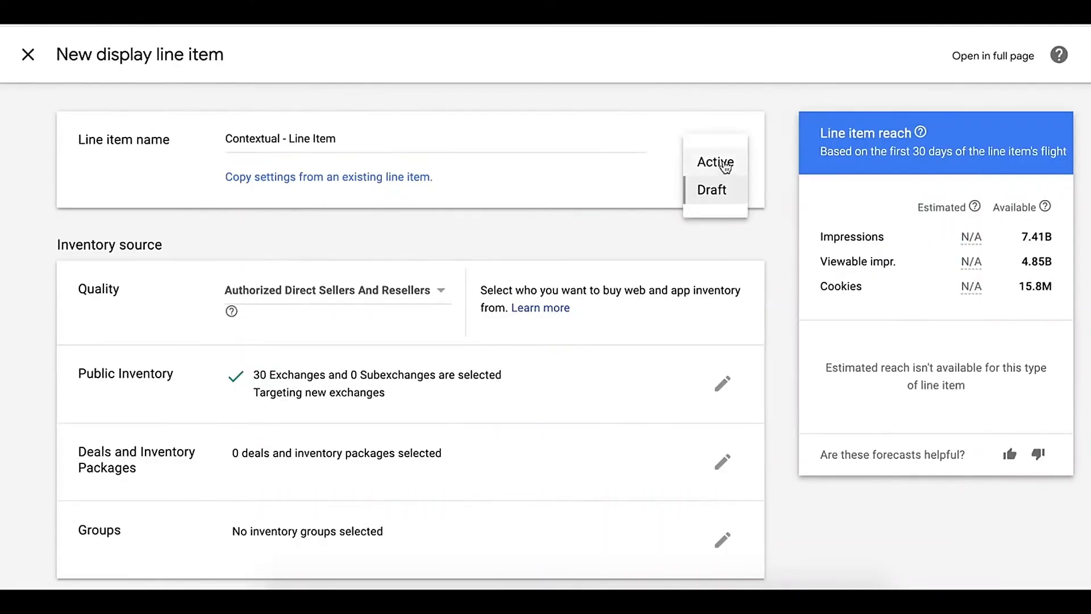
pyautogui.click(707, 196)
# Review the line item's inventory source and targeting settings and its available impressions.
pyautogui.scroll(-2, 356, 227)
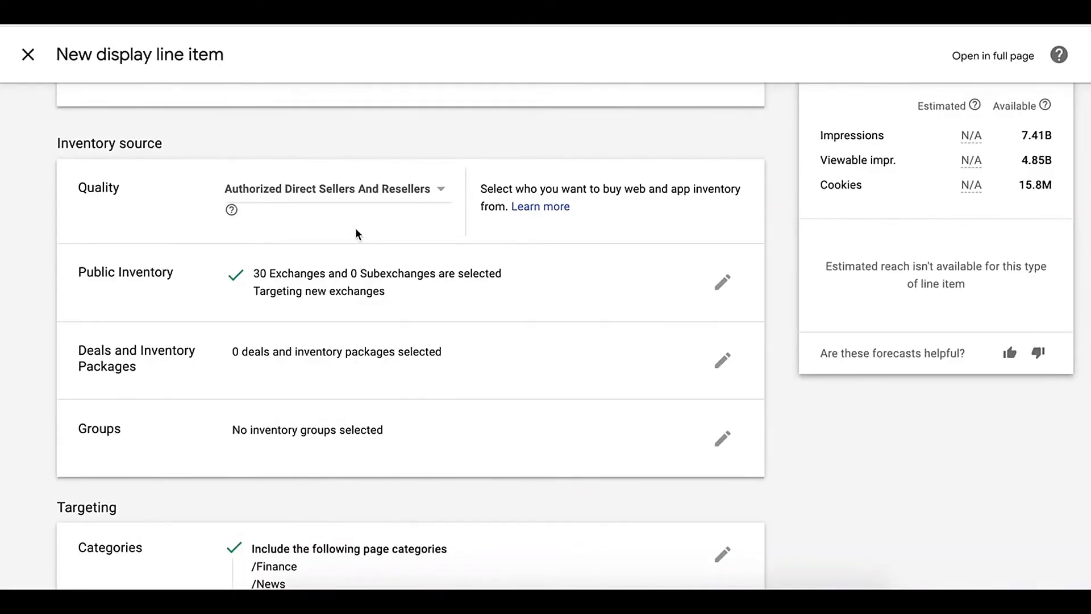
pyautogui.scroll(2, 357, 231)
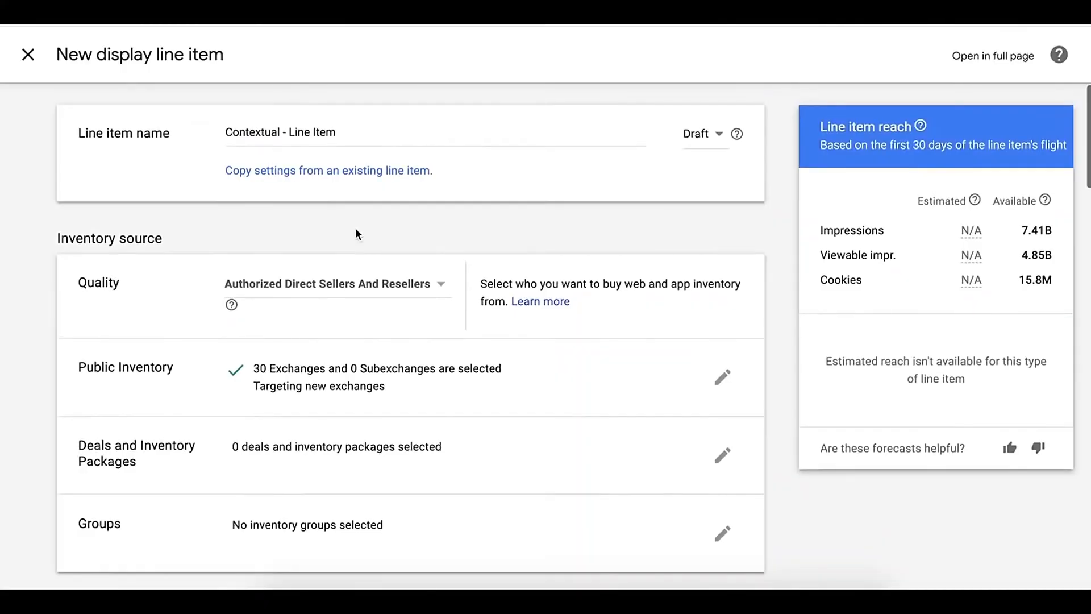
pyautogui.scroll(-4, 355, 233)
pyautogui.scroll(-5, 356, 227)
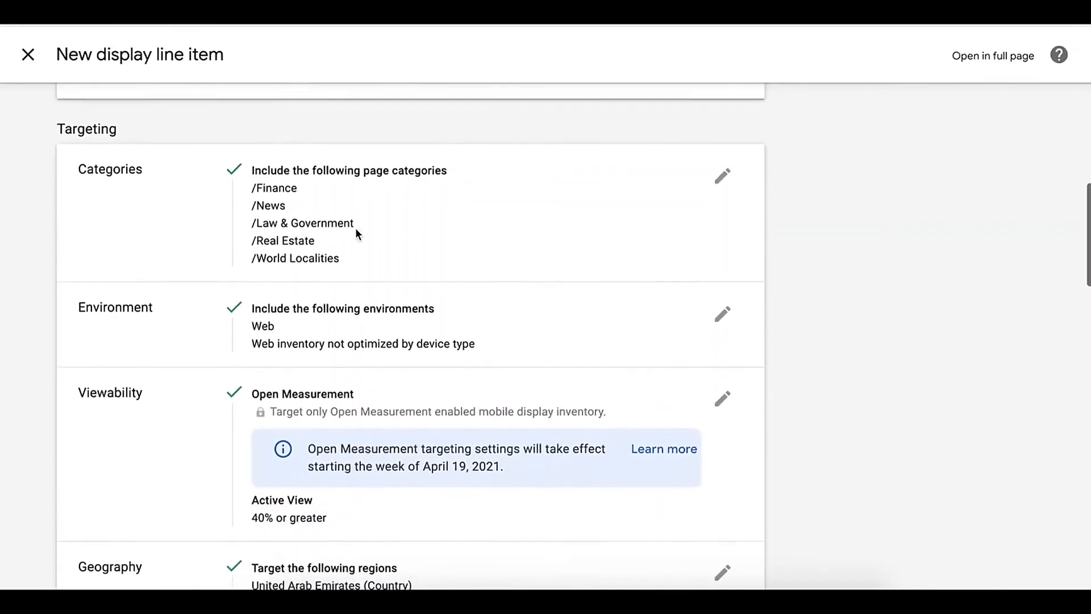
pyautogui.scroll(-1, 356, 233)
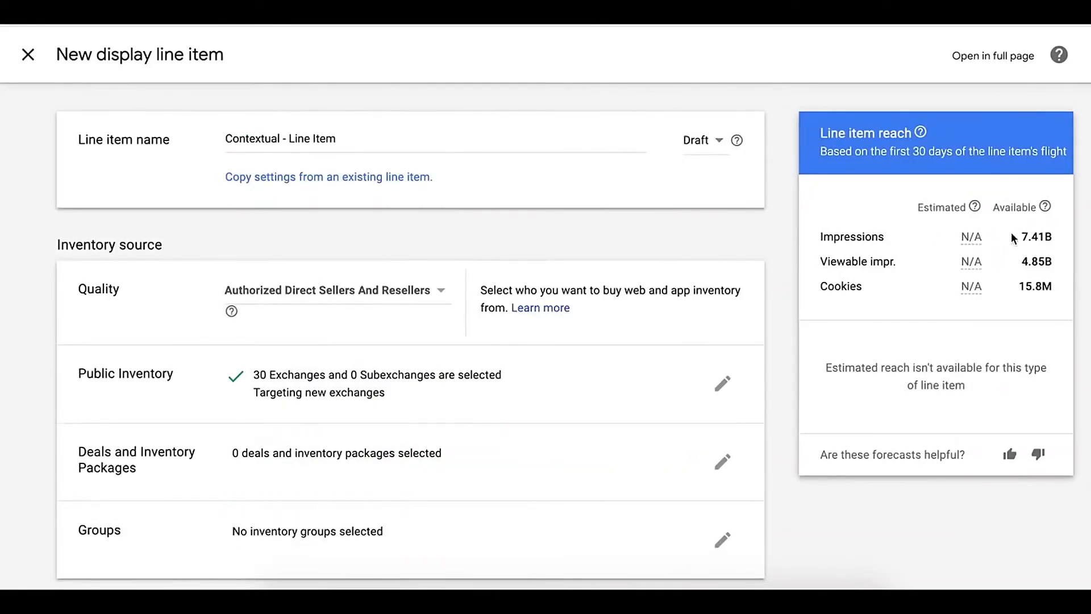
pyautogui.doubleClick(1035, 237)
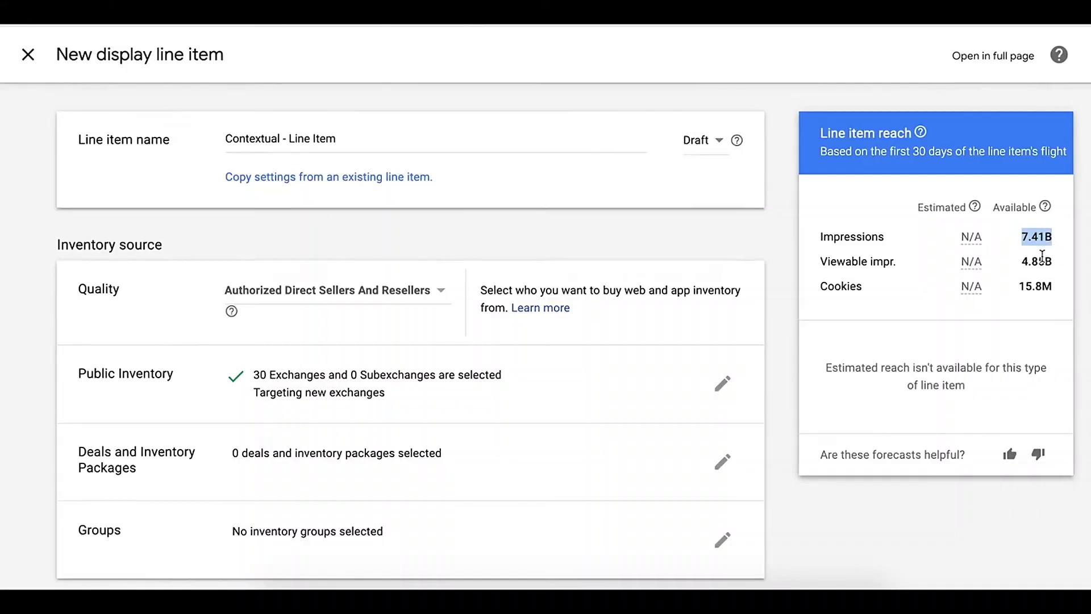
pyautogui.click(786, 344)
# Open the page category targeting for editing and clear all the selected categories.
pyautogui.scroll(-5, 698, 379)
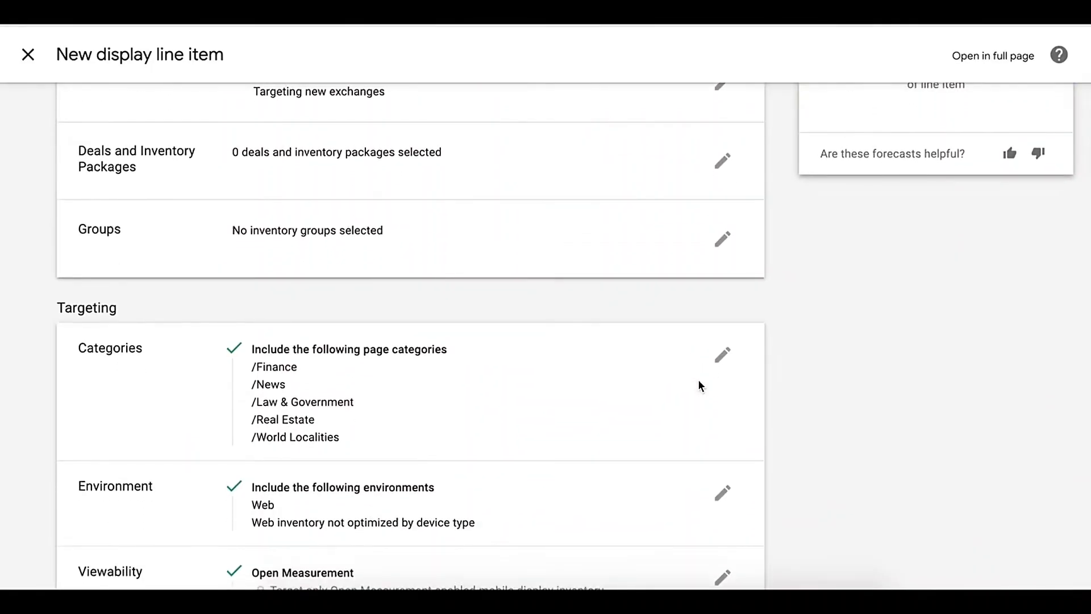
pyautogui.scroll(-2, 699, 386)
pyautogui.scroll(-1, 699, 386)
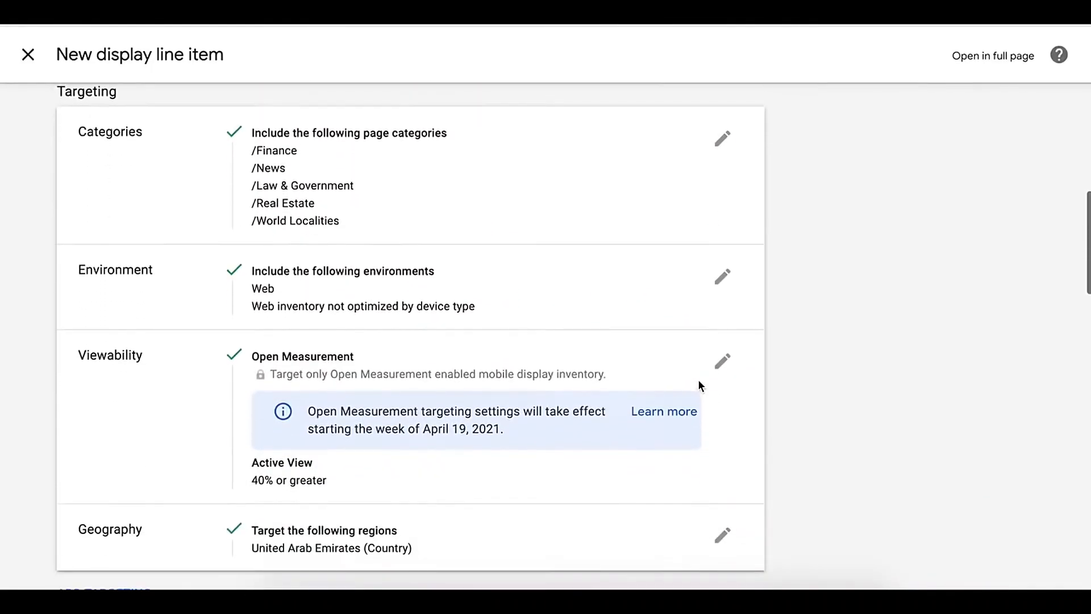
pyautogui.scroll(1, 699, 386)
pyautogui.click(722, 189)
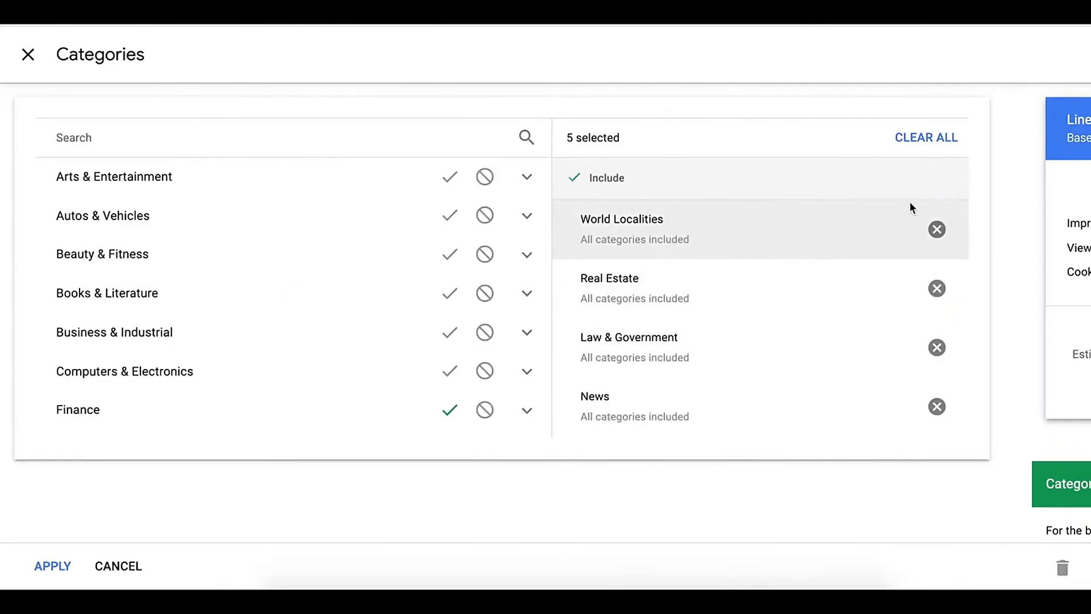
pyautogui.click(932, 140)
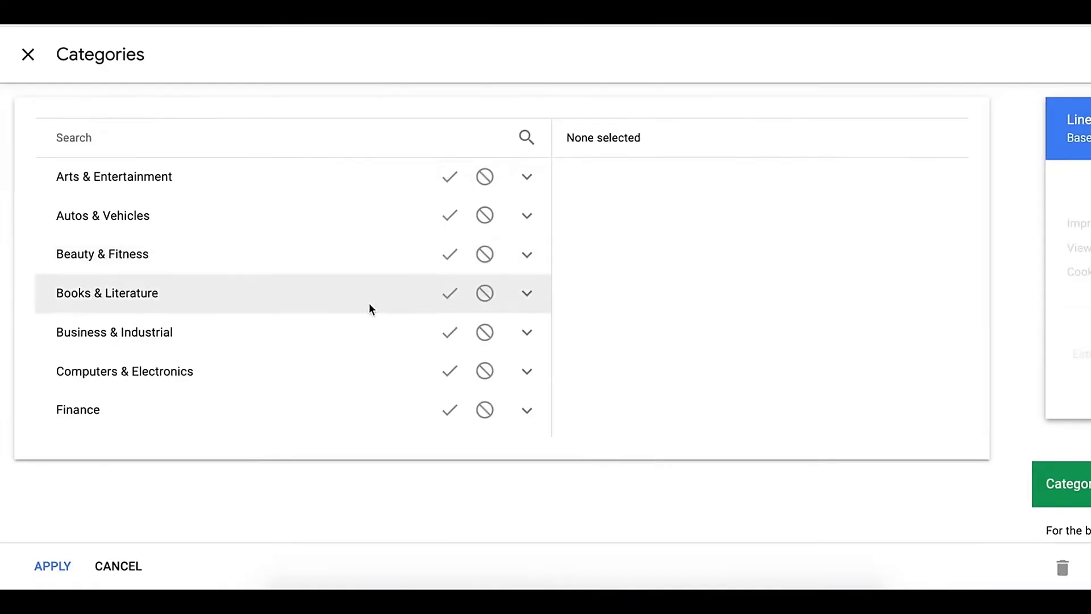
# Browse the list of available page categories, including the subcategories under Finance.
pyautogui.scroll(-3, 370, 305)
pyautogui.scroll(-5, 369, 307)
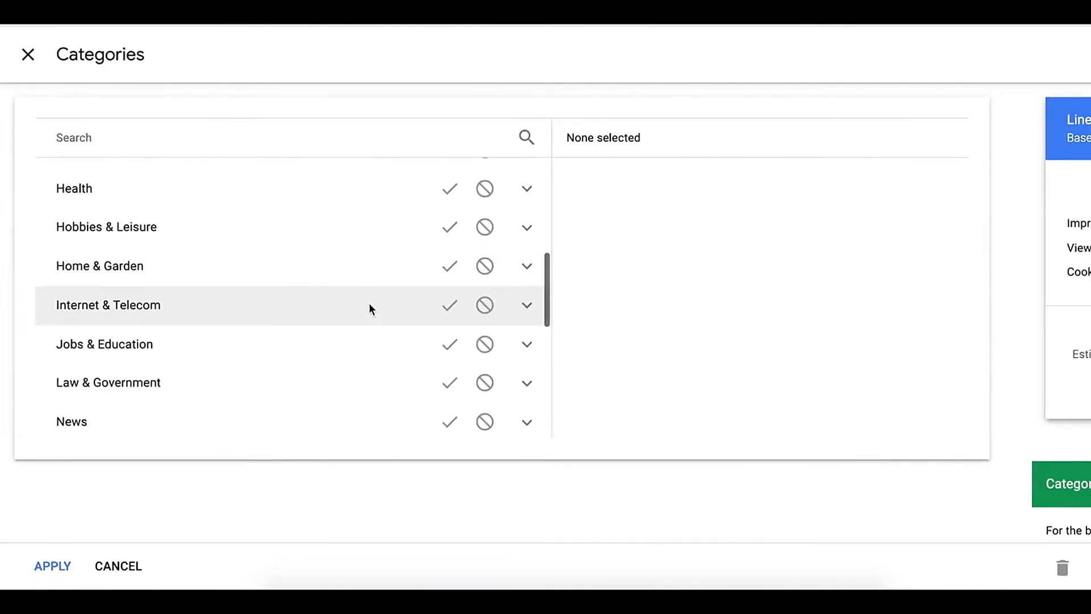
pyautogui.scroll(8, 370, 306)
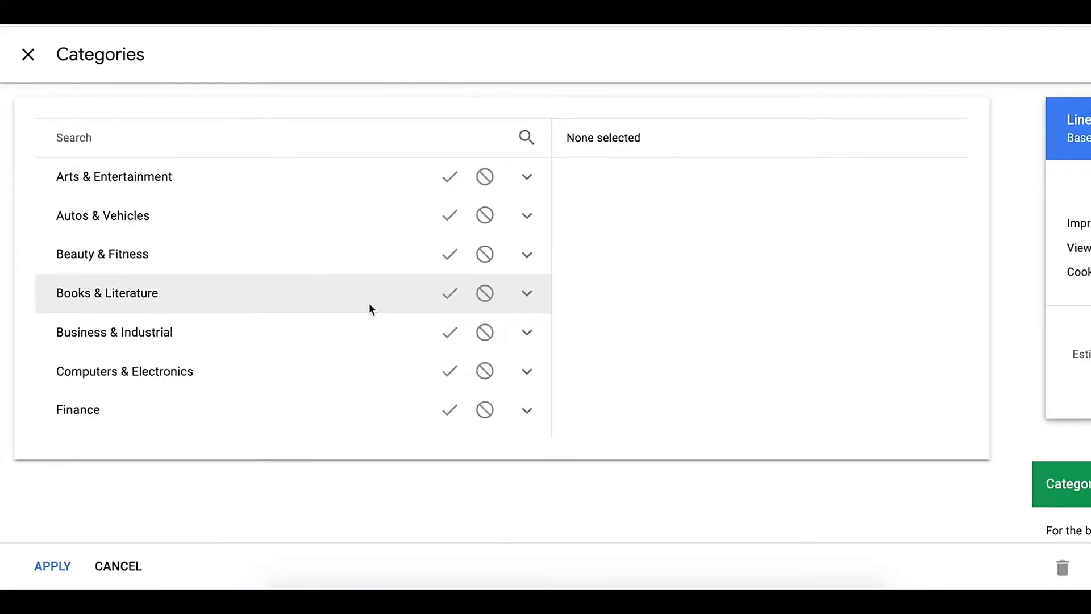
pyautogui.scroll(-3, 369, 309)
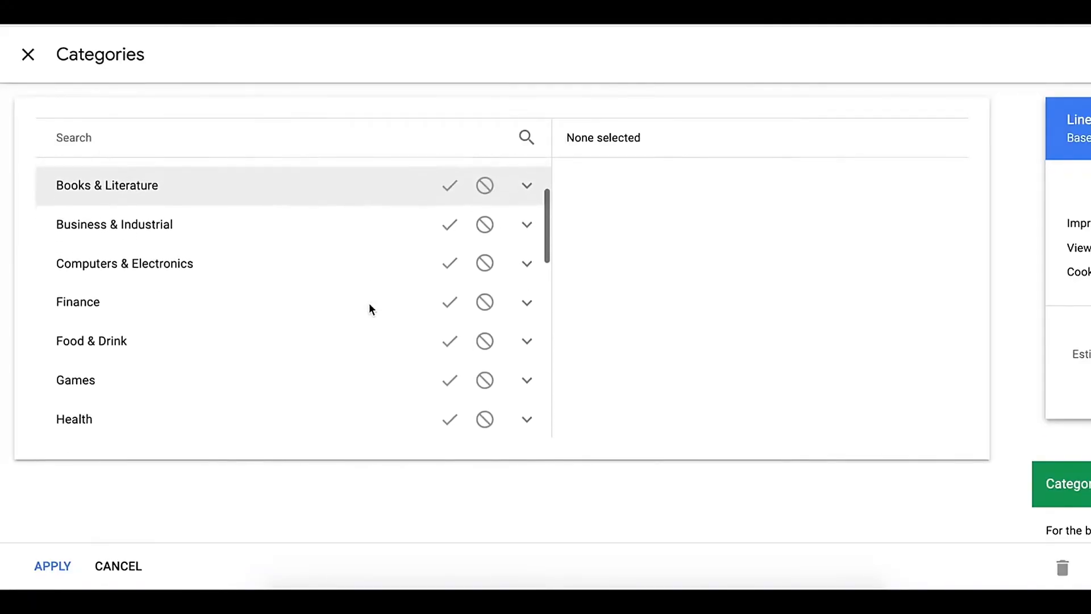
pyautogui.scroll(-1, 369, 304)
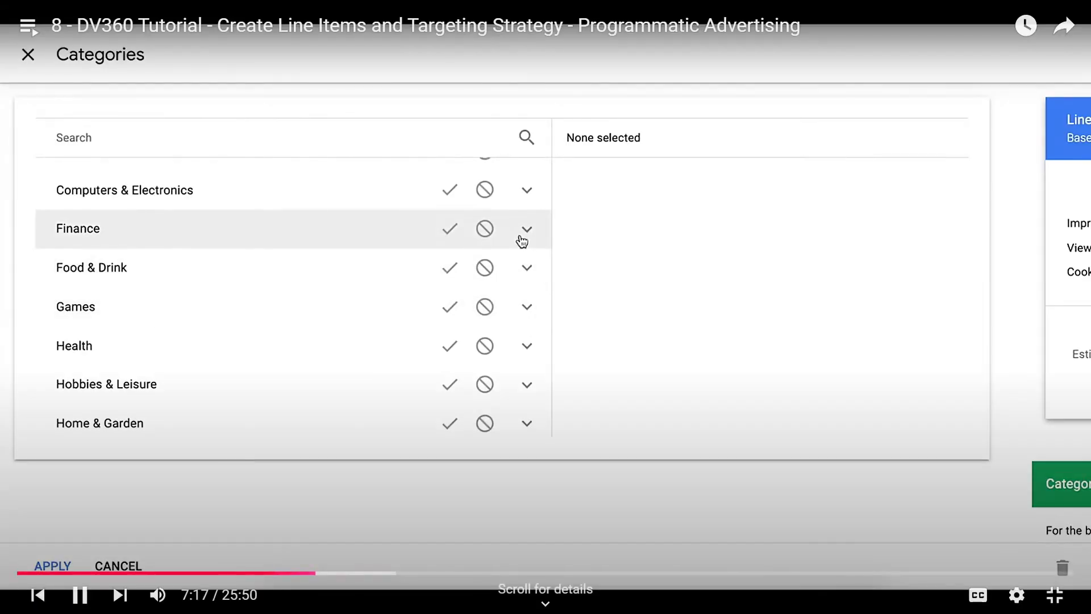
pyautogui.click(525, 232)
pyautogui.click(526, 233)
pyautogui.scroll(-3, 261, 353)
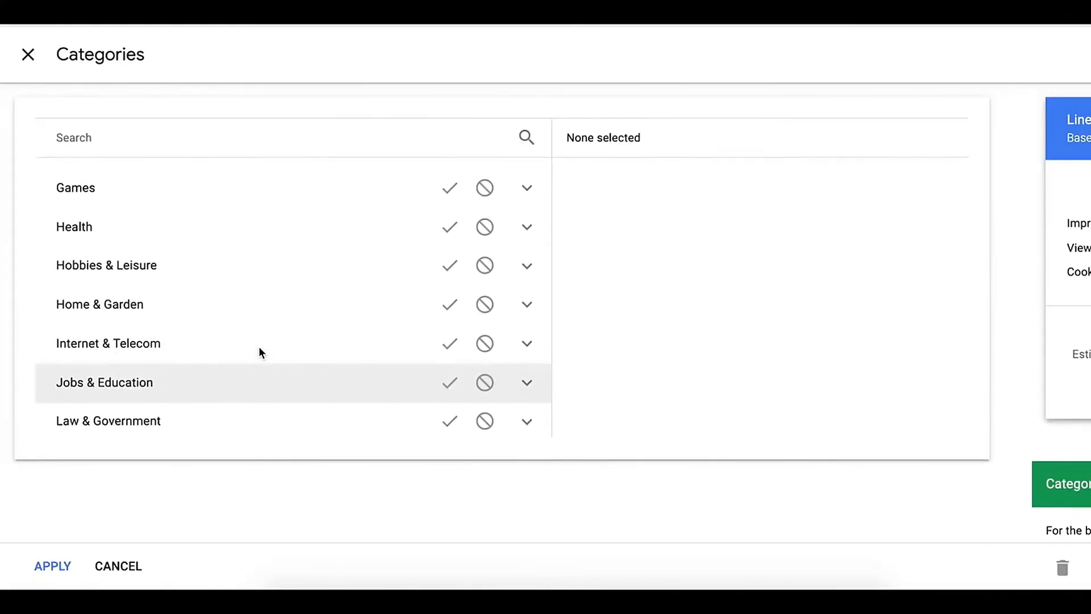
pyautogui.scroll(-1, 259, 352)
pyautogui.scroll(1, 260, 352)
pyautogui.scroll(5, 259, 352)
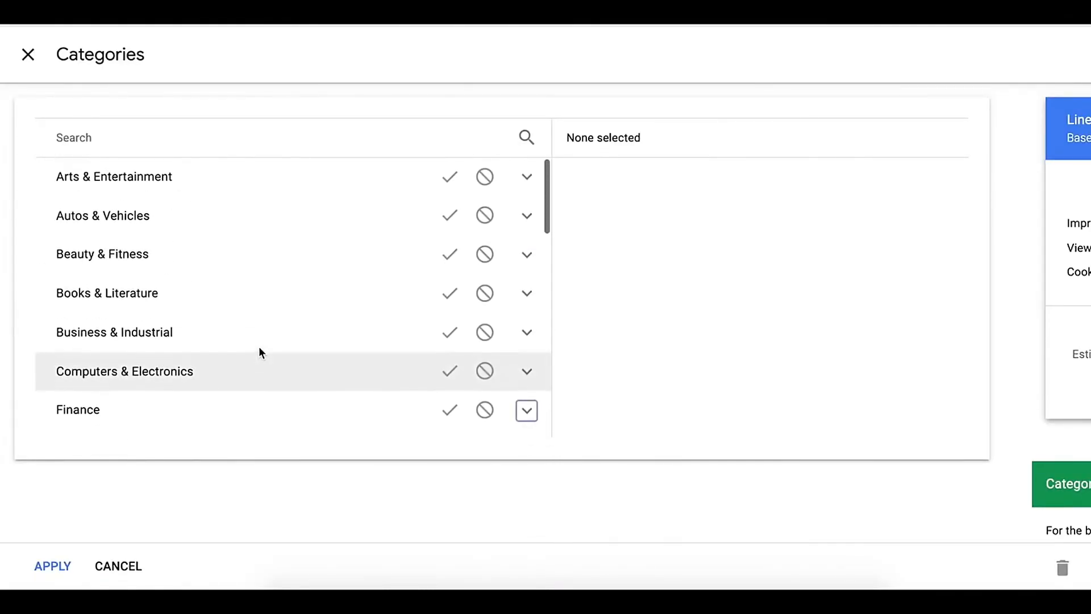
# Search the categories for "real estate" and include Real Estate Investment Trusts.
pyautogui.click(190, 149)
pyautogui.write('rea')
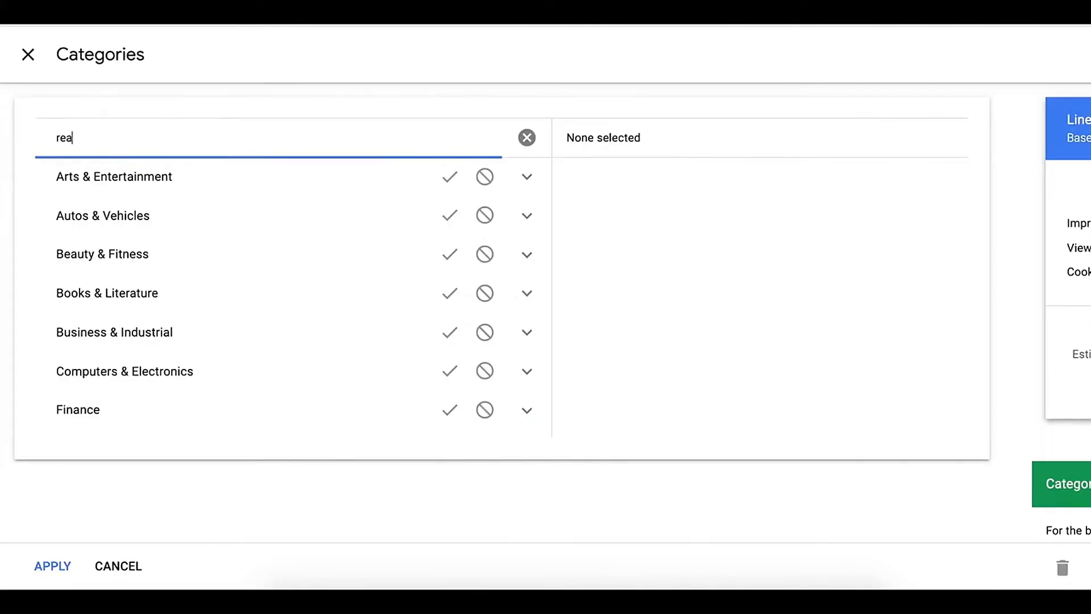
pyautogui.write('l estate')
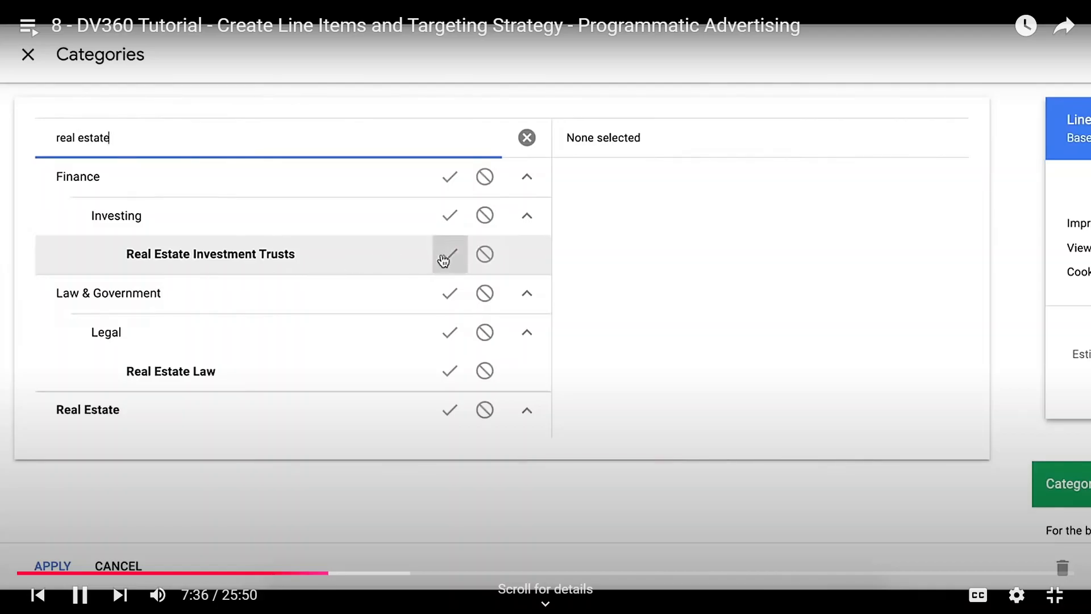
pyautogui.click(446, 257)
# Include the Real Estate Listings category and collapse its subcategories.
pyautogui.scroll(-2, 324, 354)
pyautogui.scroll(-1, 323, 349)
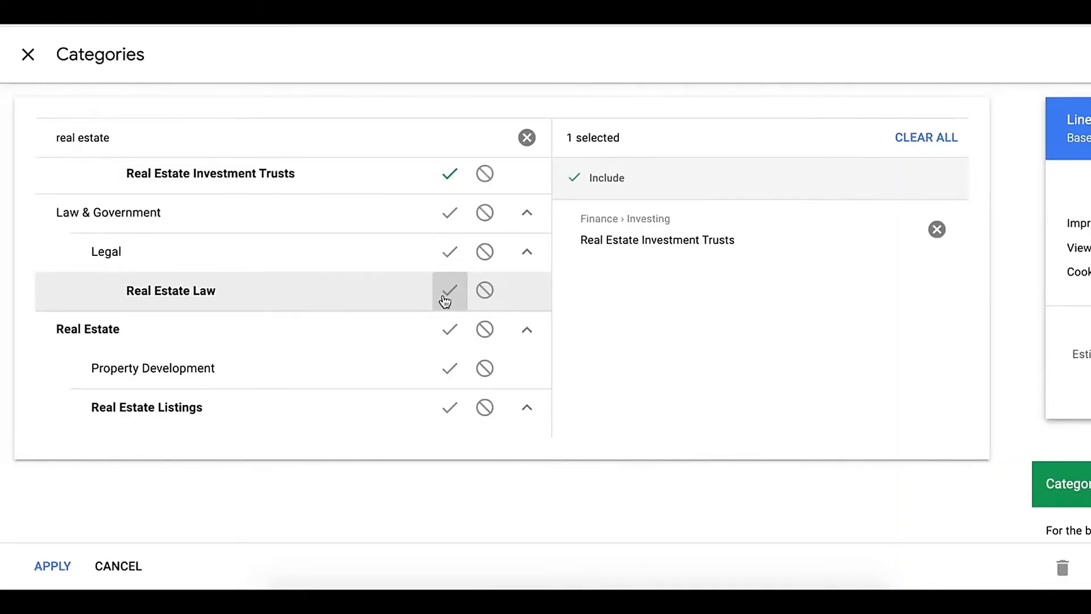
pyautogui.scroll(-3, 445, 302)
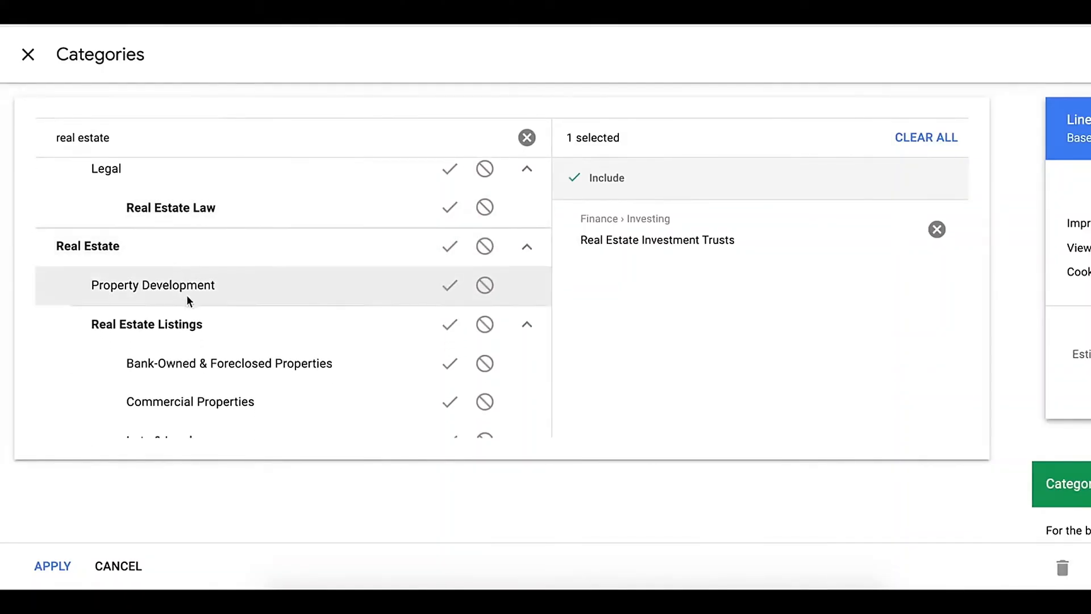
pyautogui.scroll(-2, 216, 346)
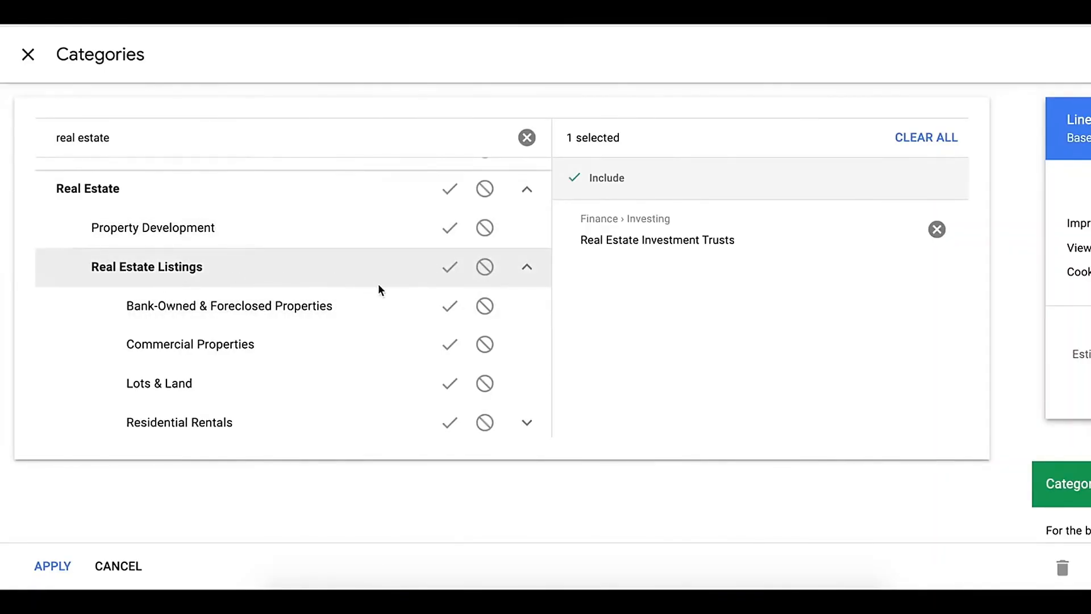
pyautogui.click(459, 274)
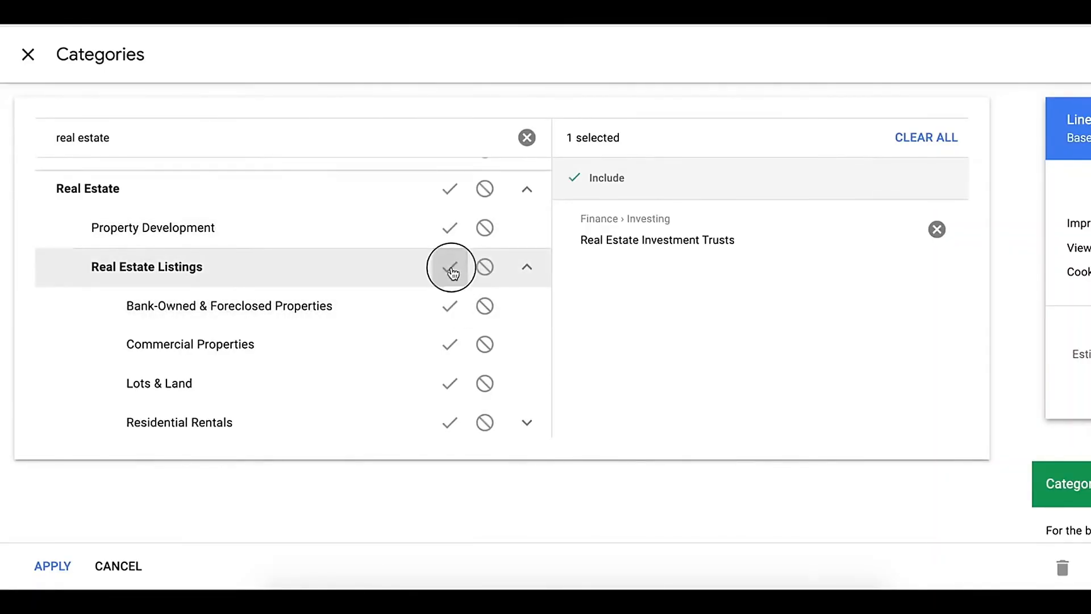
pyautogui.click(527, 266)
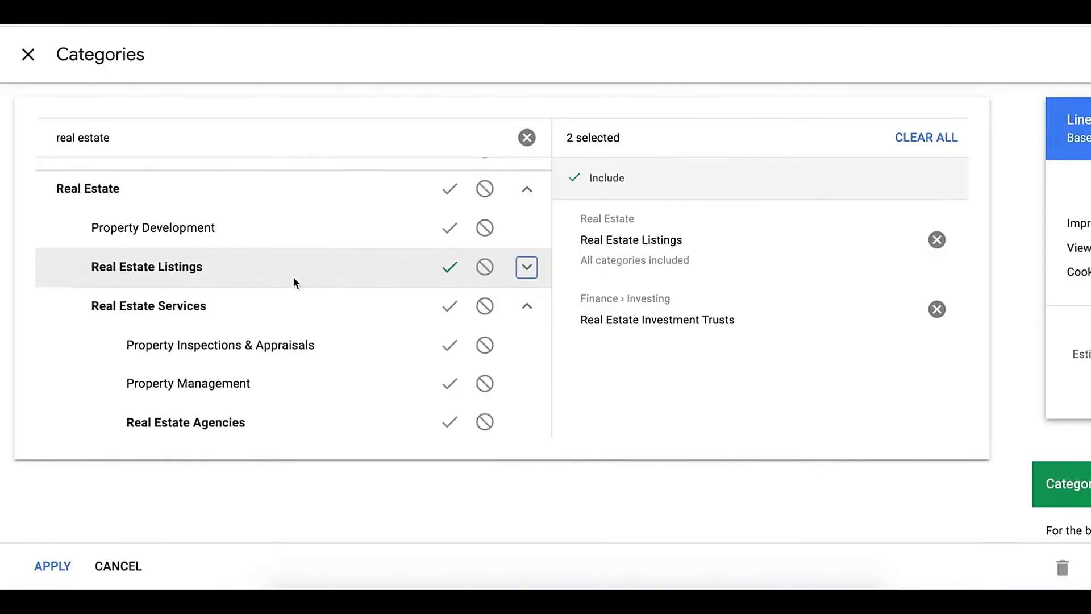
# Include the Real Estate Agencies category under Real Estate Services.
pyautogui.scroll(-1, 275, 343)
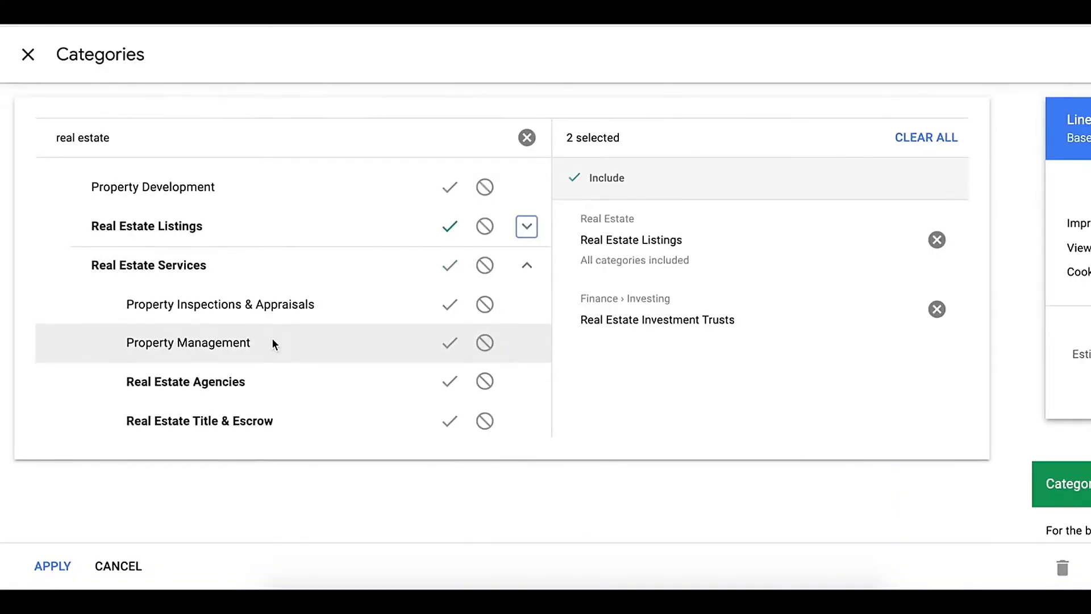
pyautogui.click(528, 266)
pyautogui.scroll(-2, 295, 353)
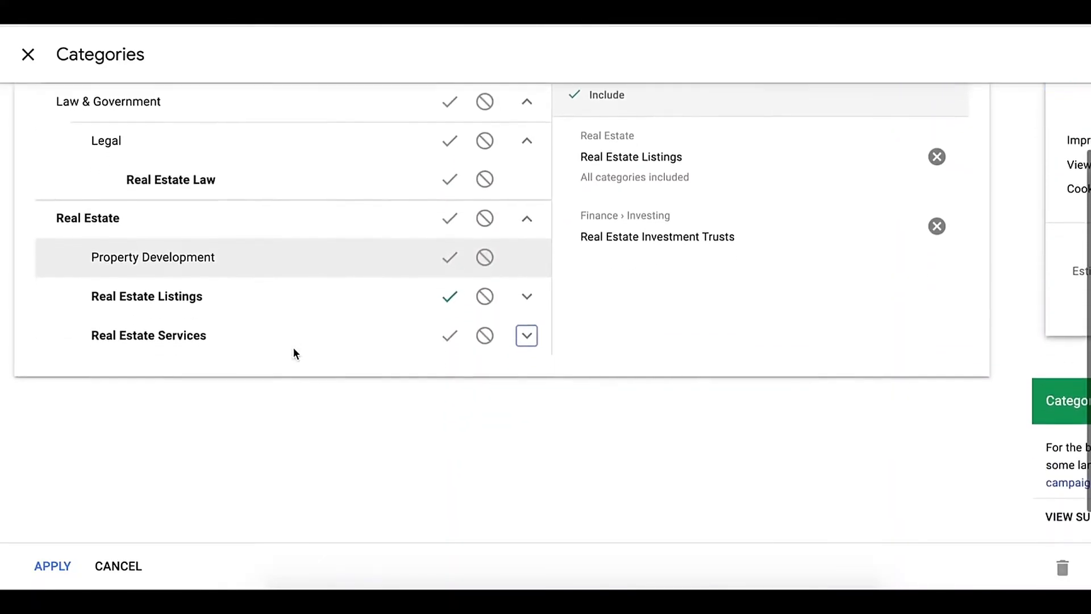
pyautogui.click(526, 326)
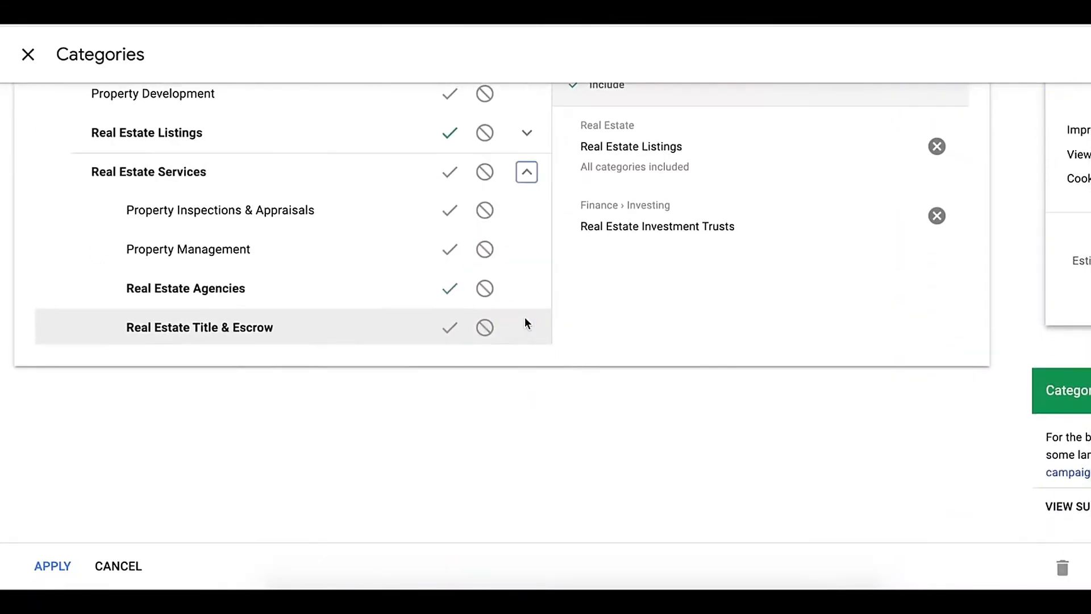
pyautogui.scroll(2, 432, 319)
pyautogui.scroll(-1, 363, 320)
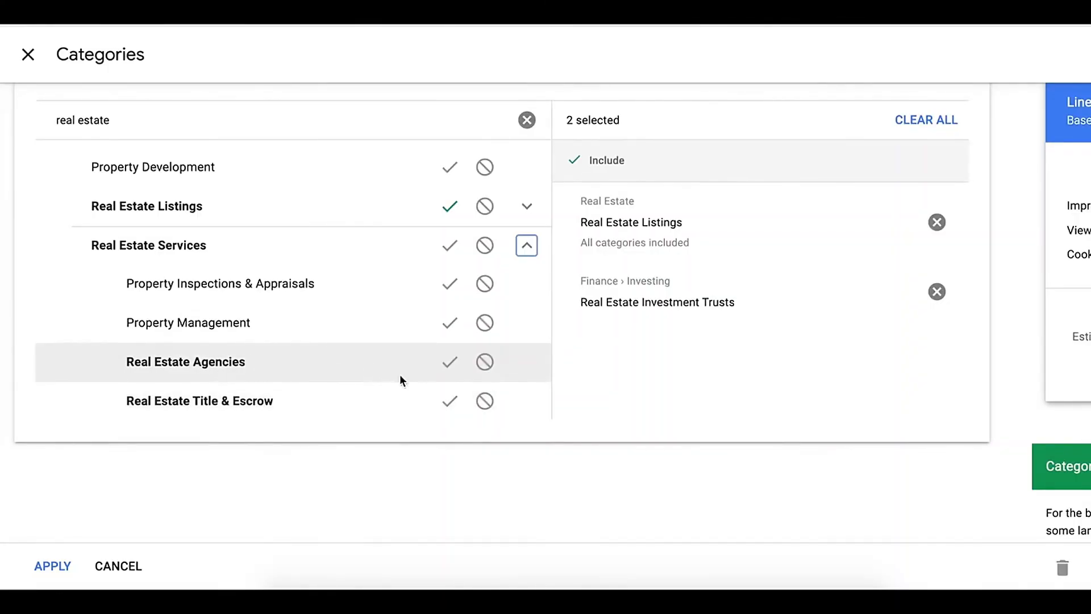
pyautogui.click(451, 367)
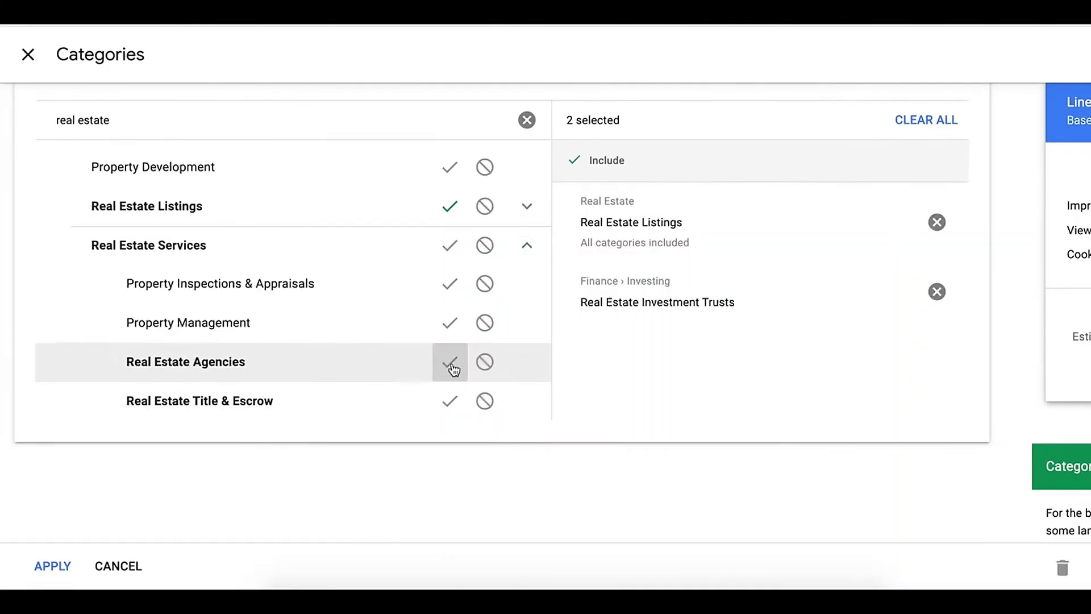
# Check the included categories and collapse the Finance and Law & Government groups in the search results.
pyautogui.scroll(2, 427, 283)
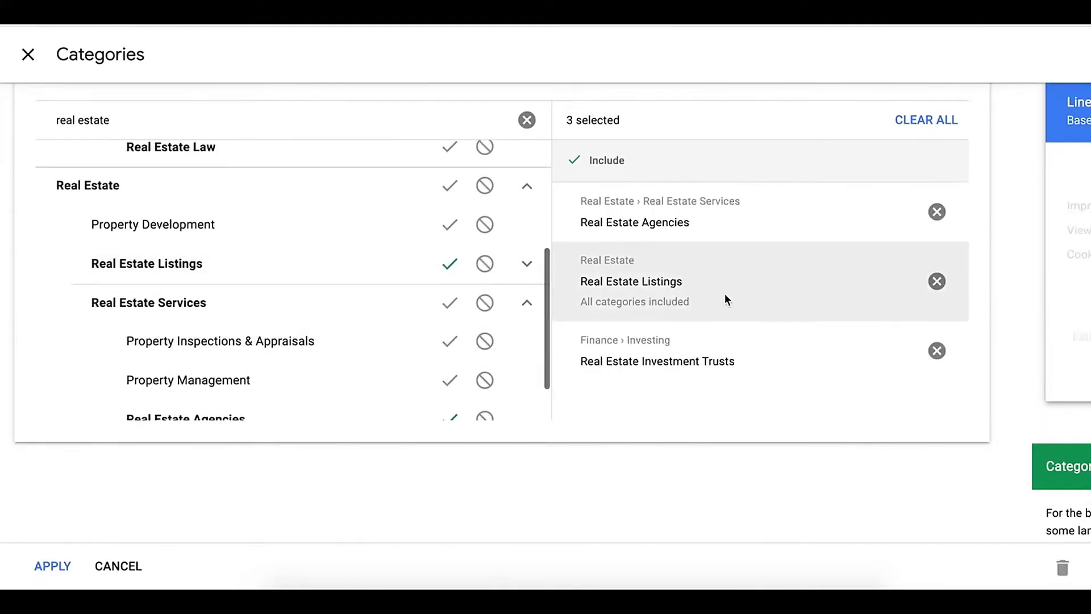
pyautogui.scroll(1, 724, 296)
pyautogui.scroll(-2, 724, 293)
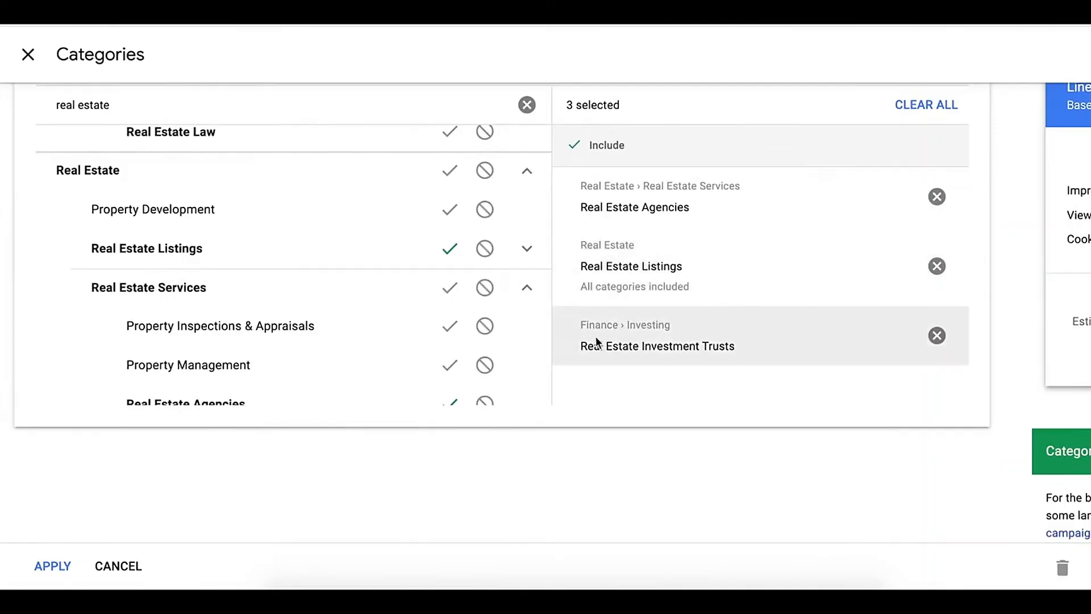
pyautogui.scroll(3, 431, 324)
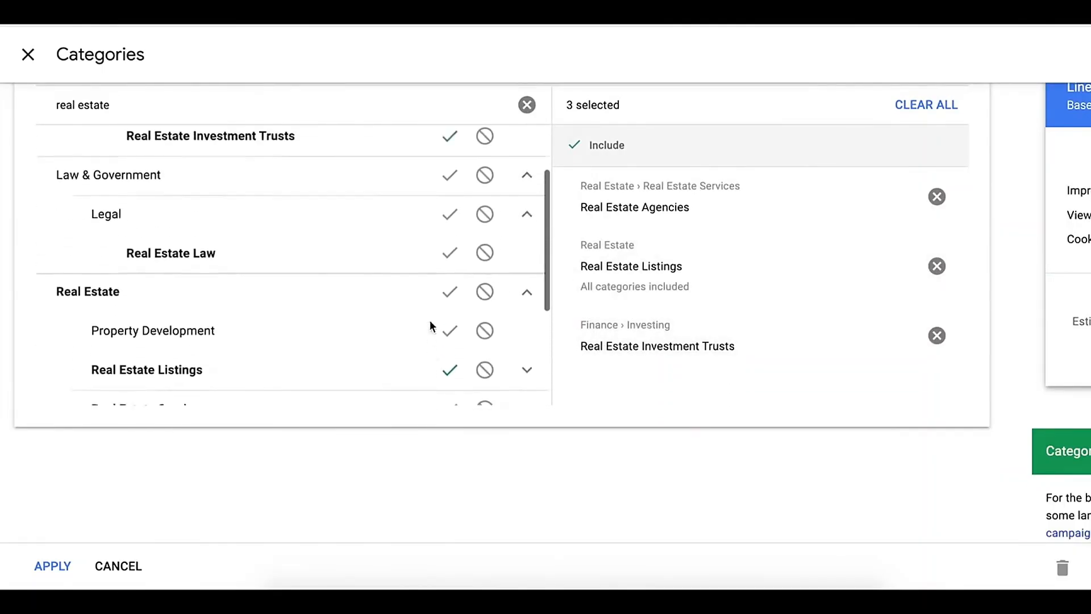
pyautogui.scroll(1, 431, 323)
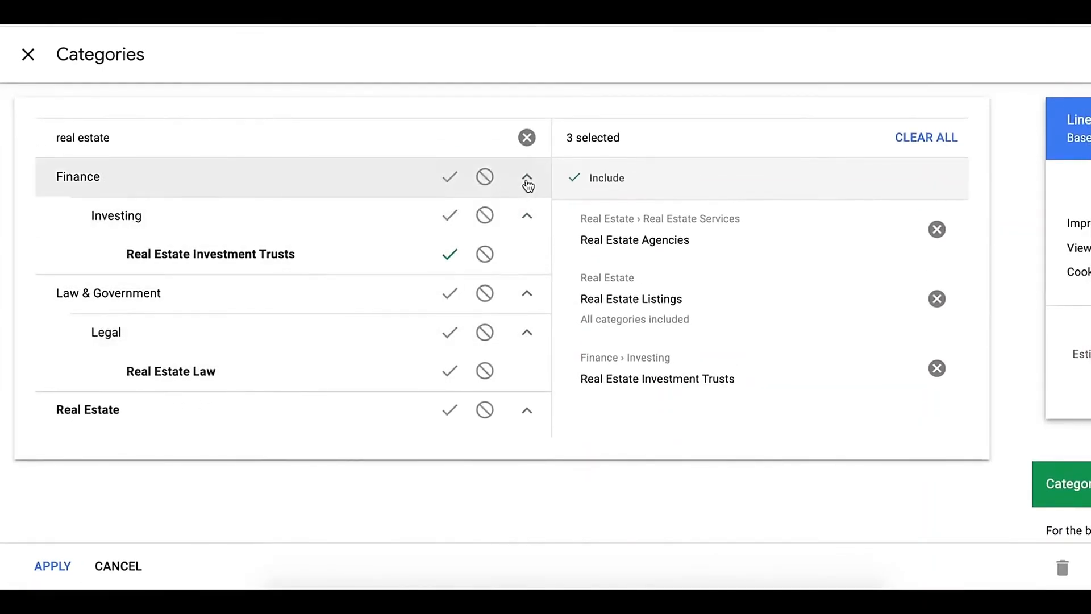
pyautogui.click(528, 179)
pyautogui.click(527, 216)
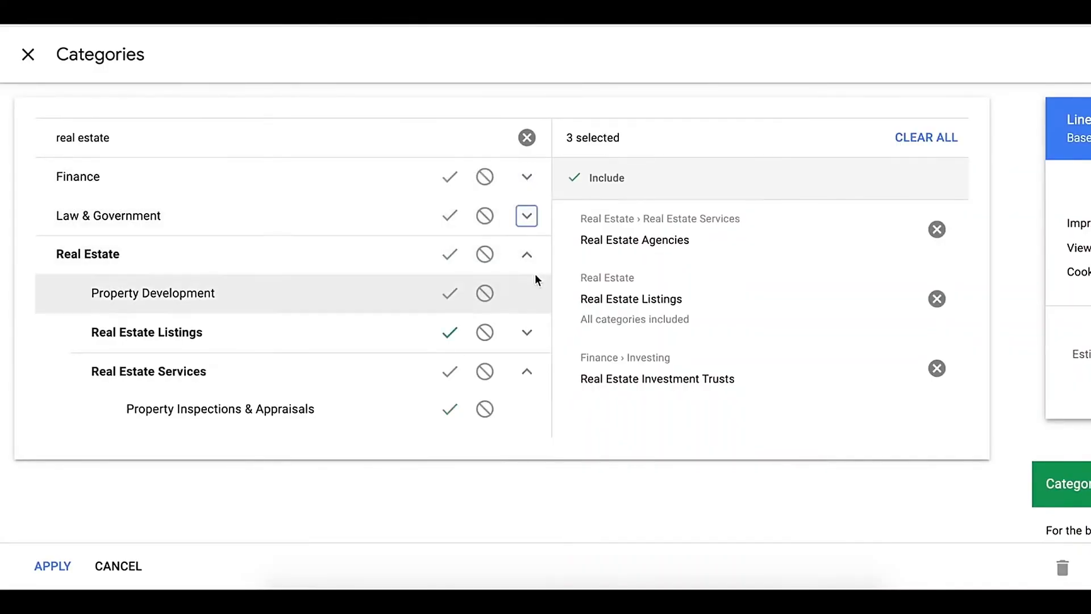
# Collapse the Real Estate group, clear the category search and apply the included real-estate categories to the line item.
pyautogui.click(527, 255)
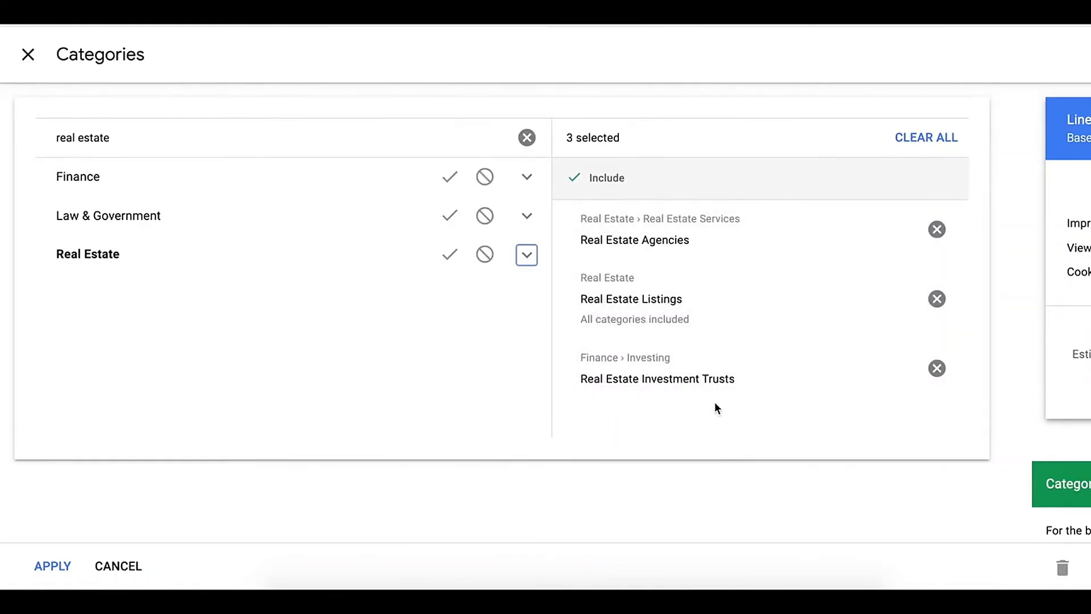
pyautogui.click(527, 141)
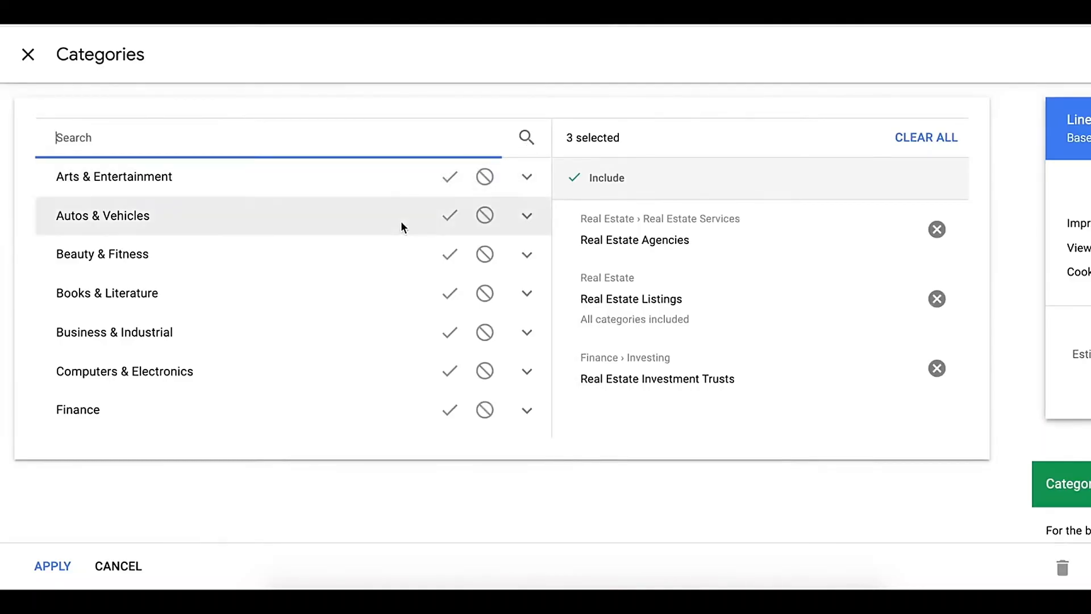
pyautogui.click(52, 566)
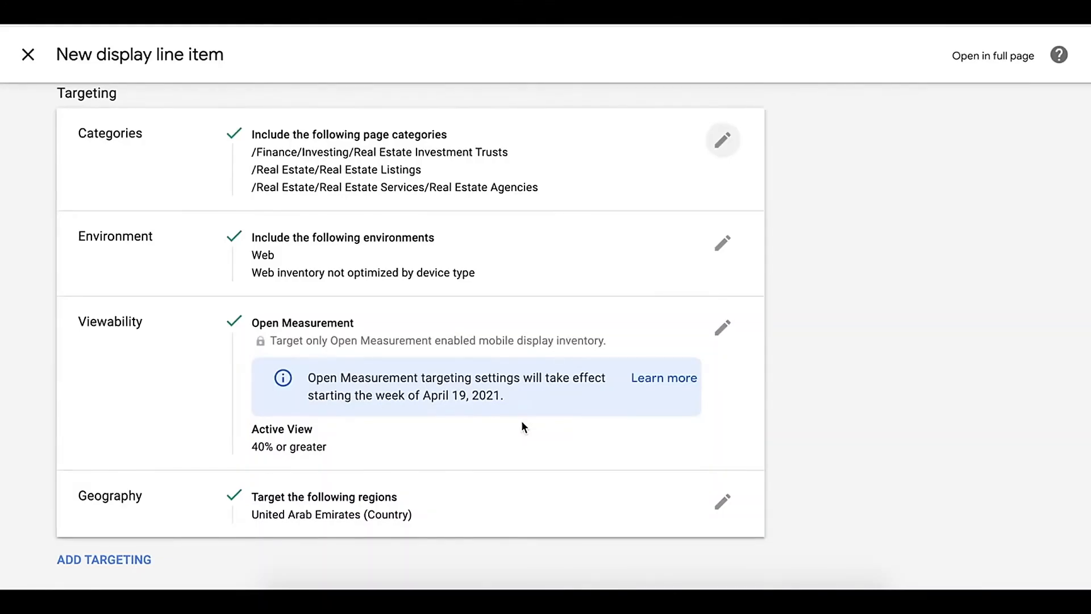
# Switch the line item's budget type to Fixed budget and return it to Automatically adjust budget.
pyautogui.scroll(-2, 523, 426)
pyautogui.scroll(-4, 524, 426)
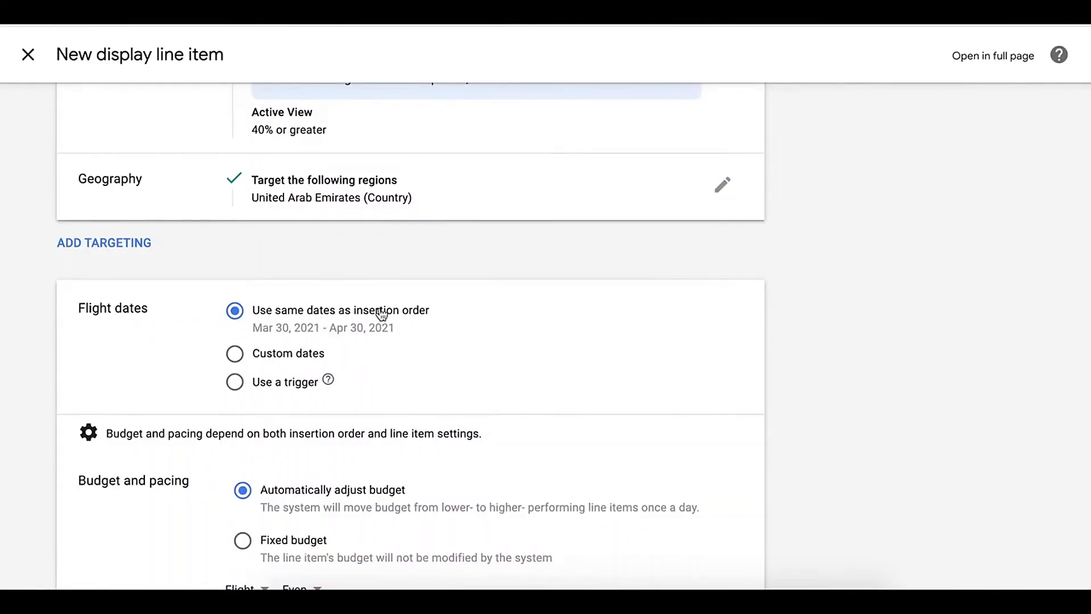
pyautogui.scroll(-3, 411, 313)
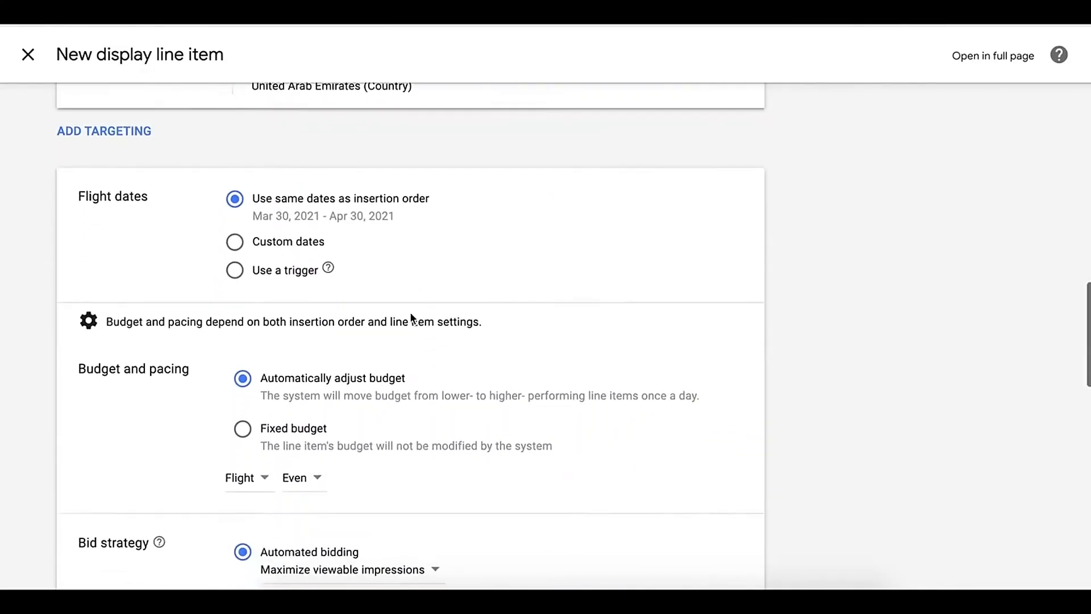
pyautogui.scroll(-1, 411, 314)
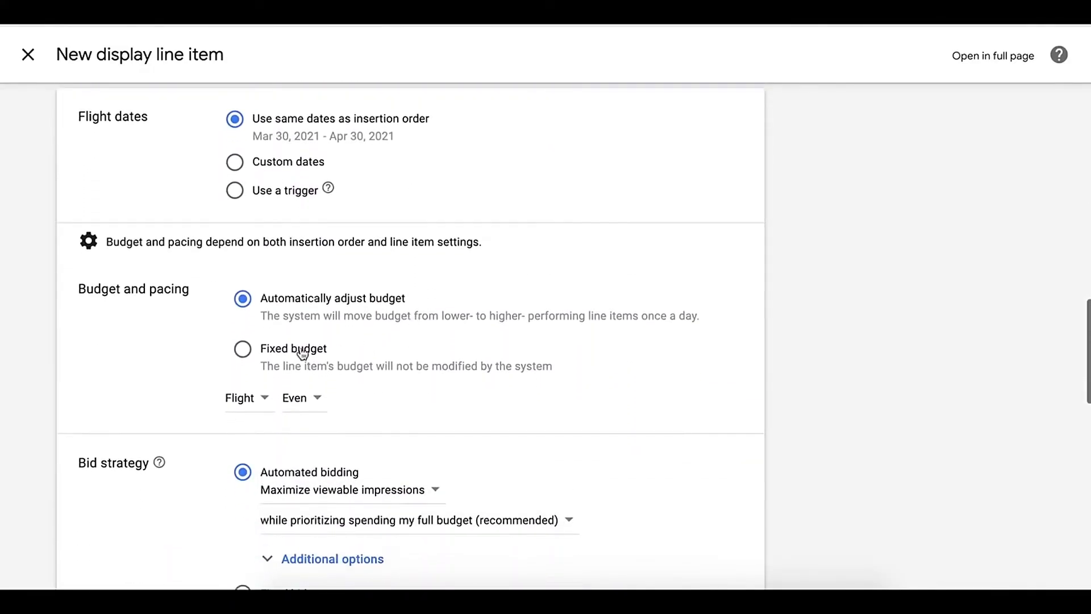
pyautogui.scroll(-3, 150, 326)
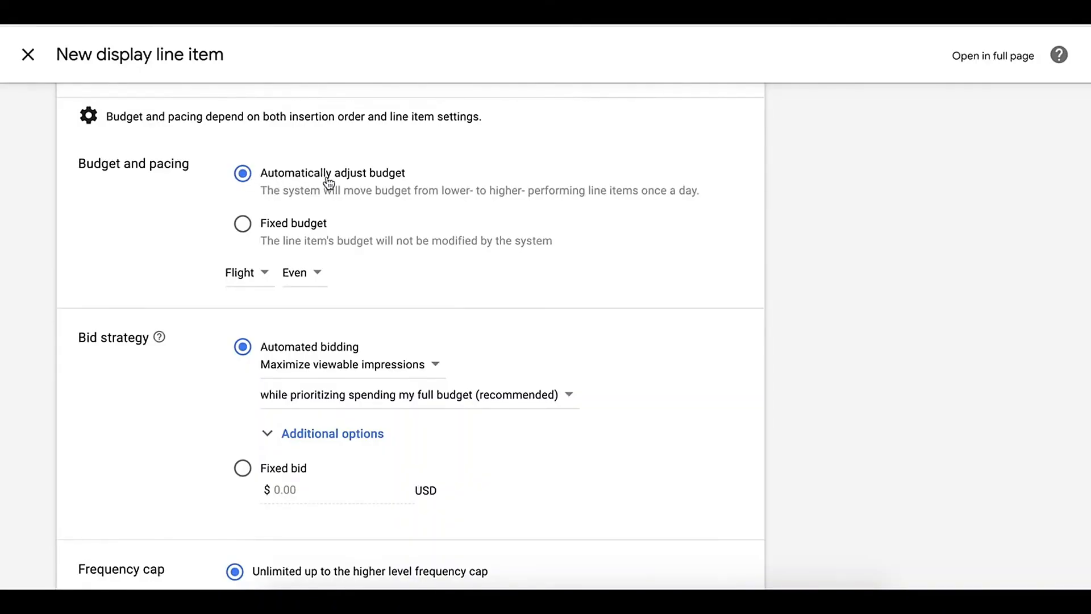
pyautogui.click(241, 224)
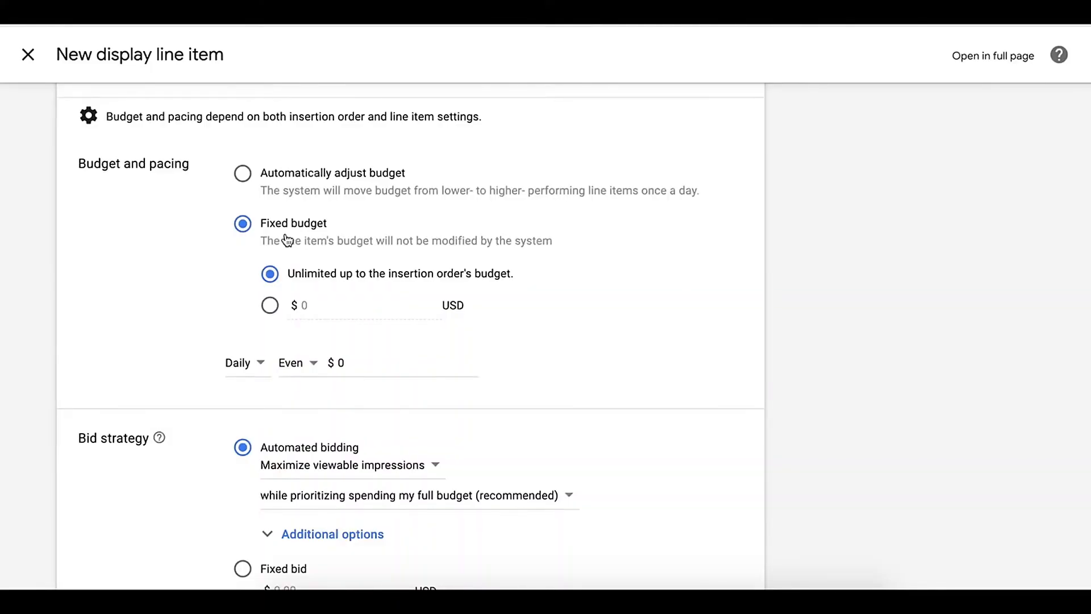
pyautogui.click(243, 175)
# Set the automated bidding strategy to Maximize conversions.
pyautogui.scroll(-1, 430, 282)
pyautogui.scroll(-3, 431, 283)
pyautogui.click(428, 169)
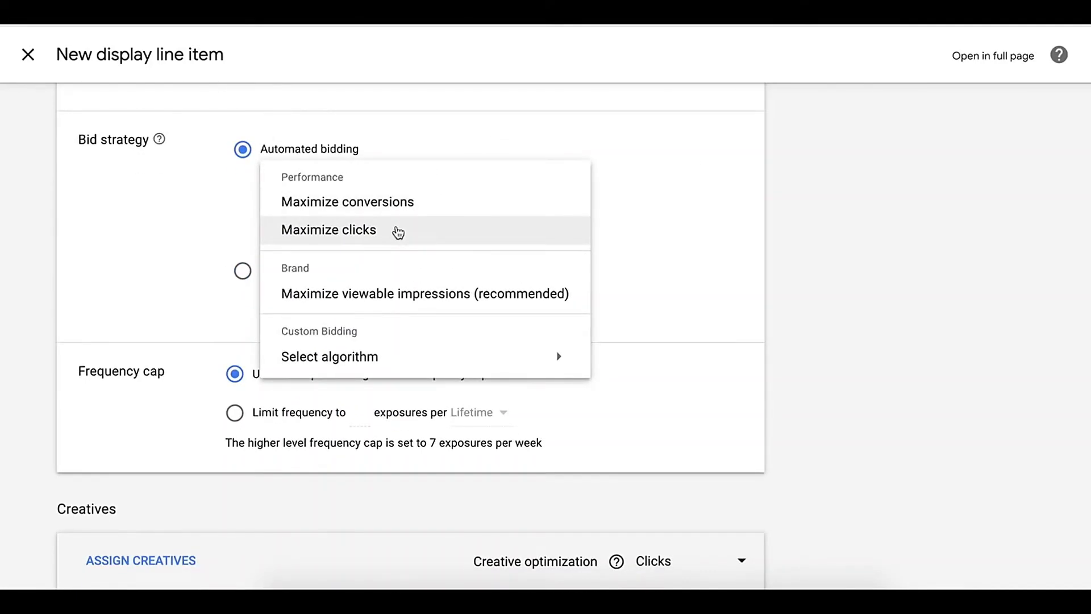
pyautogui.click(392, 206)
pyautogui.scroll(-1, 481, 307)
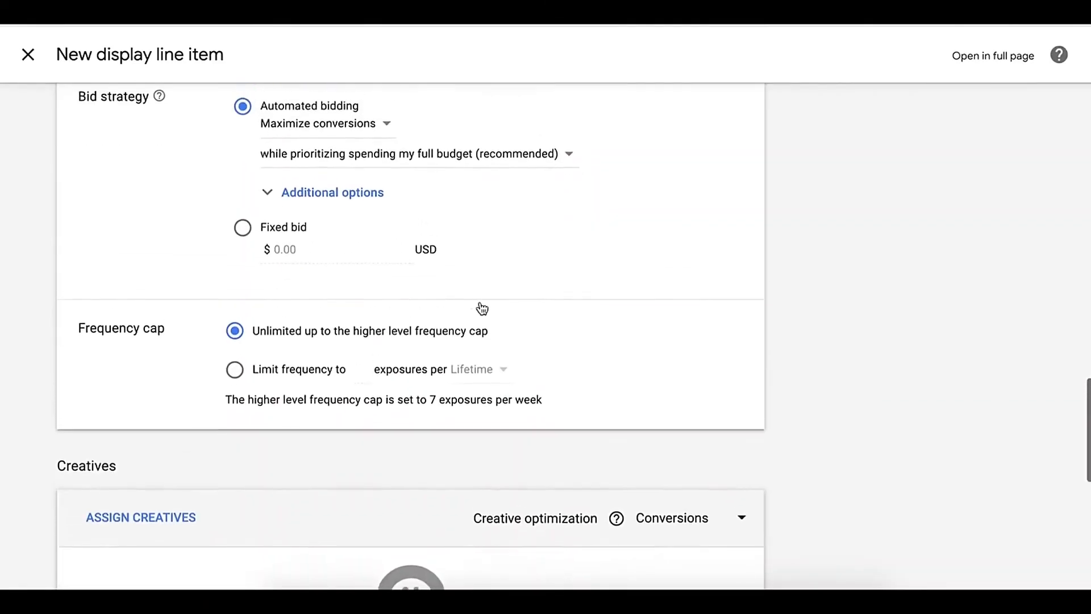
pyautogui.scroll(1, 482, 309)
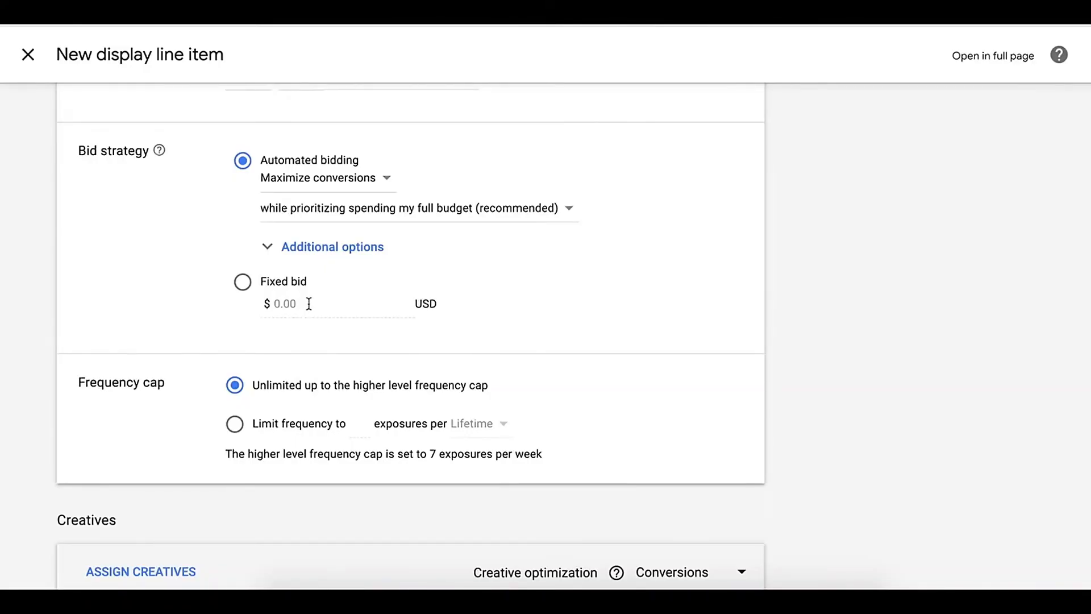
# Open the creative selection for the line item and examine the exchange status of the eligible creatives.
pyautogui.scroll(-3, 309, 303)
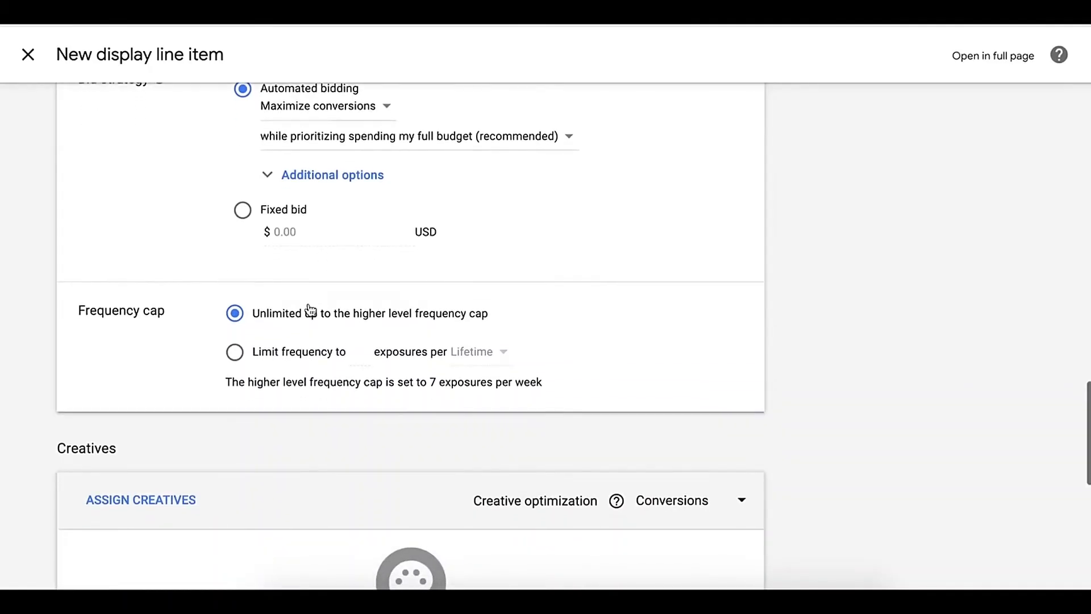
pyautogui.scroll(-1, 309, 307)
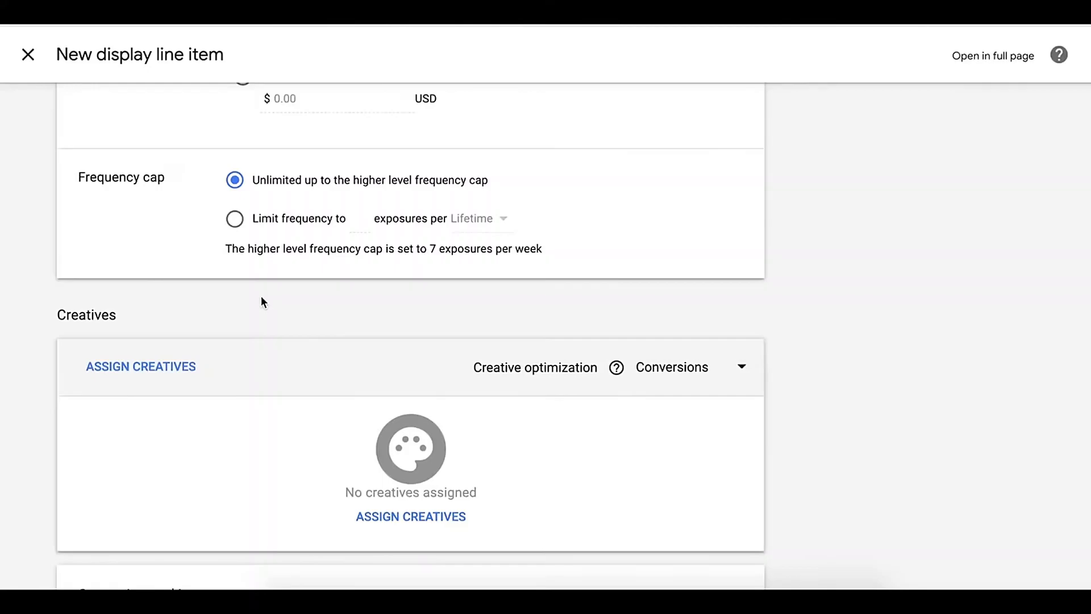
pyautogui.scroll(-3, 262, 300)
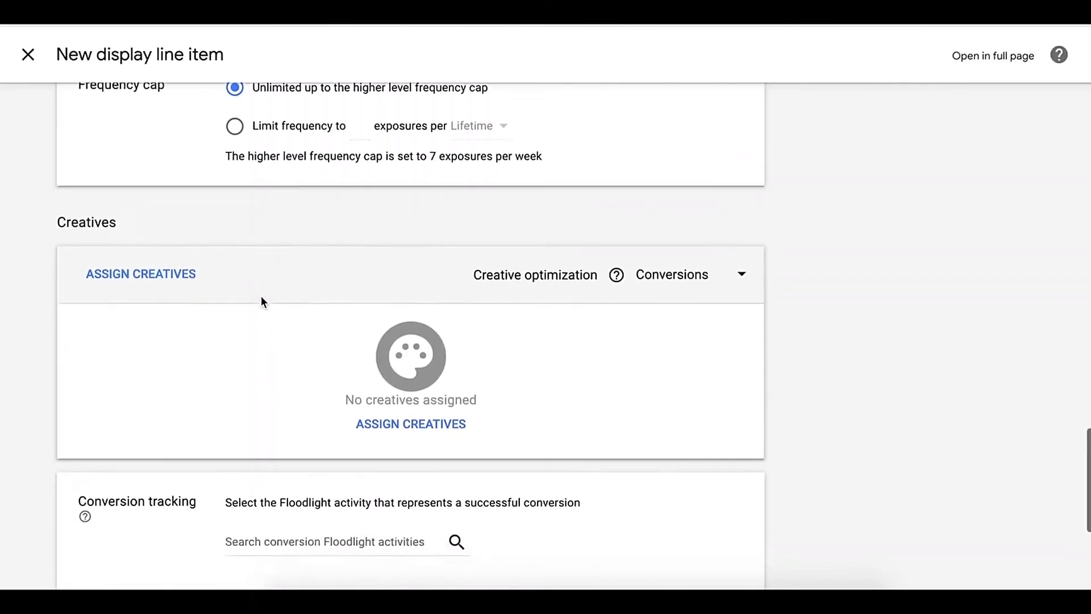
pyautogui.scroll(-1, 261, 302)
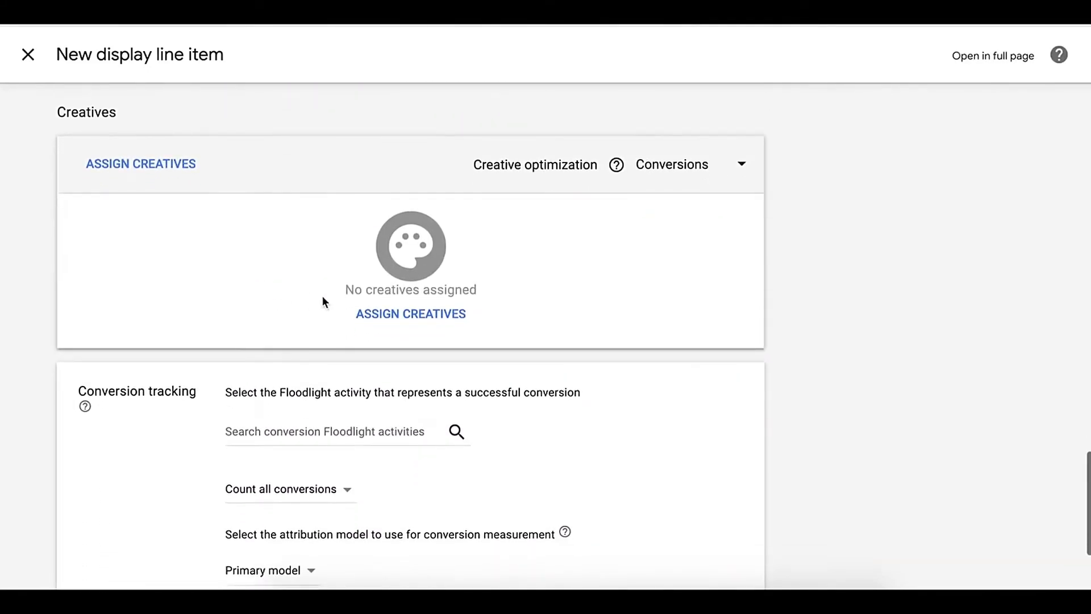
pyautogui.click(389, 316)
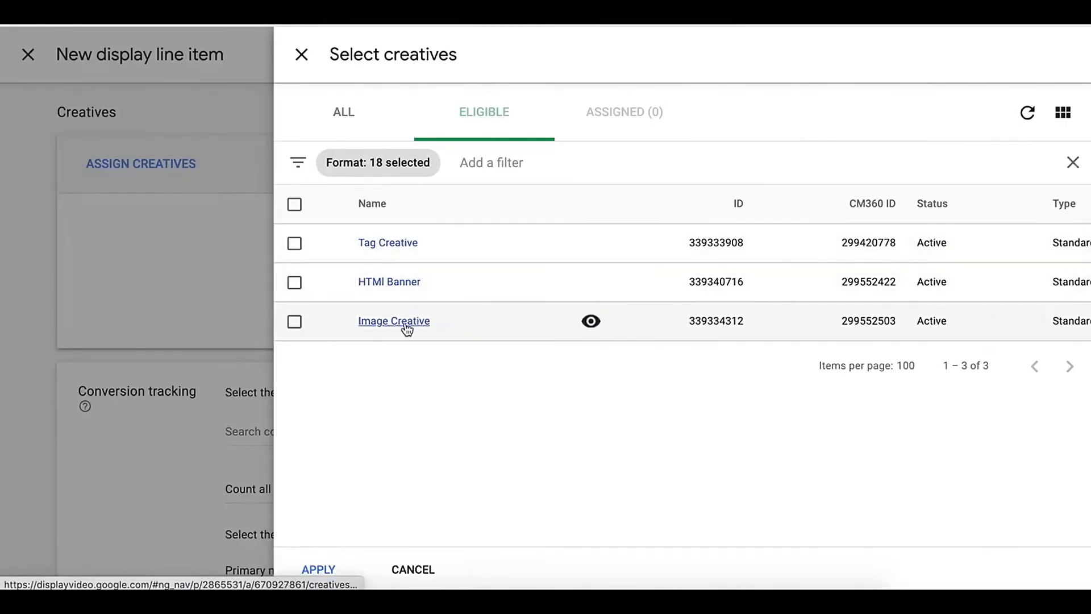
pyautogui.hscroll(6, 487, 323)
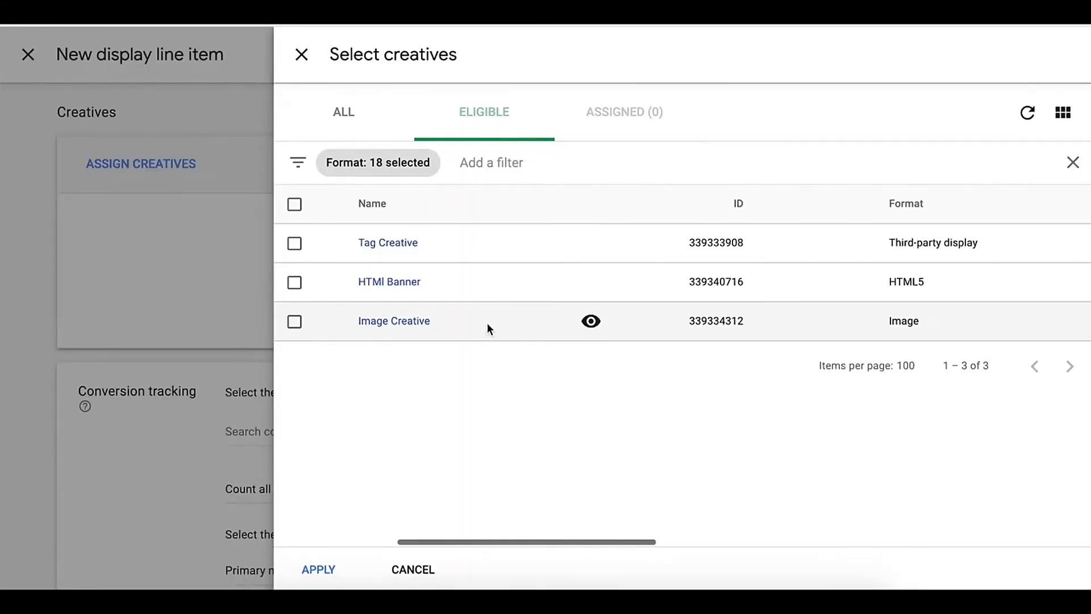
pyautogui.hscroll(3, 487, 323)
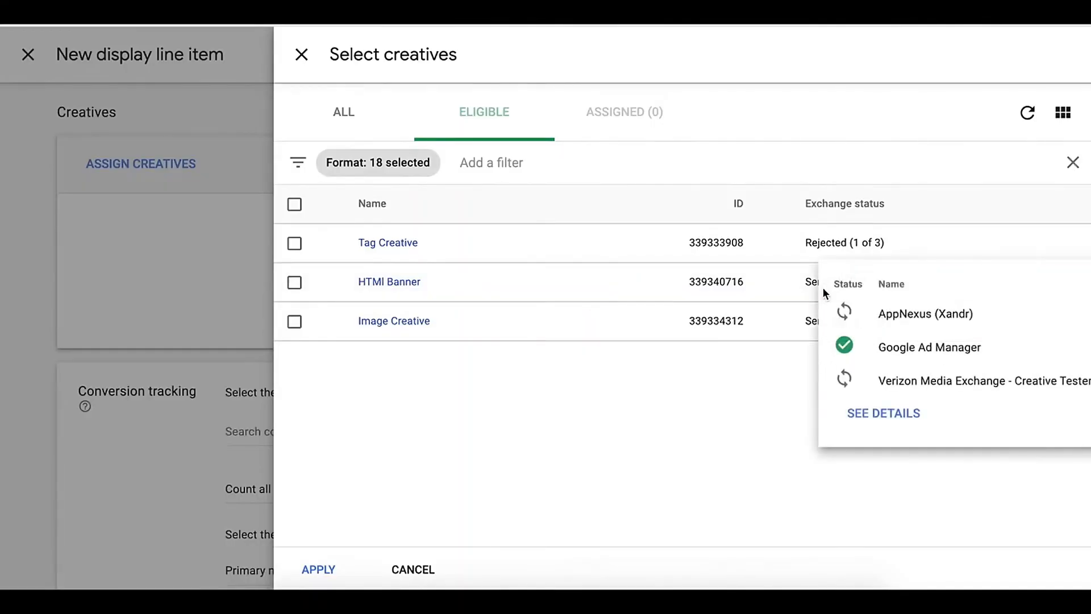
pyautogui.moveTo(830, 241)
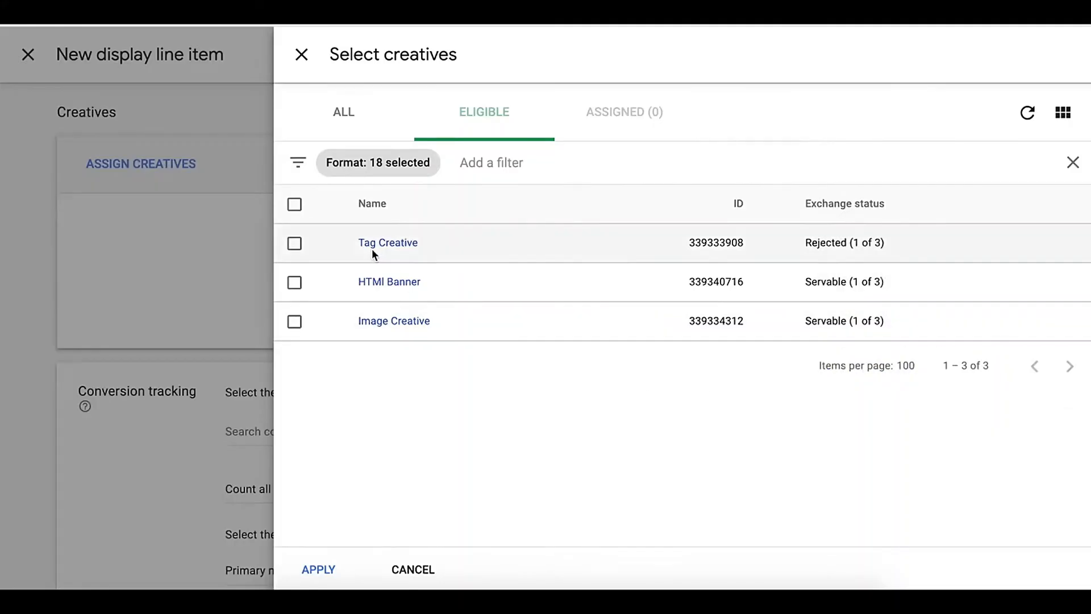
# Assign Tag Creative, HTMl Banner and Image Creative to the line item.
pyautogui.click(295, 244)
pyautogui.moveTo(858, 271)
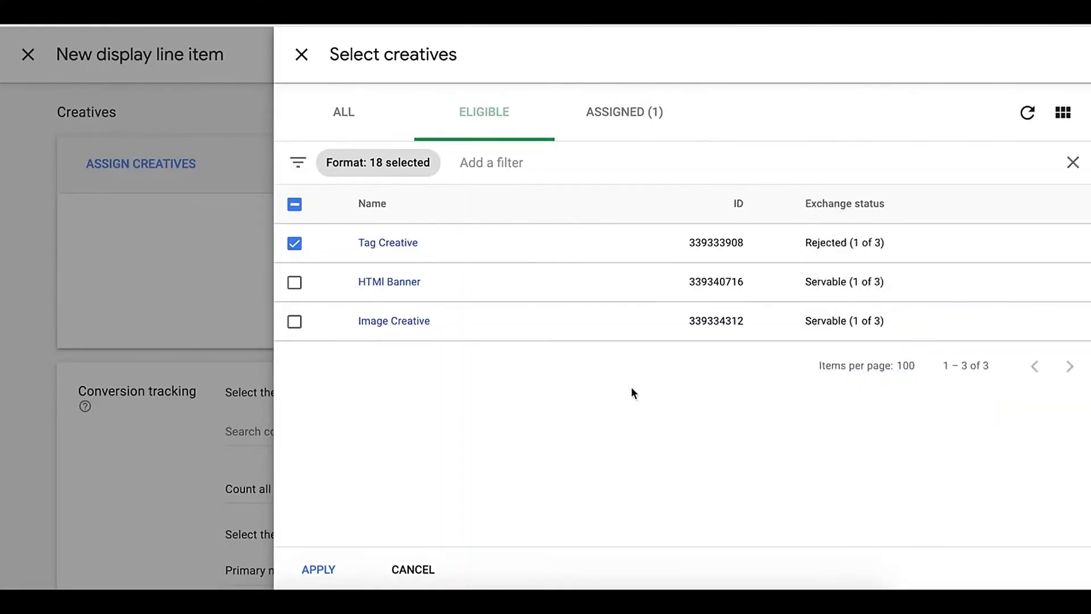
pyautogui.click(294, 283)
pyautogui.click(294, 322)
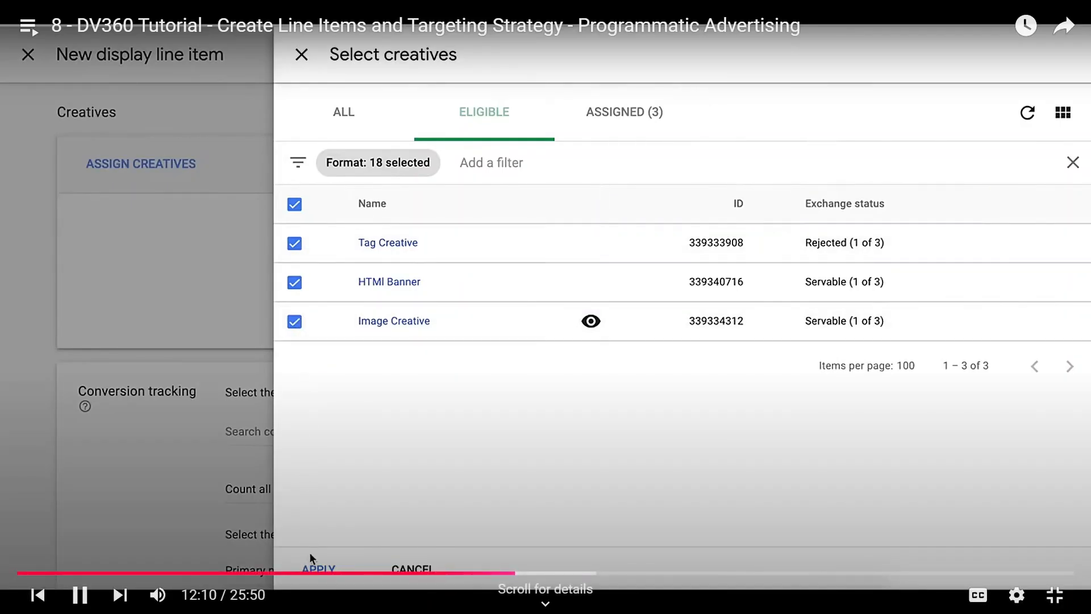
pyautogui.click(316, 567)
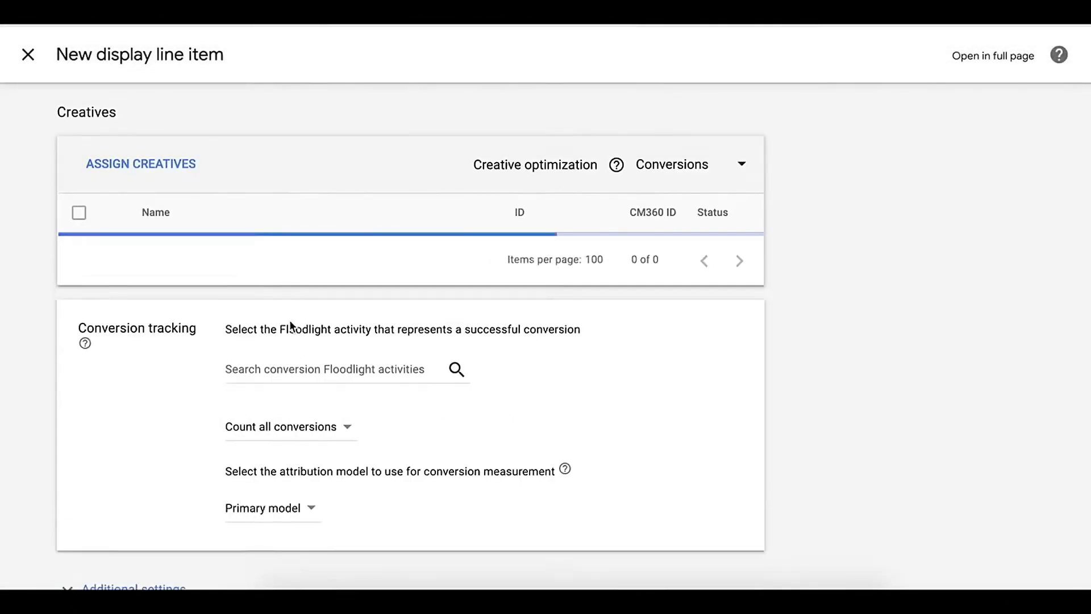
# Add the Test - Form Submission Floodlight activity to the line item's conversion tracking.
pyautogui.scroll(-1, 237, 328)
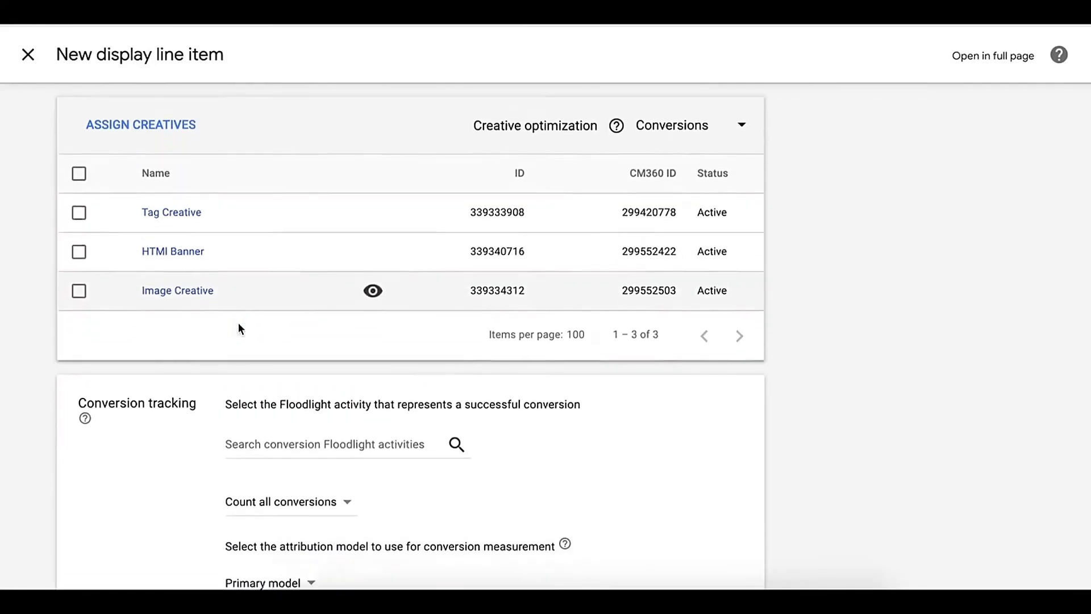
pyautogui.scroll(-3, 238, 328)
pyautogui.moveTo(128, 277); pyautogui.dragTo(193, 280)
pyautogui.click(208, 280)
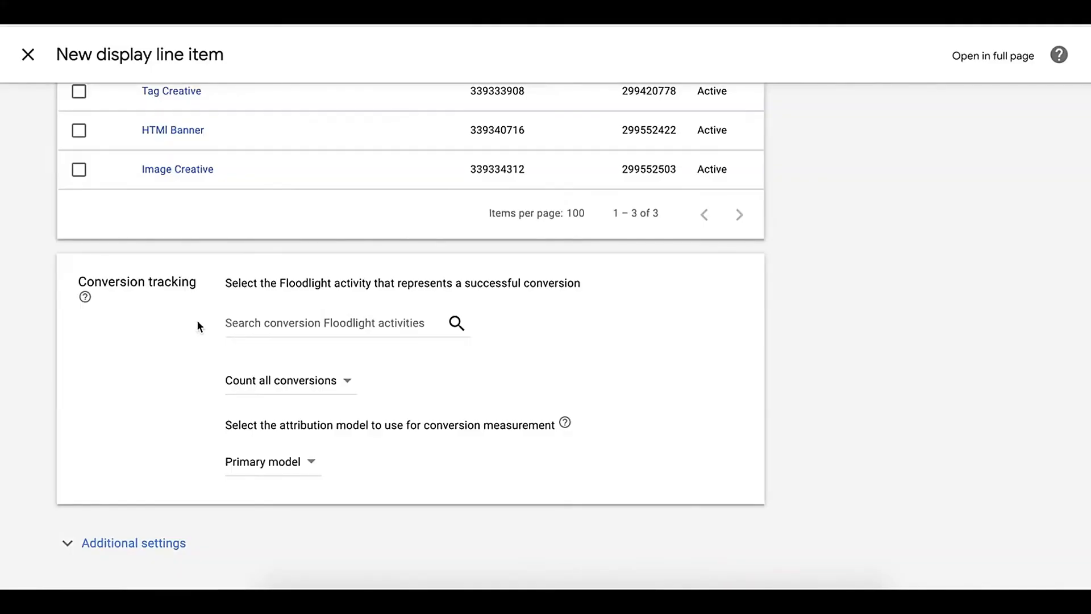
pyautogui.click(306, 318)
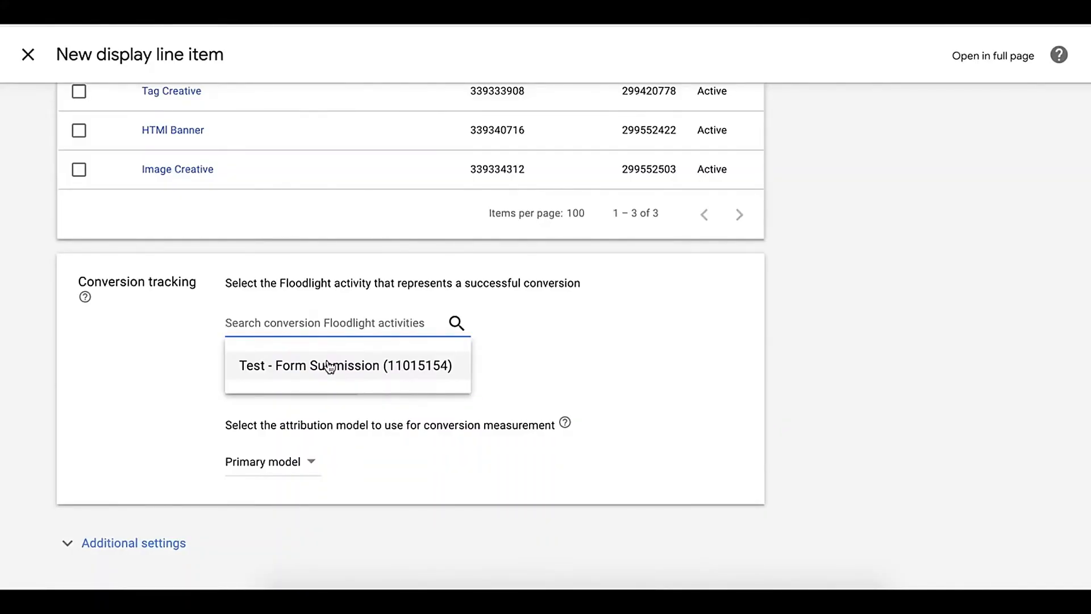
pyautogui.click(295, 367)
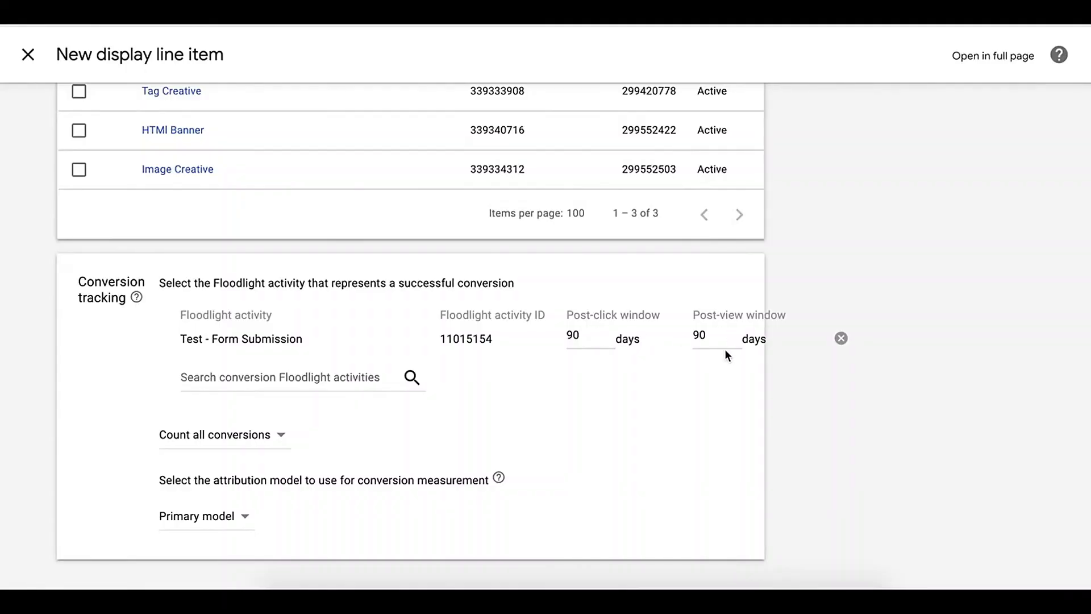
# Set the Floodlight activity's post-click window to 7 days and its post-view window to 30 days.
pyautogui.click(590, 335)
pyautogui.press('BackSpace')
pyautogui.press('BackSpace')
pyautogui.write('1')
pyautogui.click(596, 394)
pyautogui.press('BackSpace')
pyautogui.press('BackSpace')
pyautogui.write('0')
pyautogui.click(725, 342)
pyautogui.press('BackSpace')
pyautogui.write('30')
pyautogui.click(688, 389)
# Review the conversion counting and attribution options, choosing Count all conversions and Primary model.
pyautogui.scroll(-1, 695, 353)
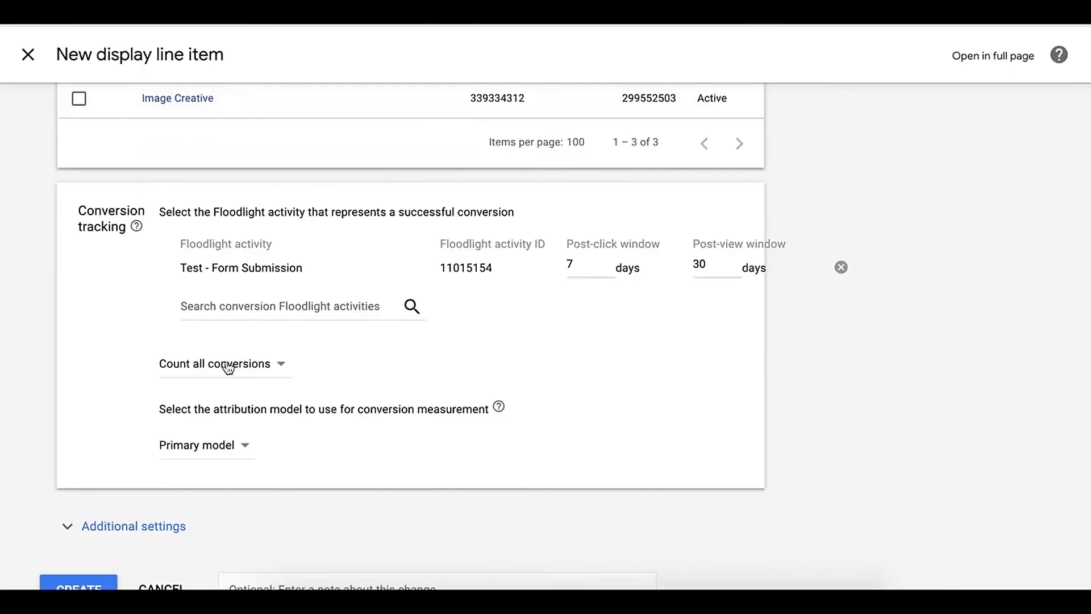
pyautogui.click(275, 373)
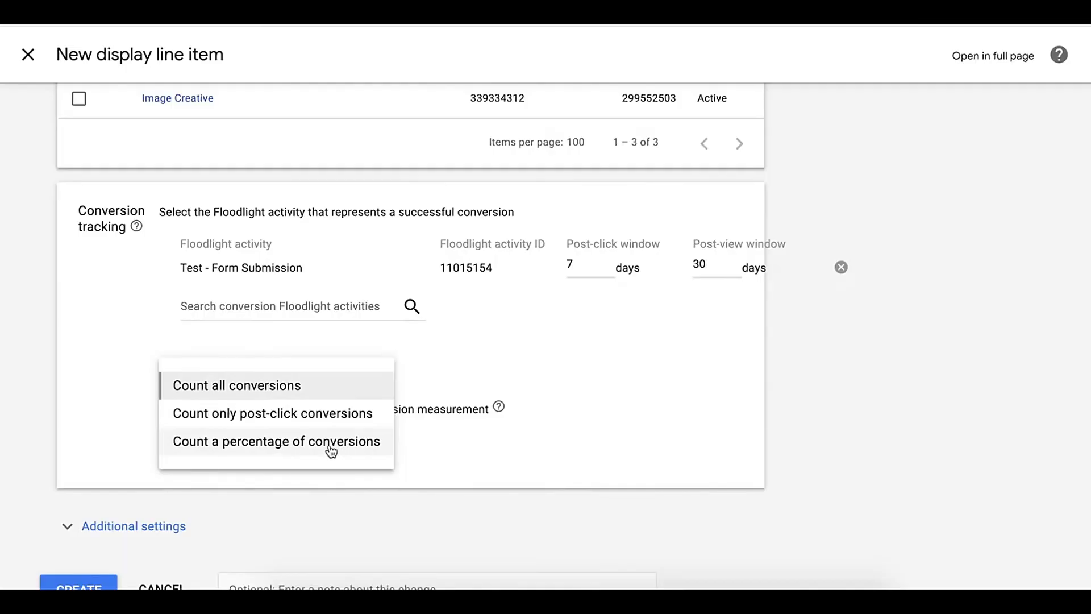
pyautogui.click(264, 391)
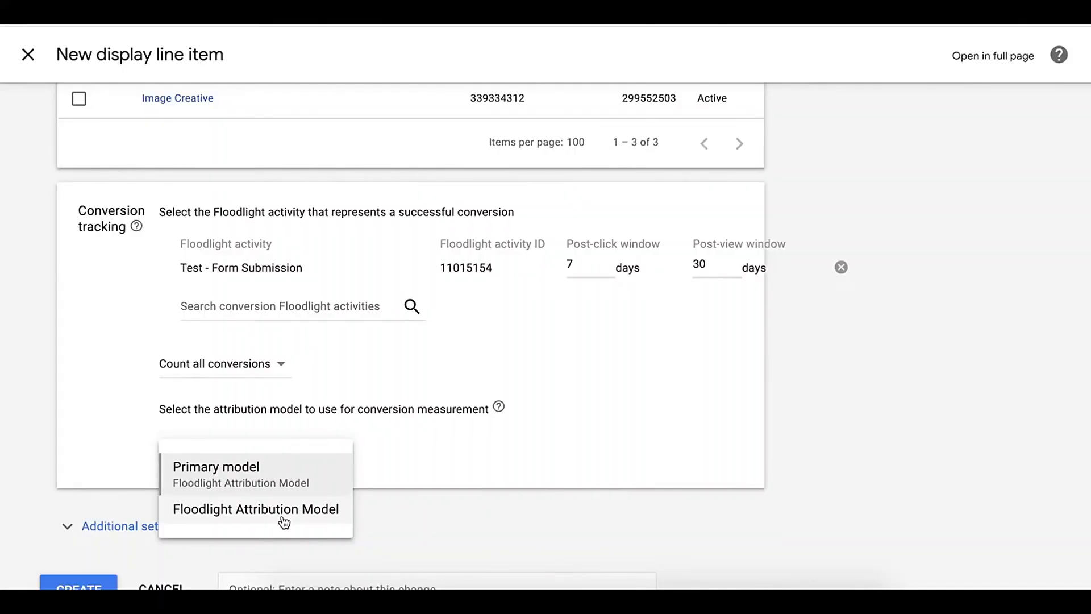
pyautogui.click(265, 483)
# Create the contextual line item and dismiss the notice about its creatives.
pyautogui.scroll(-1, 452, 444)
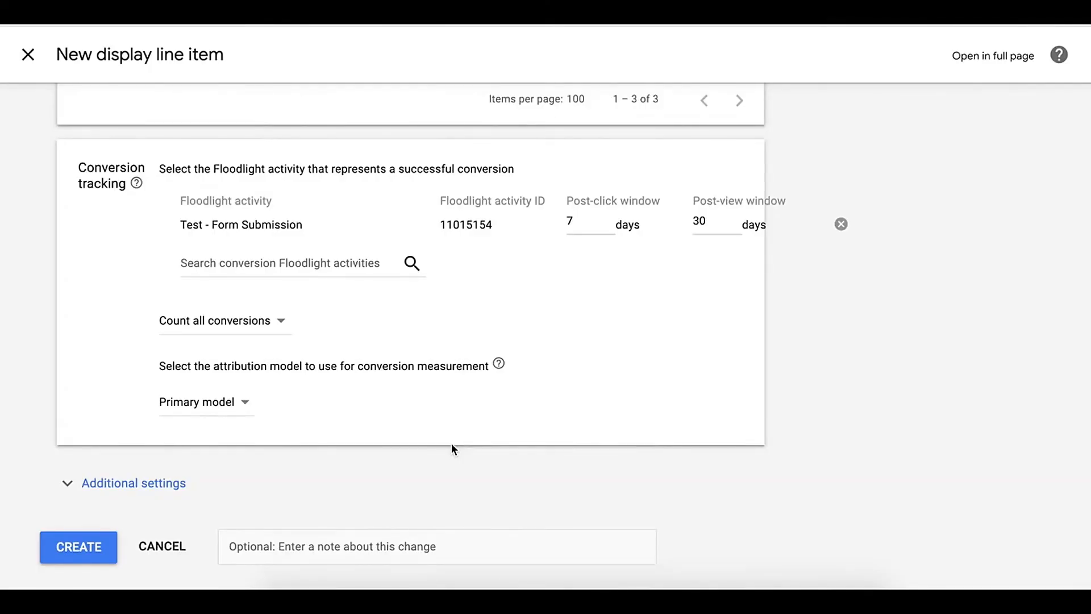
pyautogui.click(72, 541)
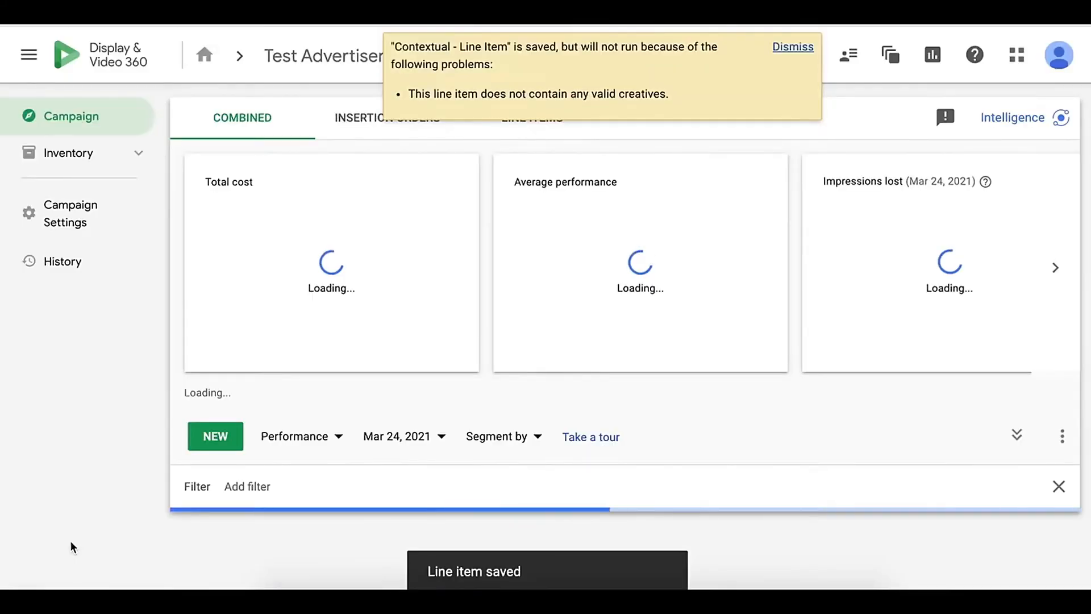
pyautogui.scroll(-1, 339, 495)
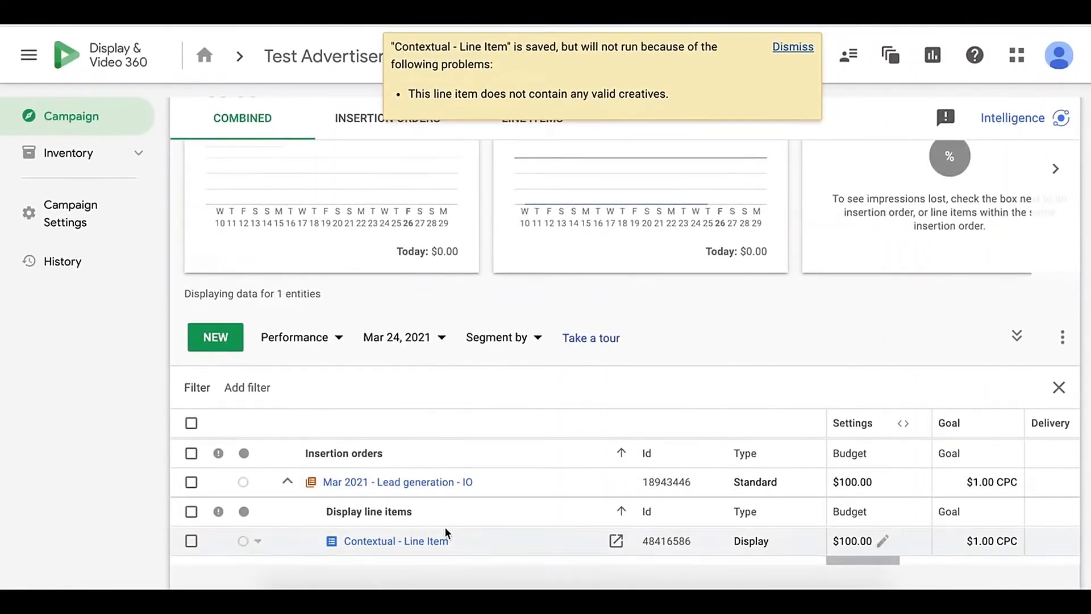
pyautogui.click(792, 47)
# Start a new display line item in the Mar 2021 - Lead generation - IO insertion order and name it Audience.
pyautogui.moveTo(380, 572)
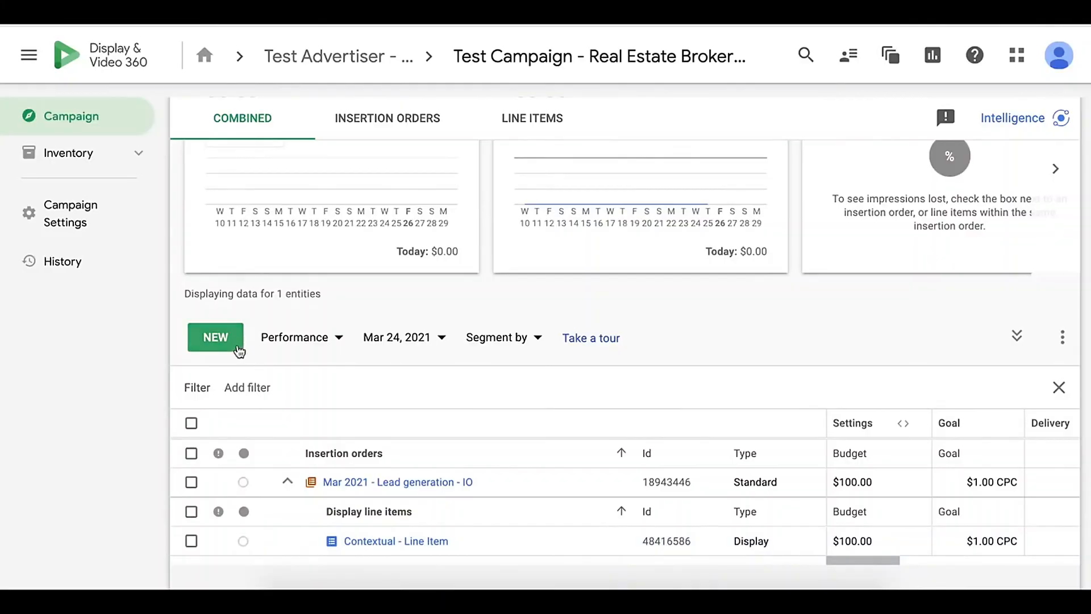
pyautogui.click(217, 341)
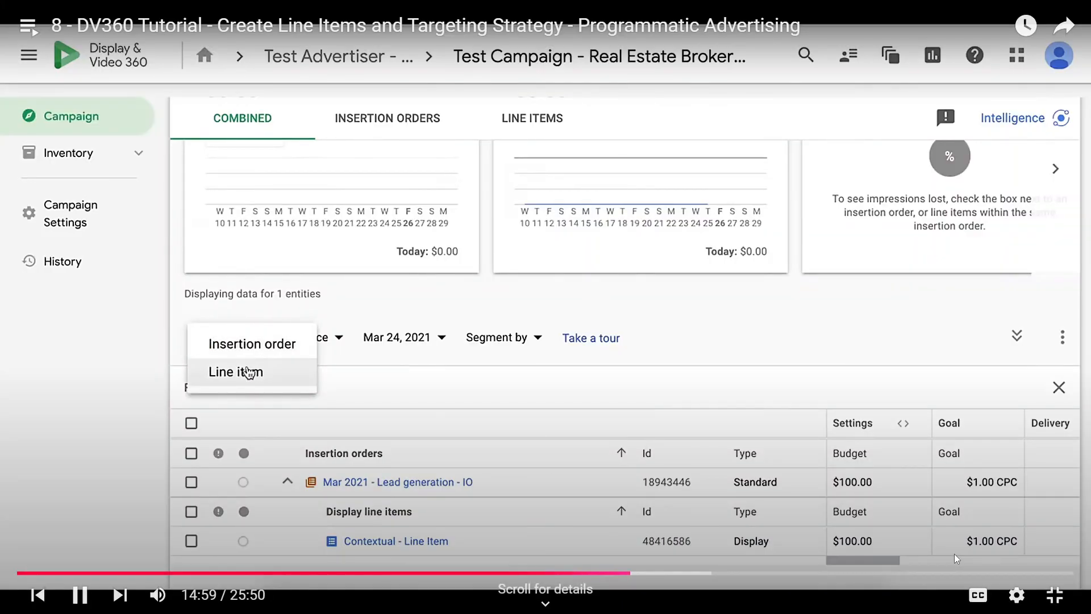
pyautogui.click(249, 372)
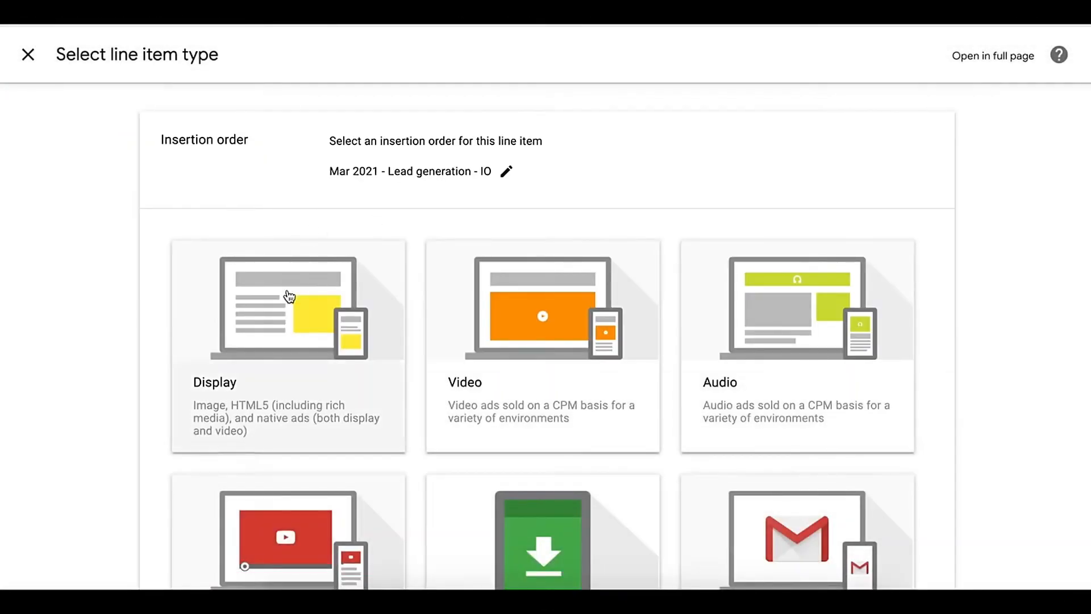
pyautogui.click(288, 294)
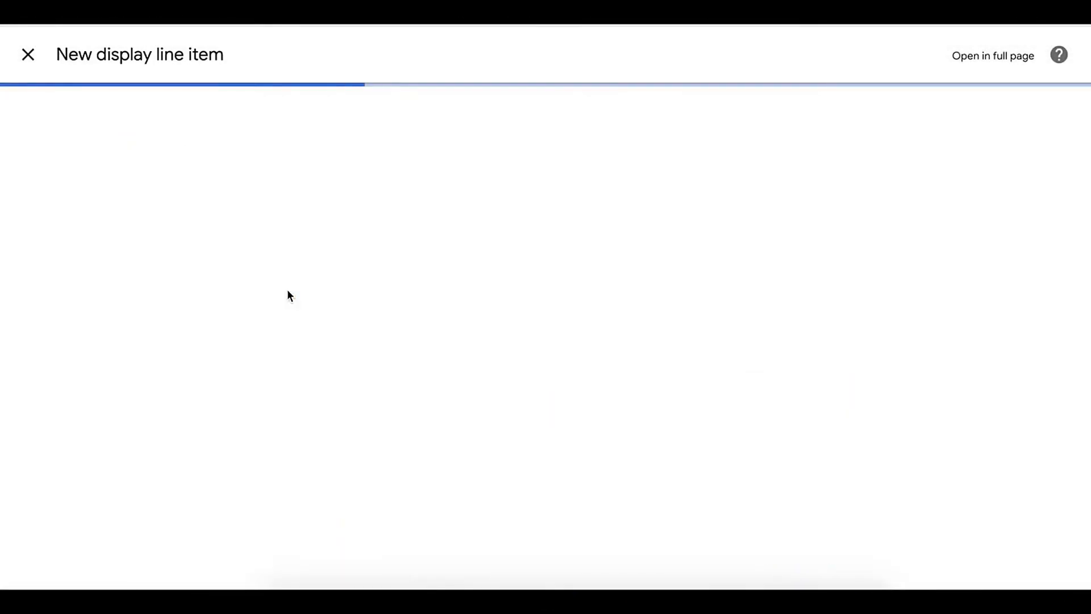
pyautogui.click(331, 138)
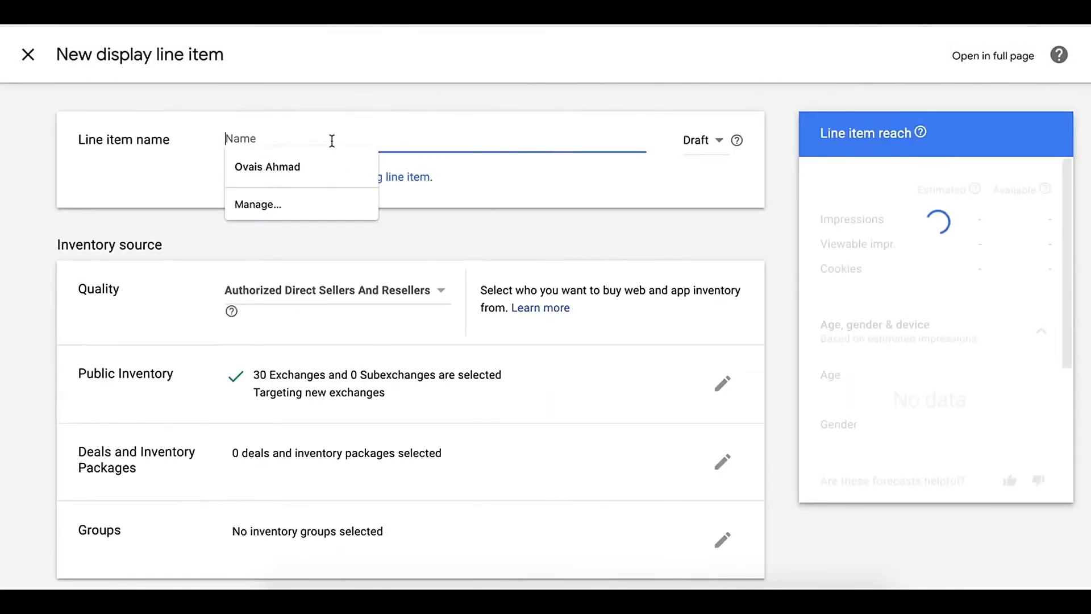
pyautogui.write('Audience')
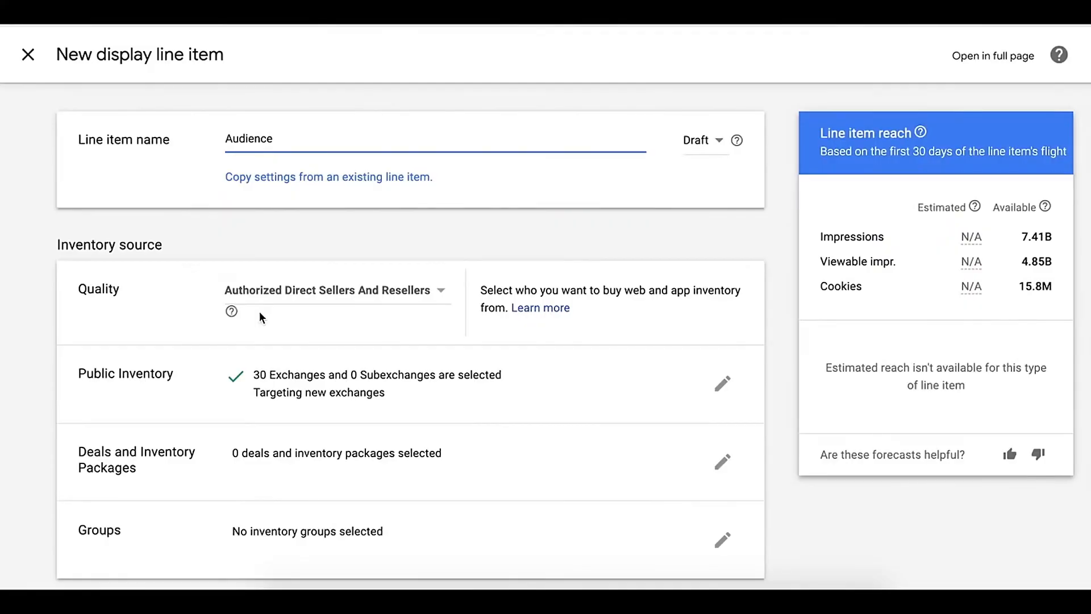
# Add Audience Lists targeting to the line item and open the selection of first- and third-party audiences to include.
pyautogui.scroll(-4, 259, 311)
pyautogui.scroll(-10, 259, 312)
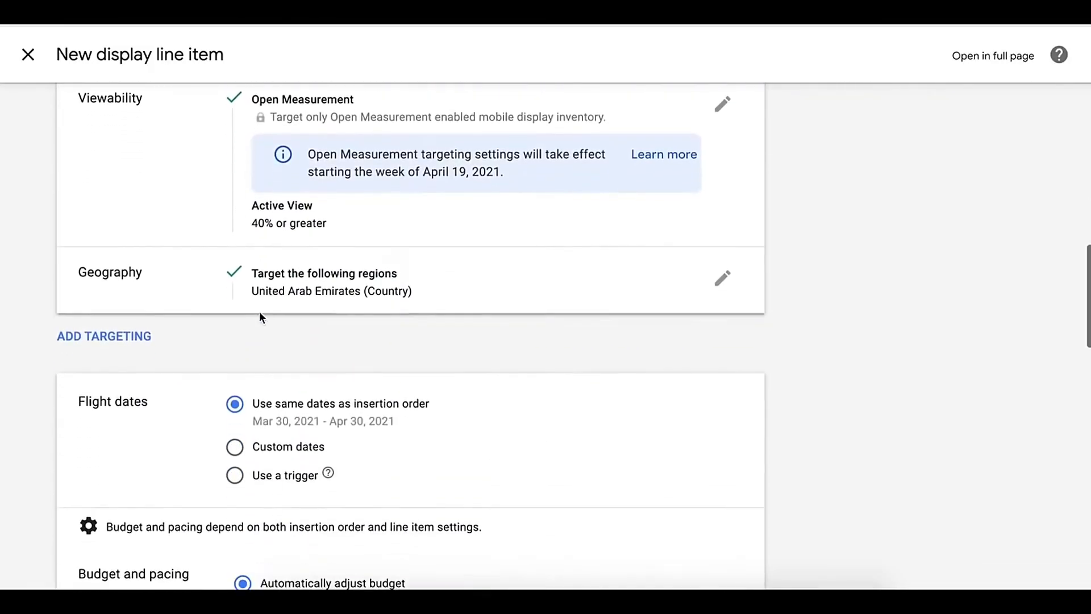
pyautogui.scroll(3, 260, 311)
pyautogui.scroll(1, 115, 468)
pyautogui.scroll(-1, 108, 478)
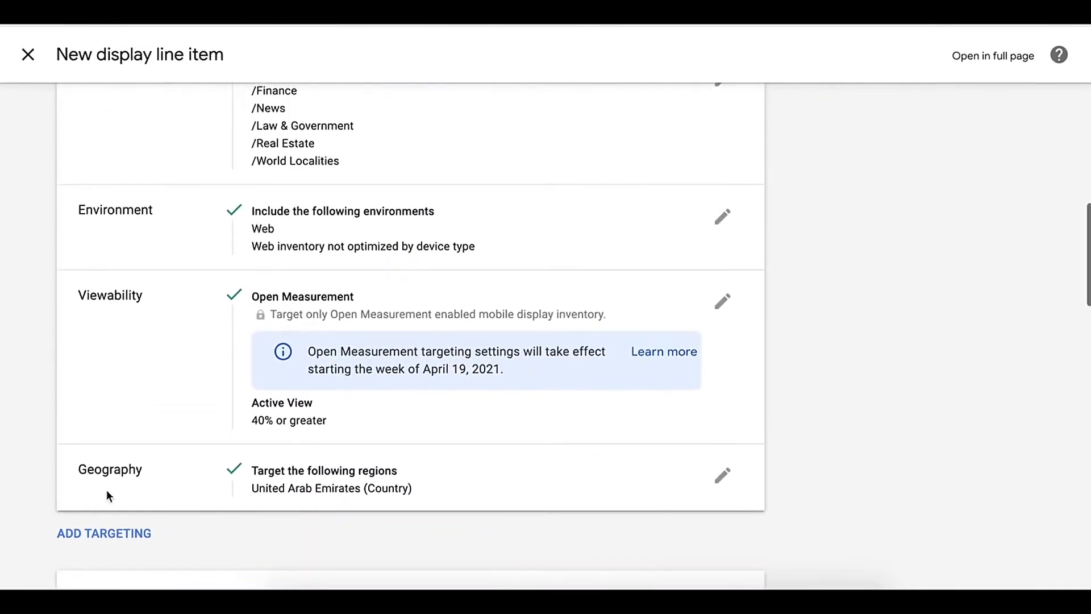
pyautogui.click(100, 529)
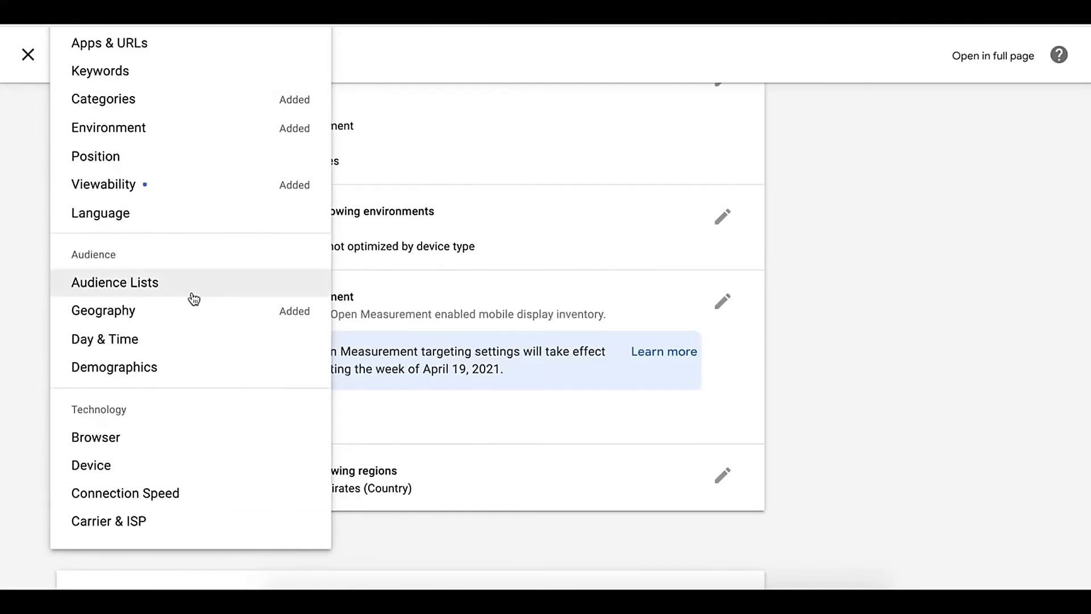
pyautogui.click(159, 284)
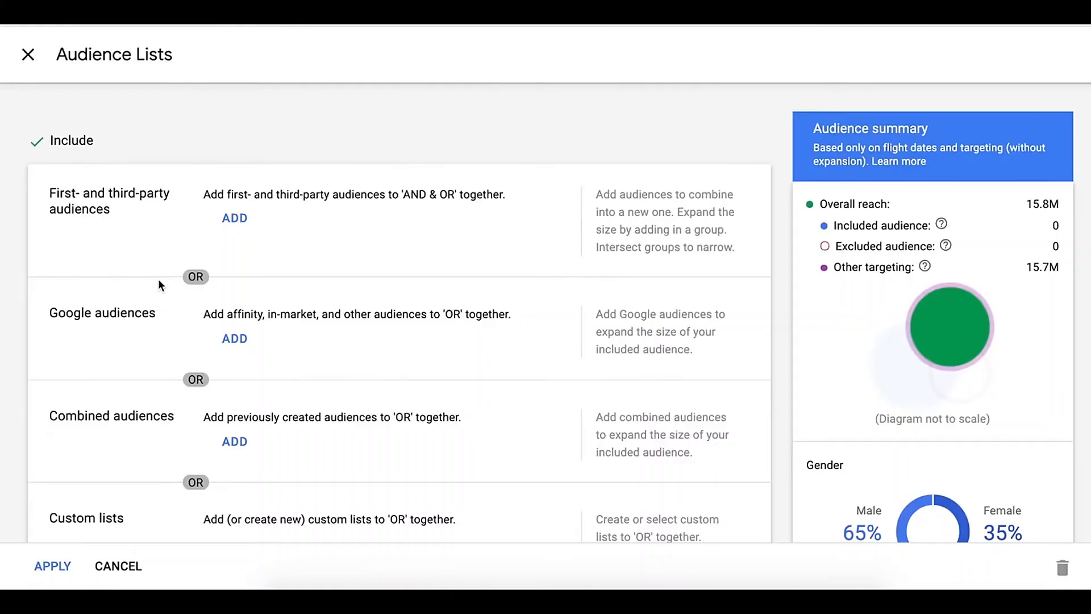
pyautogui.click(237, 218)
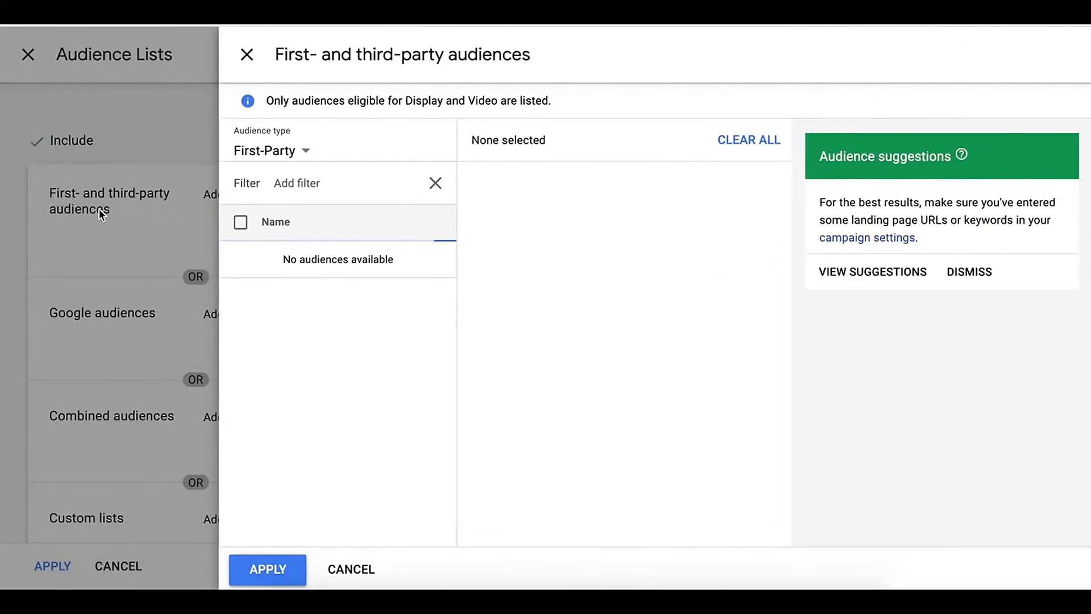
# Switch the audience type to Third-Party and filter the audiences by the name real estate.
pyautogui.click(291, 153)
pyautogui.click(282, 297)
pyautogui.click(340, 189)
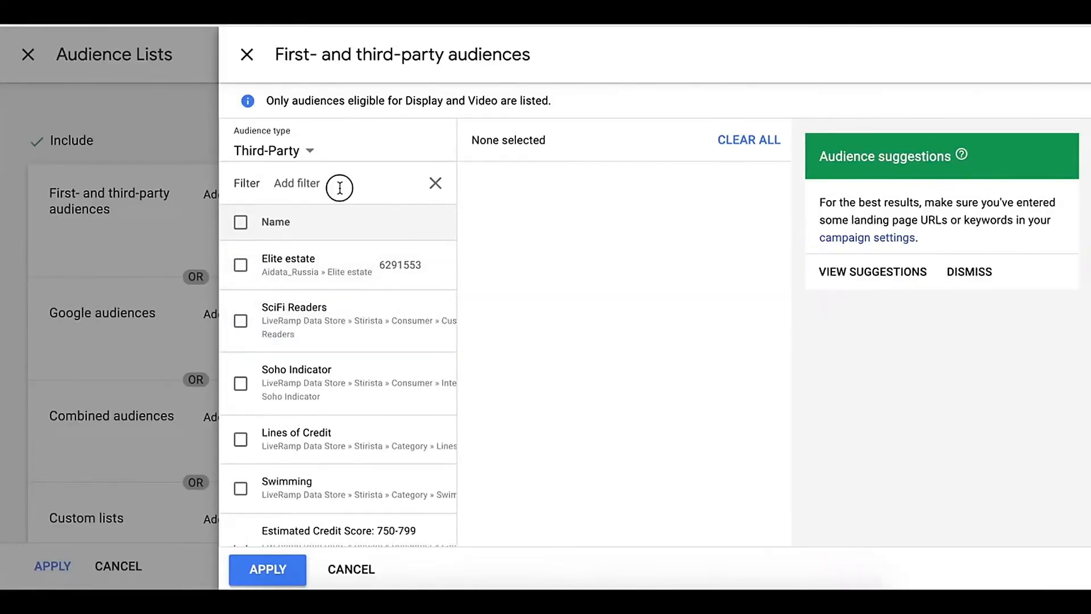
pyautogui.write('real estate')
pyautogui.press('Return')
# Examine the filtered third-party audiences, reading the provider and category path of Real Estate and Building Maintenance.
pyautogui.scroll(-5, 333, 423)
pyautogui.scroll(-4, 333, 423)
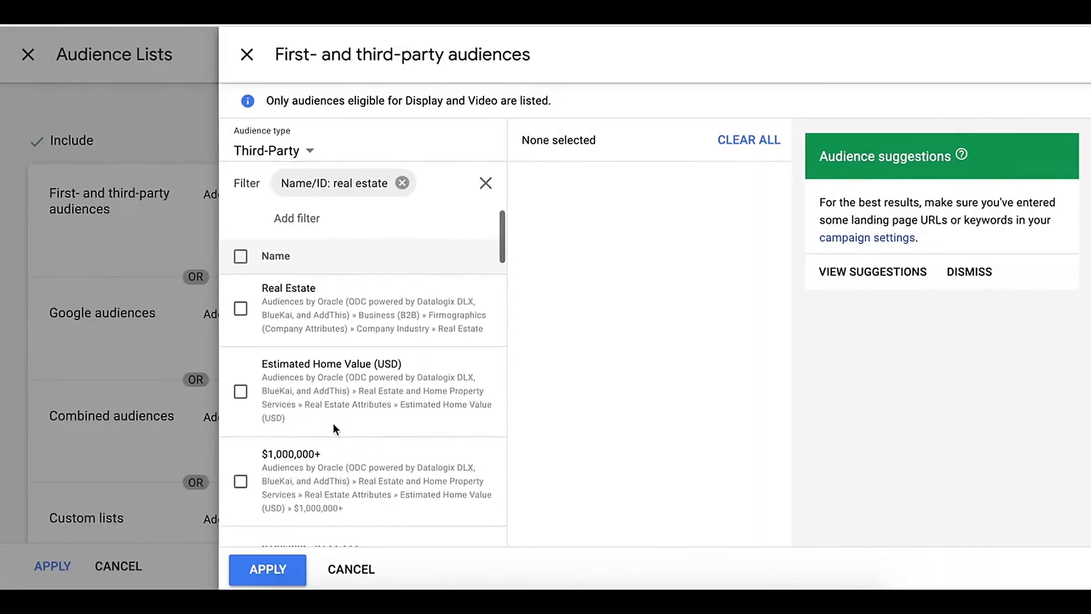
pyautogui.scroll(2, 333, 423)
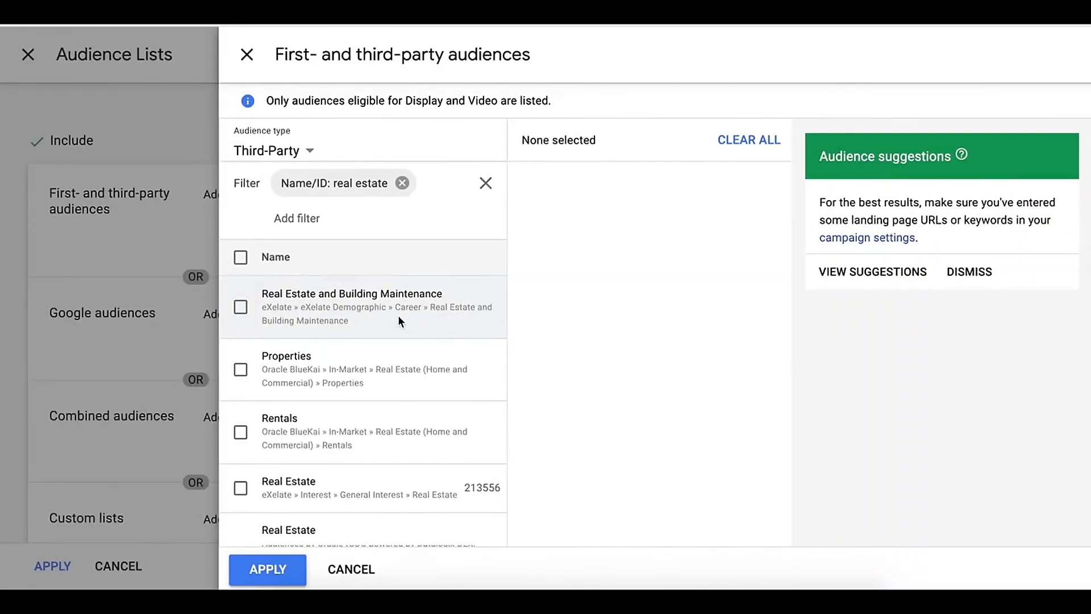
pyautogui.moveTo(428, 308); pyautogui.dragTo(394, 308)
pyautogui.click(261, 306)
pyautogui.moveTo(260, 306)
pyautogui.mouseDown()
pyautogui.moveTo(286, 307)
pyautogui.moveTo(268, 307)
pyautogui.mouseUp()
pyautogui.click(277, 307)
pyautogui.moveTo(393, 311); pyautogui.dragTo(474, 317)
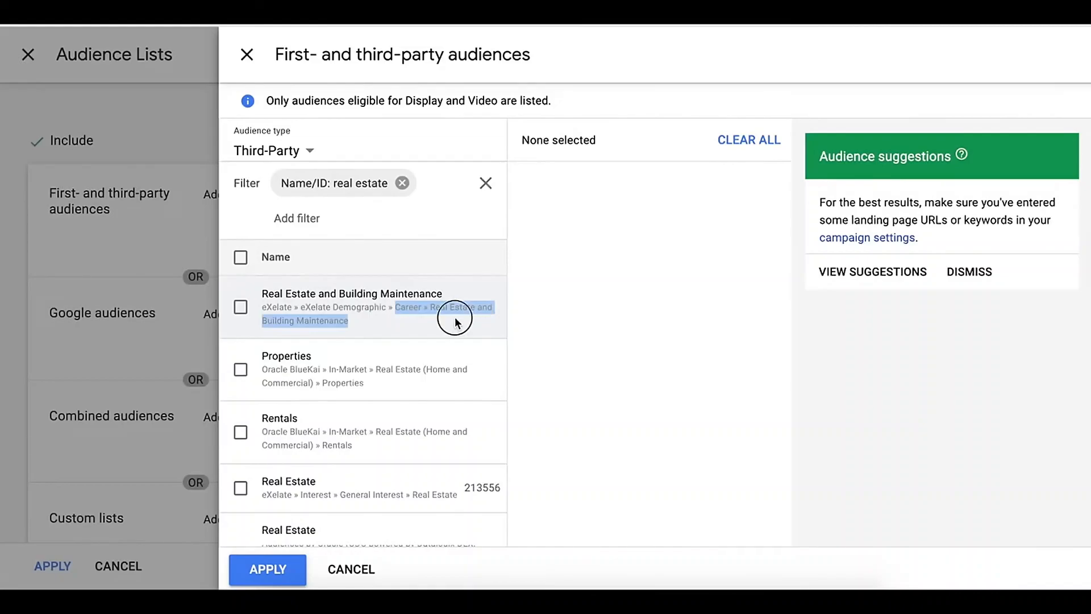
pyautogui.click(456, 322)
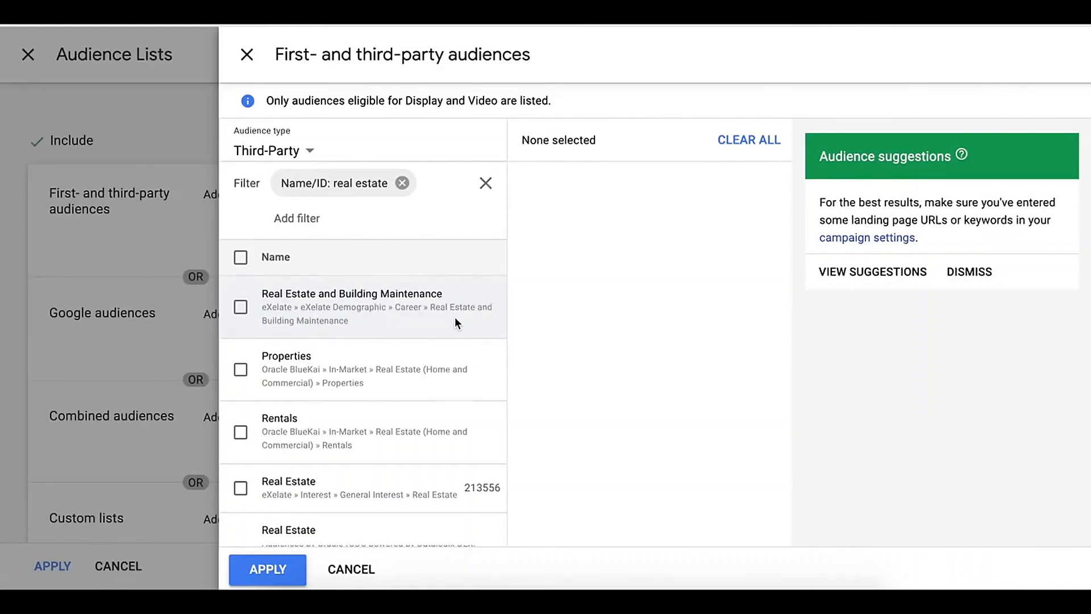
# Check the category path of the Oracle BlueKai In-Market Properties audience and select that audience.
pyautogui.scroll(-1, 455, 322)
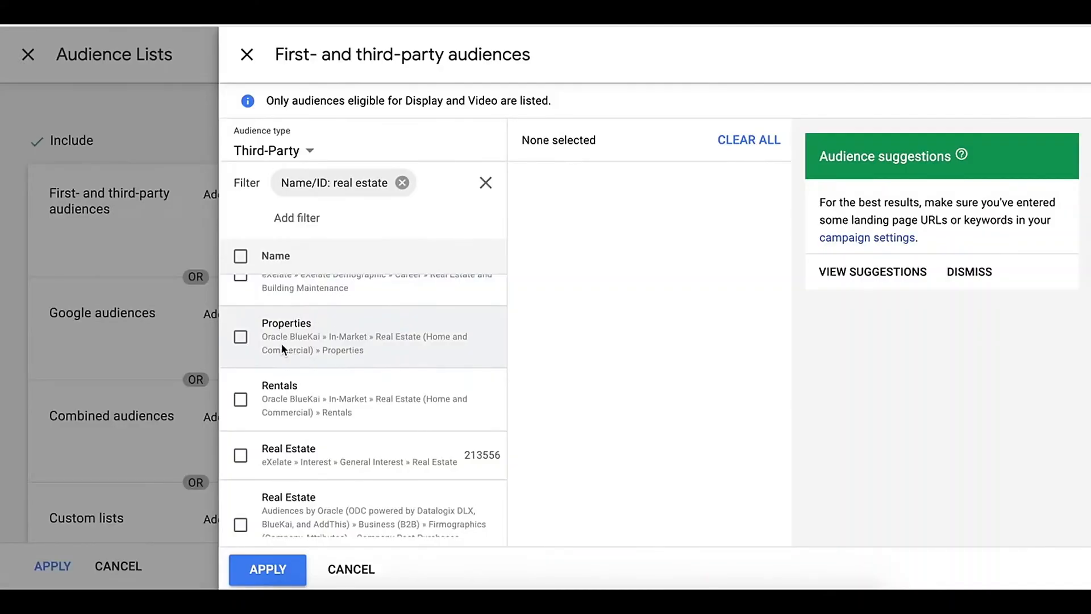
pyautogui.moveTo(276, 336); pyautogui.dragTo(351, 349)
pyautogui.click(394, 342)
pyautogui.click(373, 337)
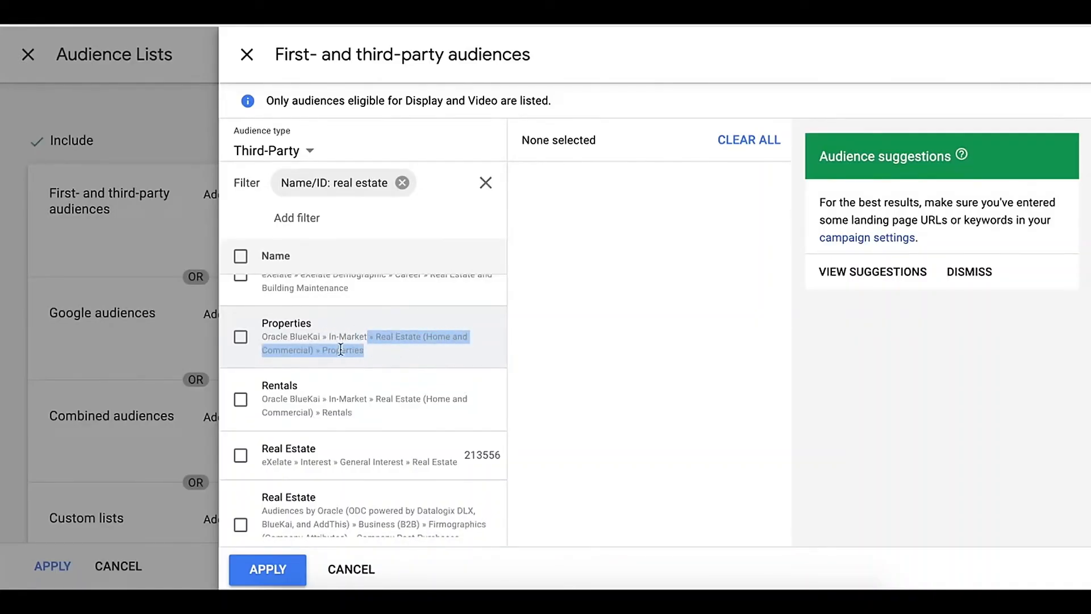
pyautogui.click(241, 339)
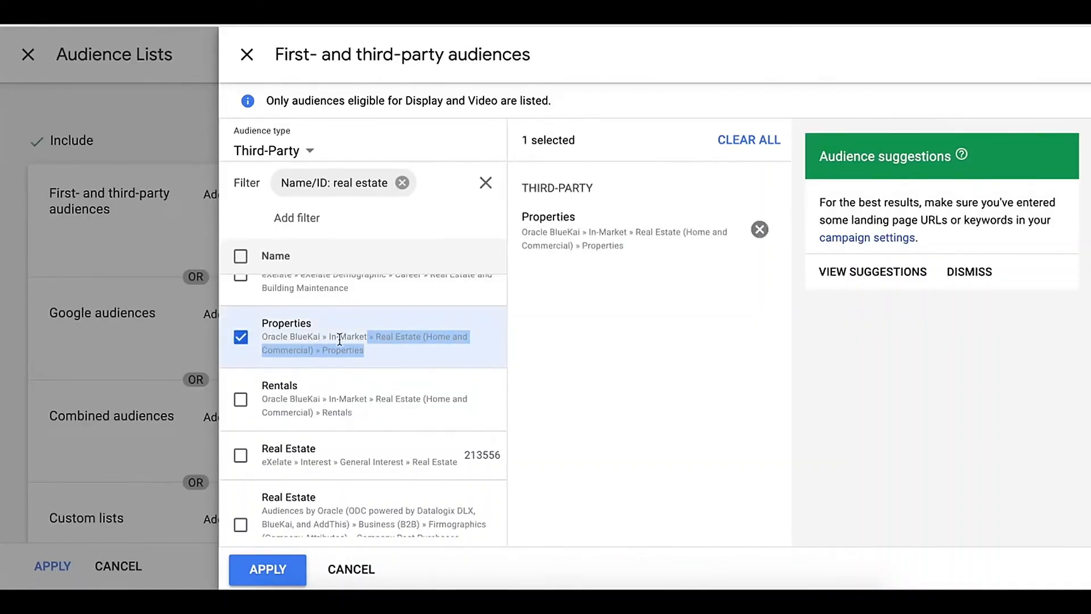
# Check the eXelate General Interest path of the Real Estate audience and add that audience to the selection.
pyautogui.scroll(-2, 383, 404)
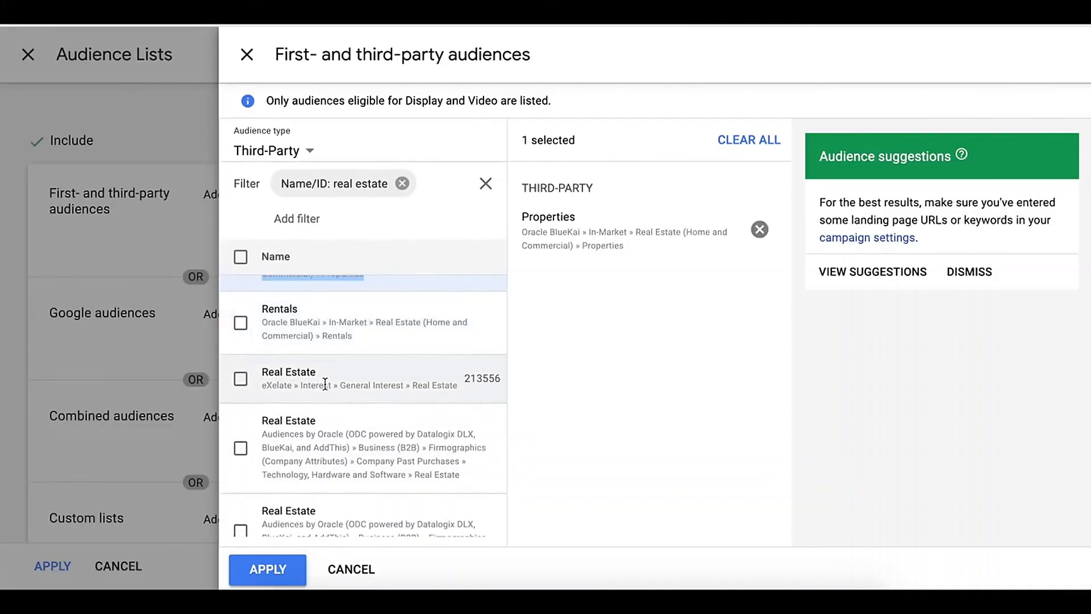
pyautogui.moveTo(267, 385); pyautogui.dragTo(494, 378)
pyautogui.click(411, 362)
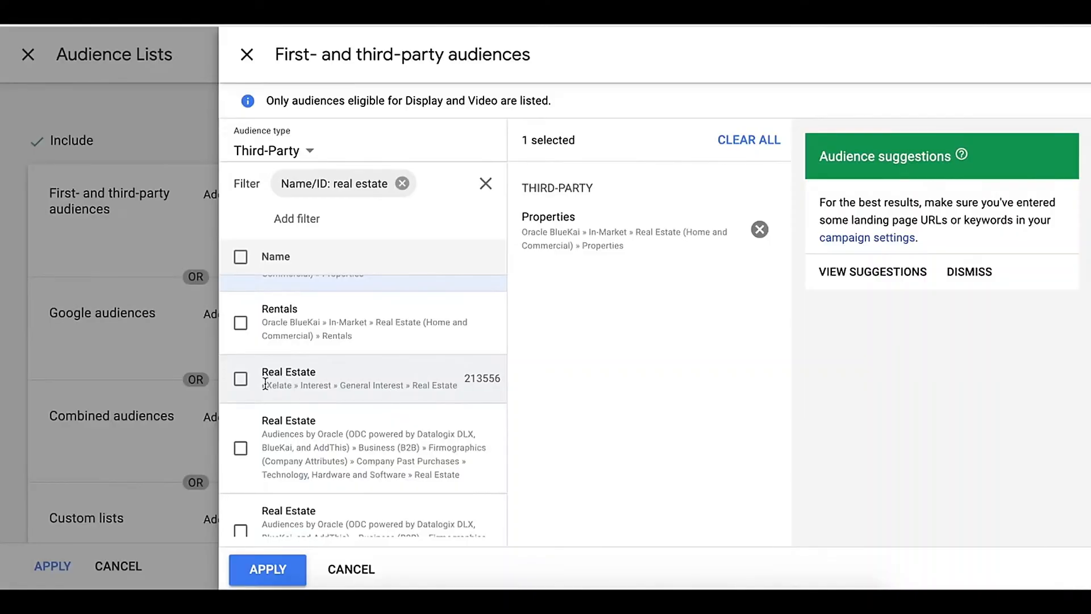
pyautogui.click(242, 380)
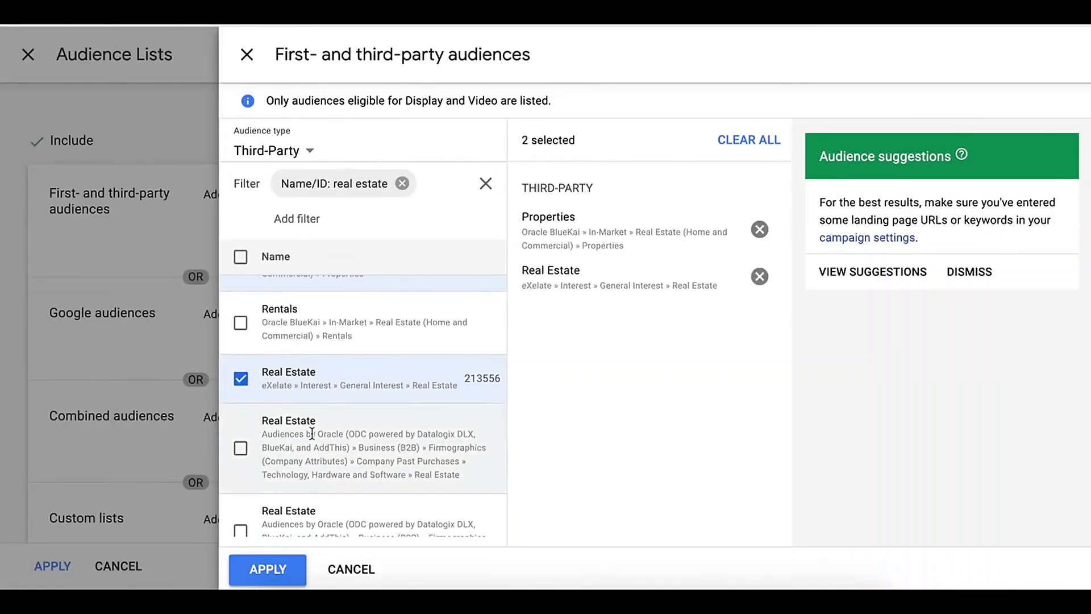
# Look through the remaining third-party real estate audiences, including the Estimated Home Value (USD) ranges.
pyautogui.scroll(-3, 312, 433)
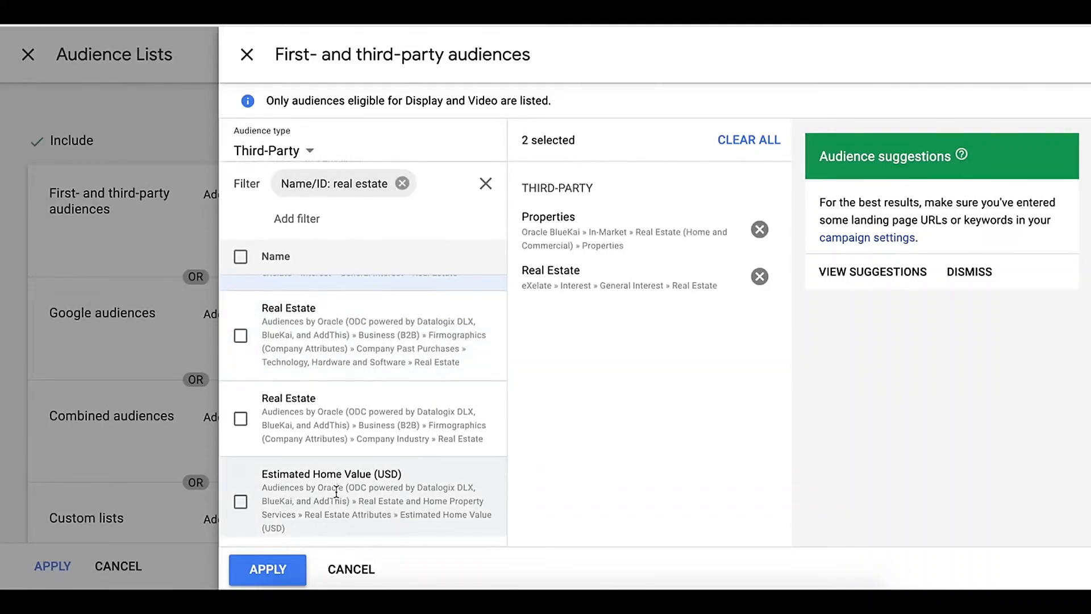
pyautogui.scroll(-8, 338, 491)
pyautogui.scroll(-3, 336, 491)
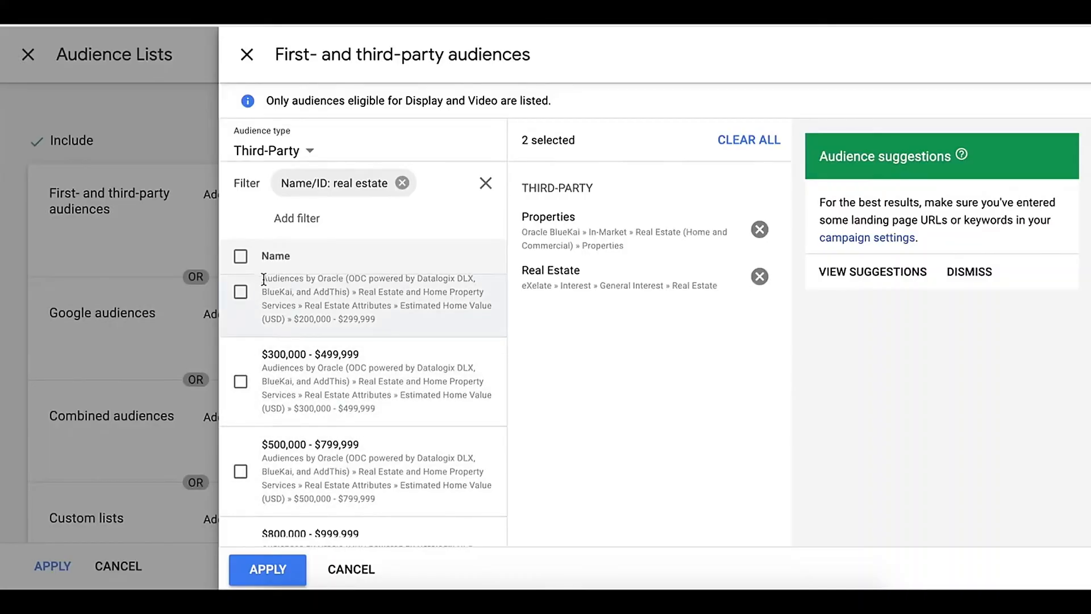
pyautogui.scroll(6, 243, 353)
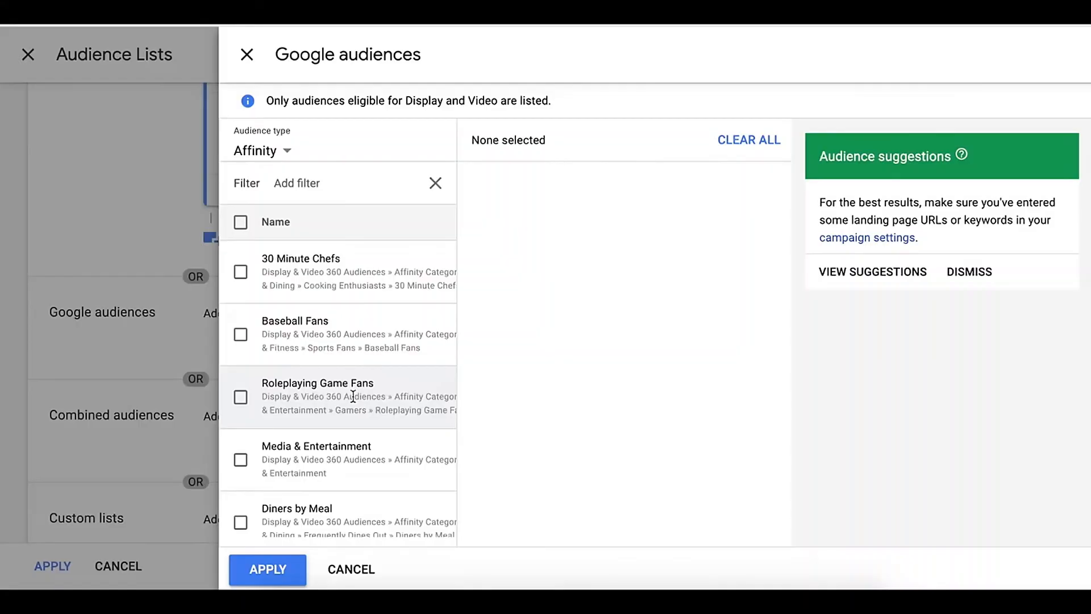
# Select the In Market Google audiences Real Estate and Residential Properties (For Sale), leaving Residential Properties (For Rent) out.
pyautogui.moveTo(953, 552)
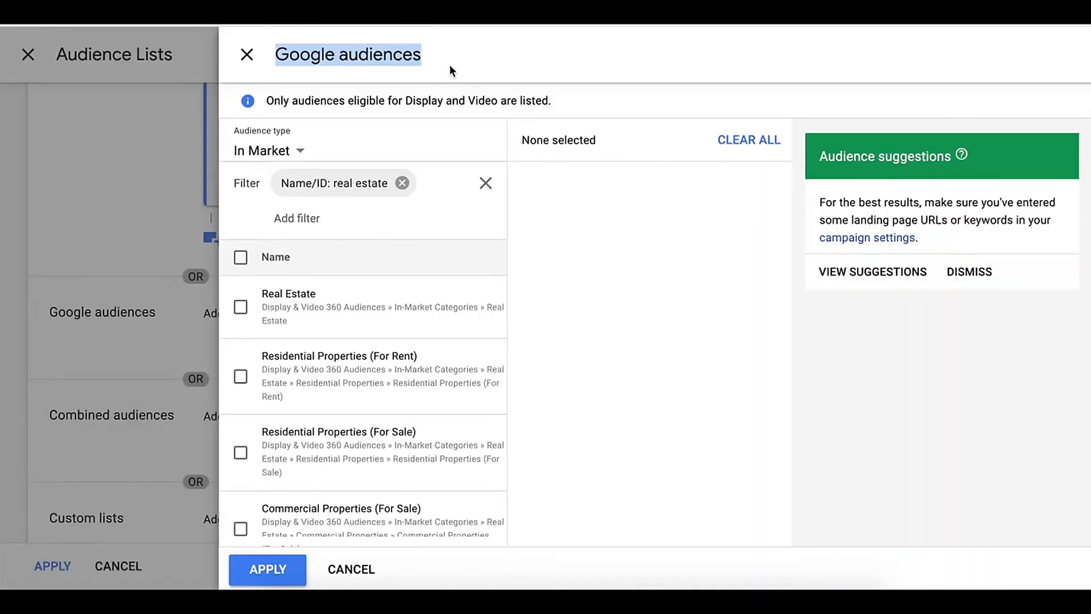
pyautogui.scroll(-2, 423, 426)
pyautogui.scroll(2, 424, 434)
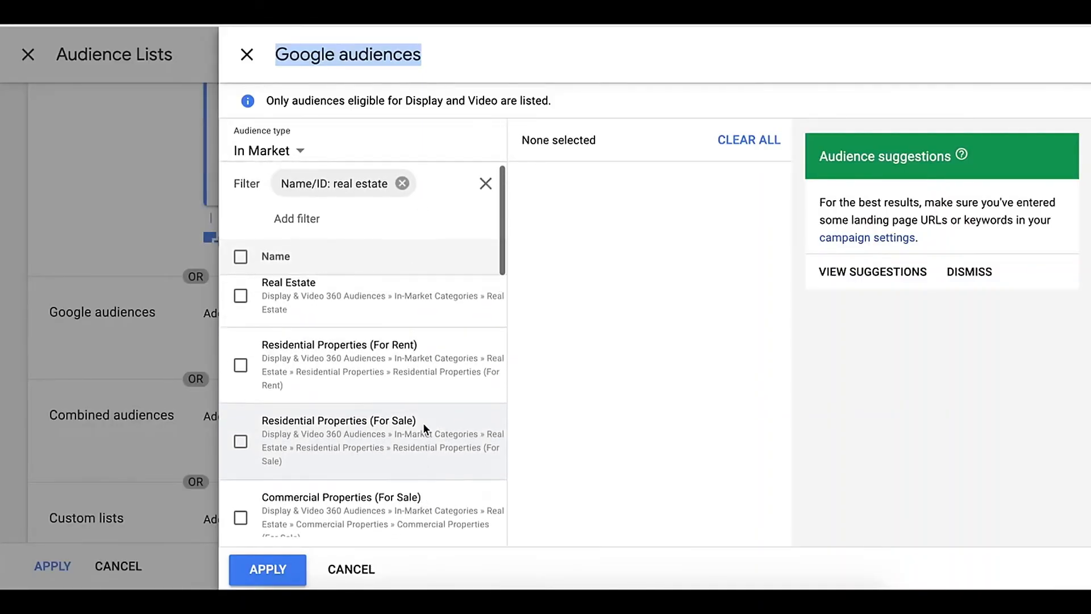
pyautogui.click(240, 295)
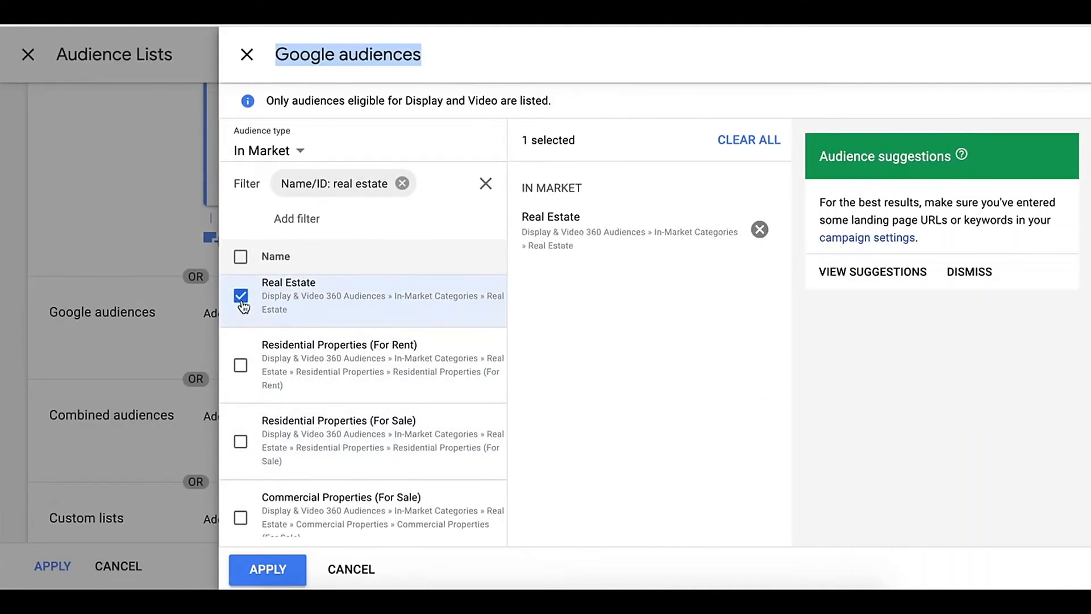
pyautogui.click(241, 366)
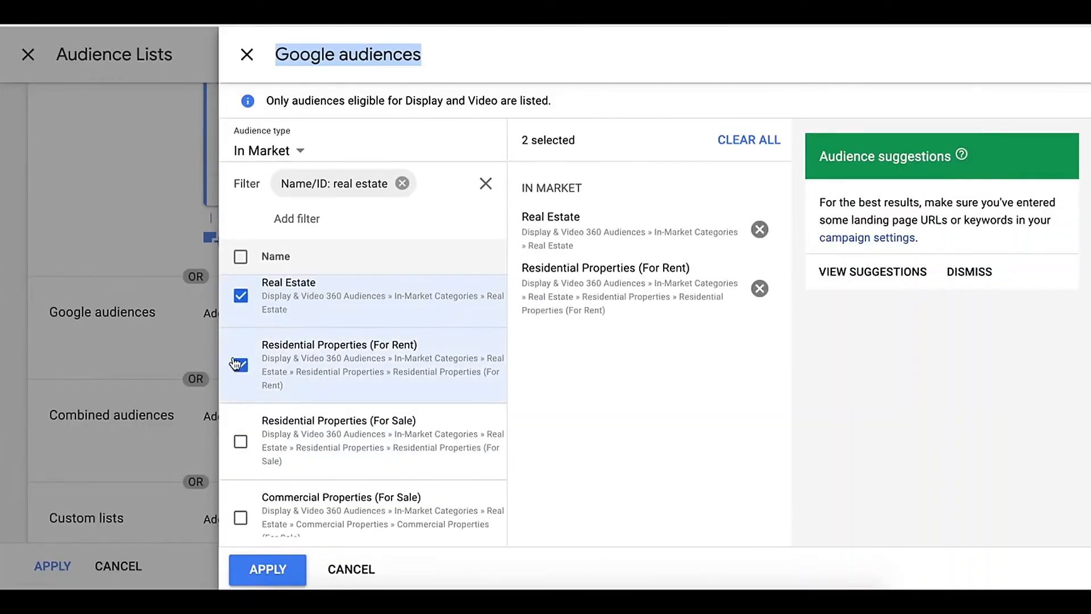
pyautogui.click(240, 365)
pyautogui.scroll(-1, 293, 381)
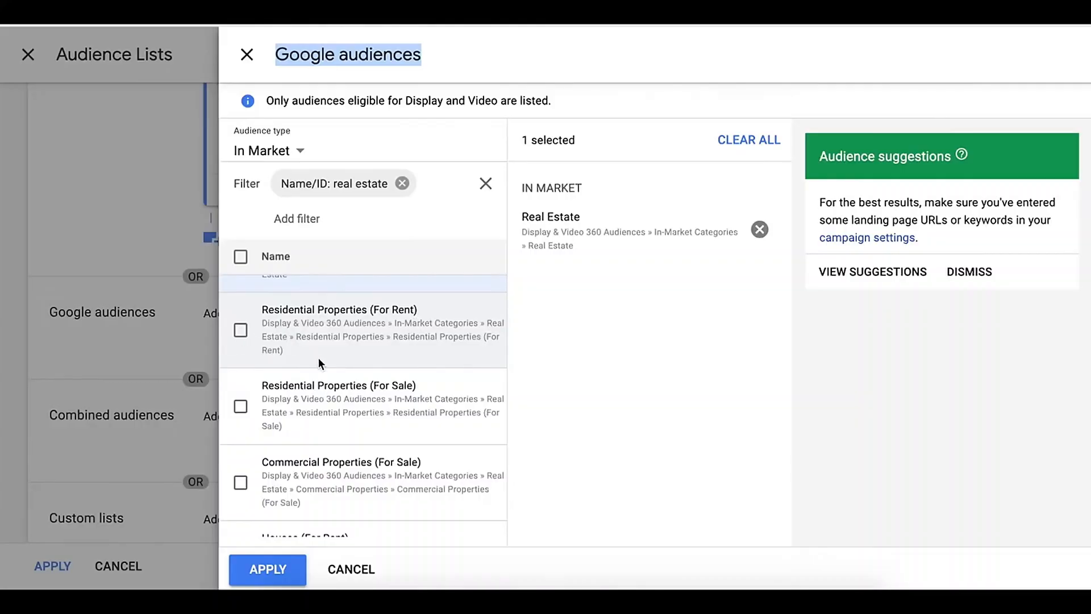
pyautogui.scroll(-1, 318, 357)
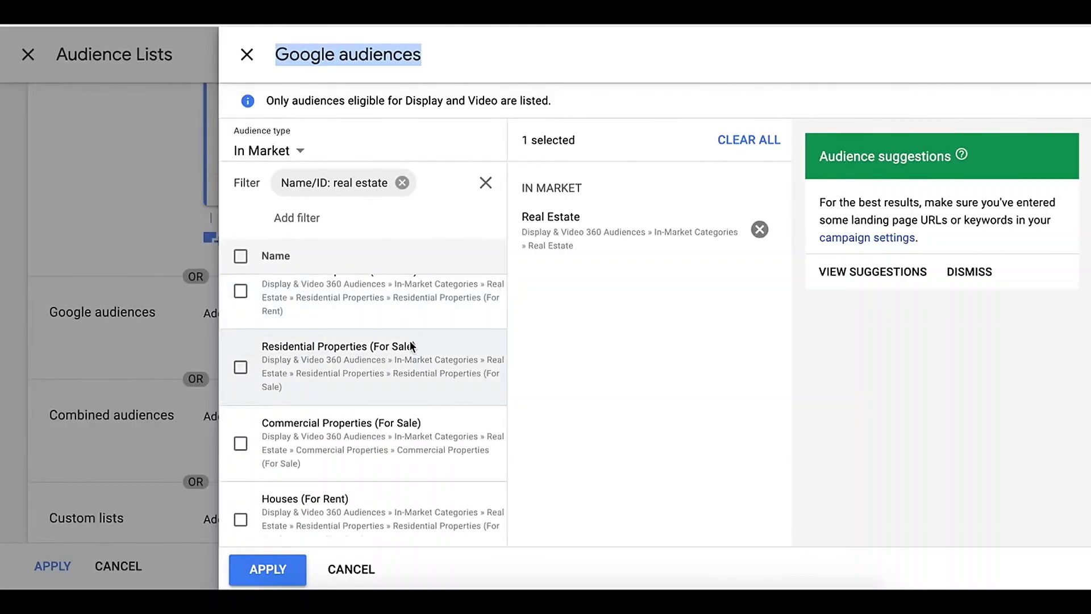
pyautogui.click(240, 368)
# Add the In Market audiences Commercial Properties (For Sale), New Apartments (For Sale), Houses (For Sale) and Residential Properties, and apply the Google audiences.
pyautogui.scroll(-2, 354, 446)
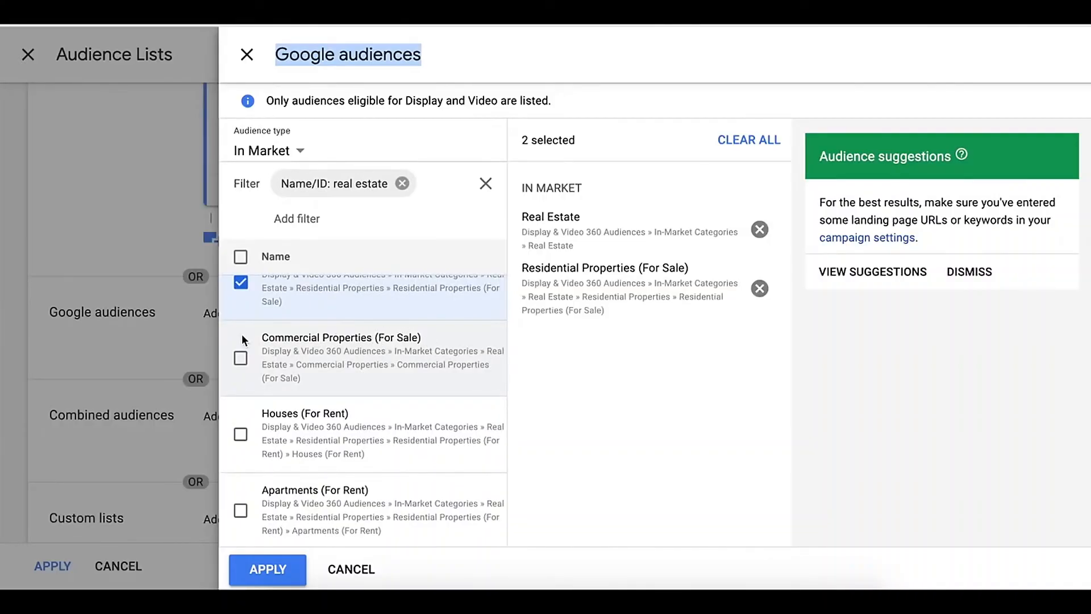
pyautogui.click(240, 357)
pyautogui.scroll(-10, 257, 454)
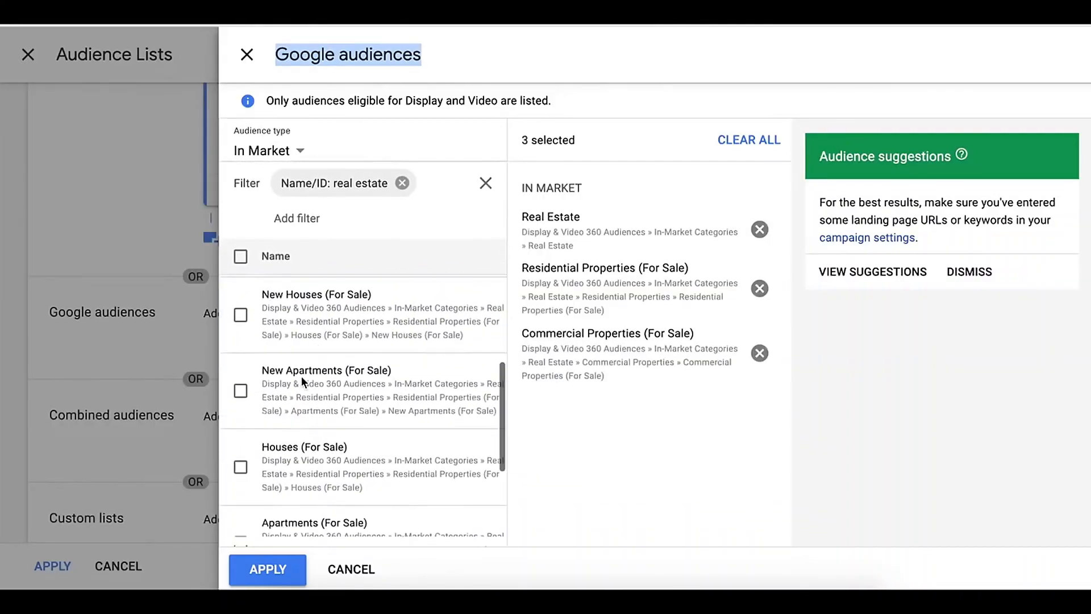
pyautogui.click(249, 391)
pyautogui.click(241, 471)
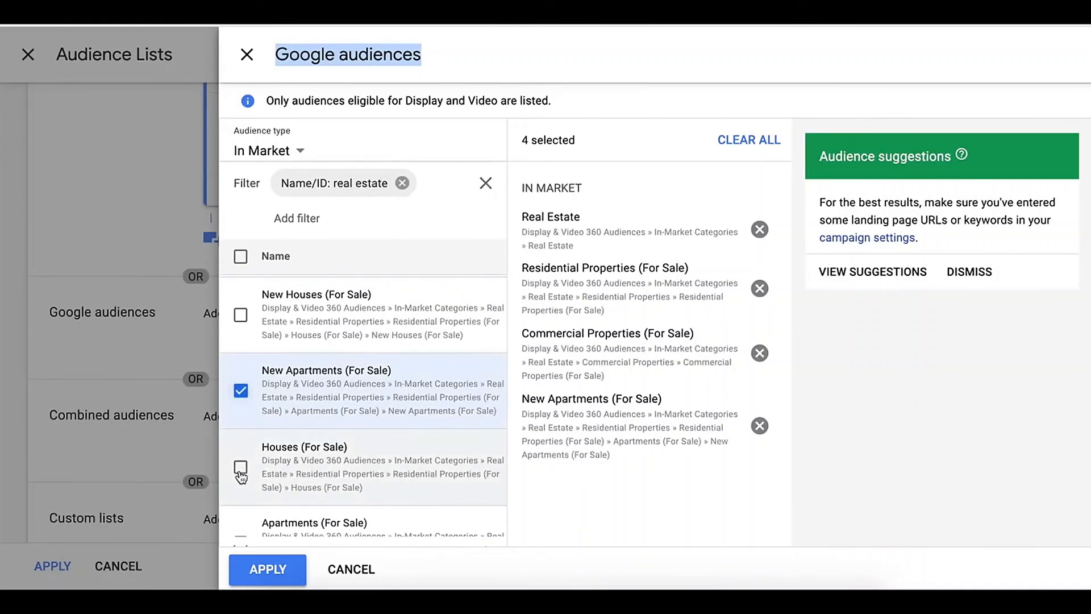
pyautogui.scroll(-4, 240, 469)
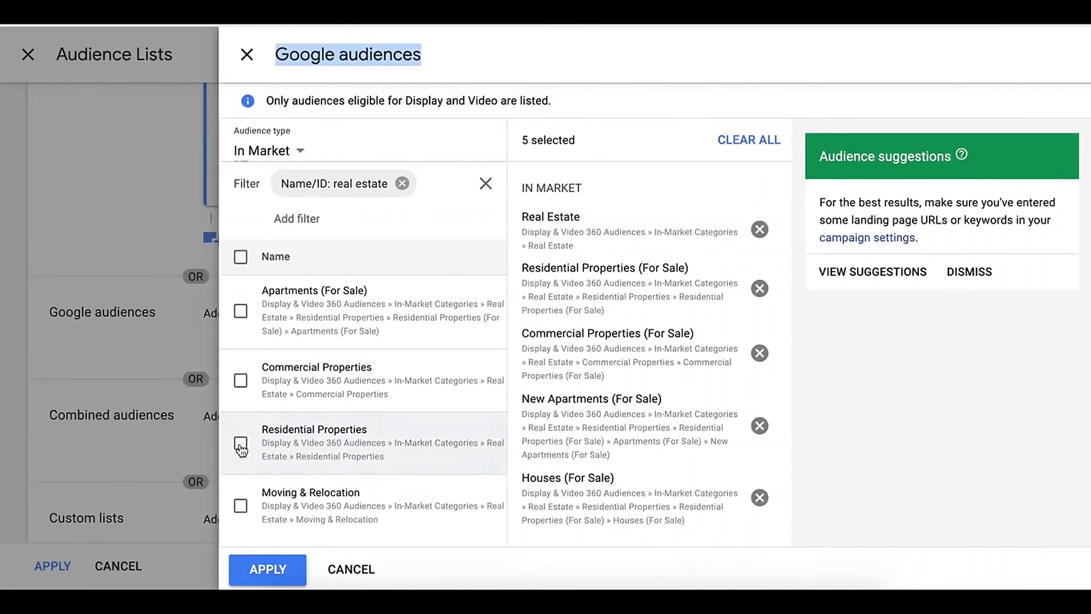
pyautogui.click(240, 448)
pyautogui.scroll(3, 355, 381)
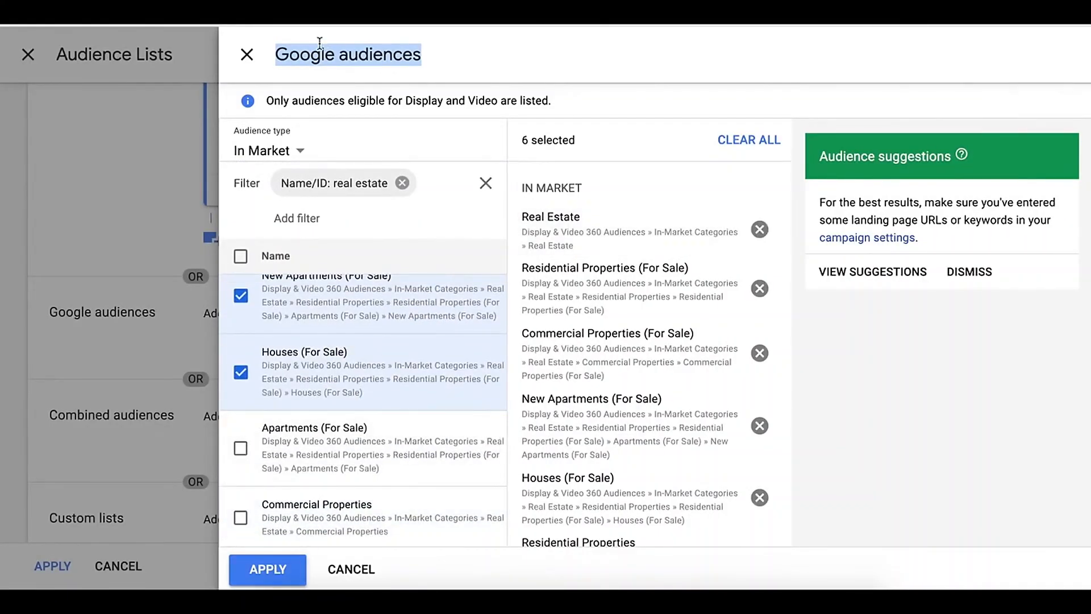
pyautogui.click(267, 569)
# Review the included third-party and Google audiences alongside the audience summary's reach, gender, age and Desktop vs. Mobile breakdowns.
pyautogui.scroll(4, 330, 295)
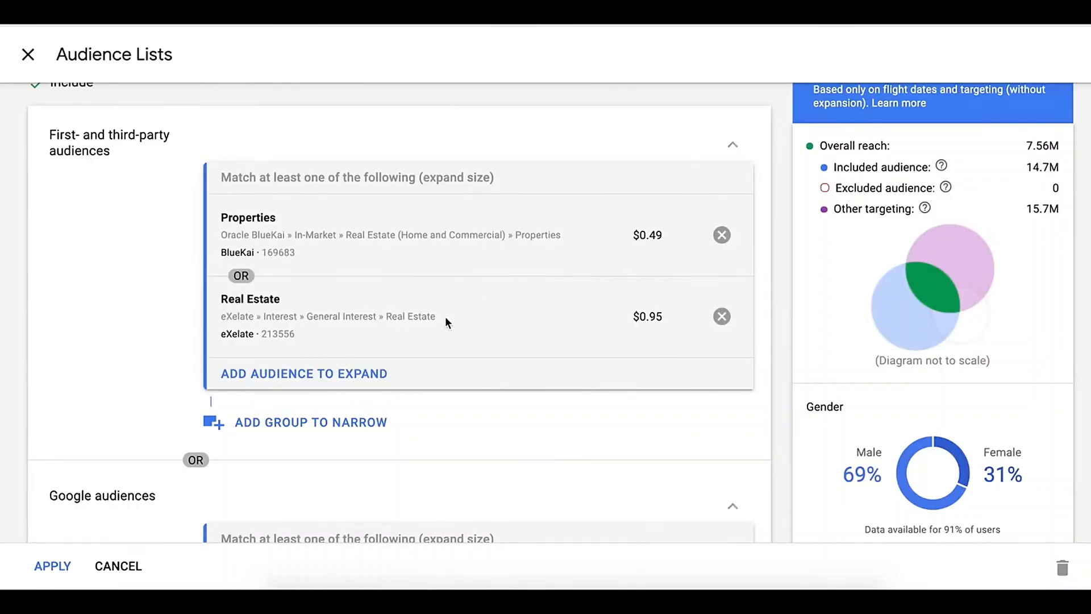
pyautogui.scroll(-3, 360, 397)
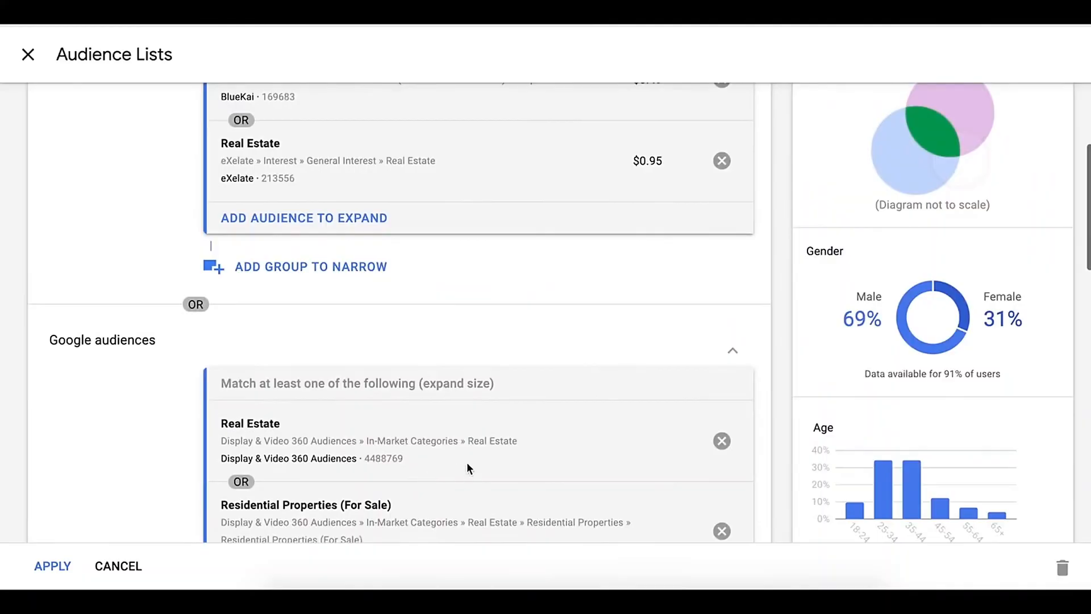
pyautogui.scroll(3, 481, 466)
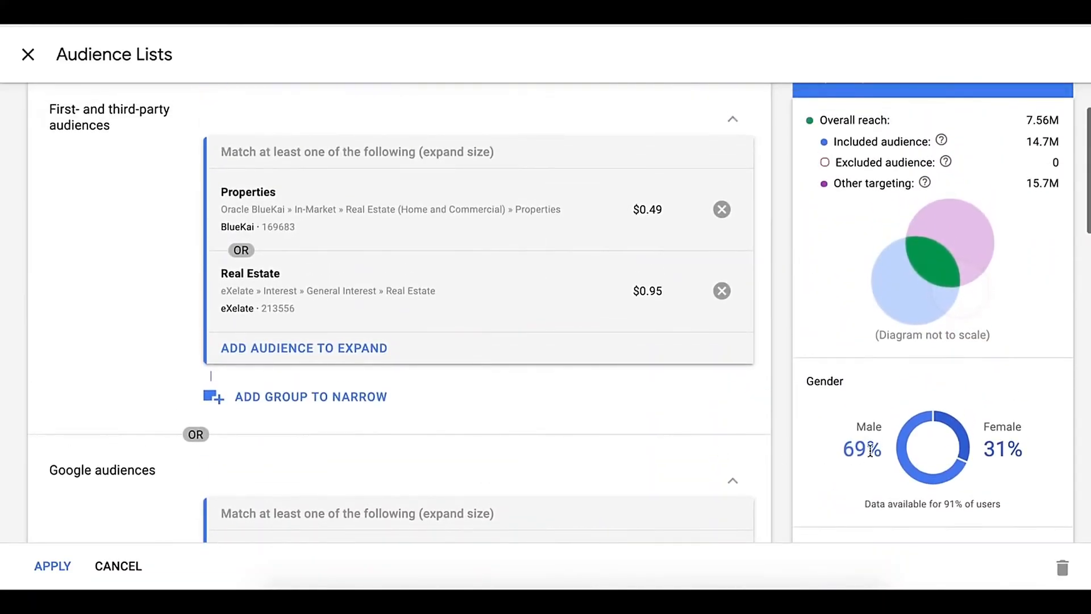
pyautogui.scroll(-2, 869, 451)
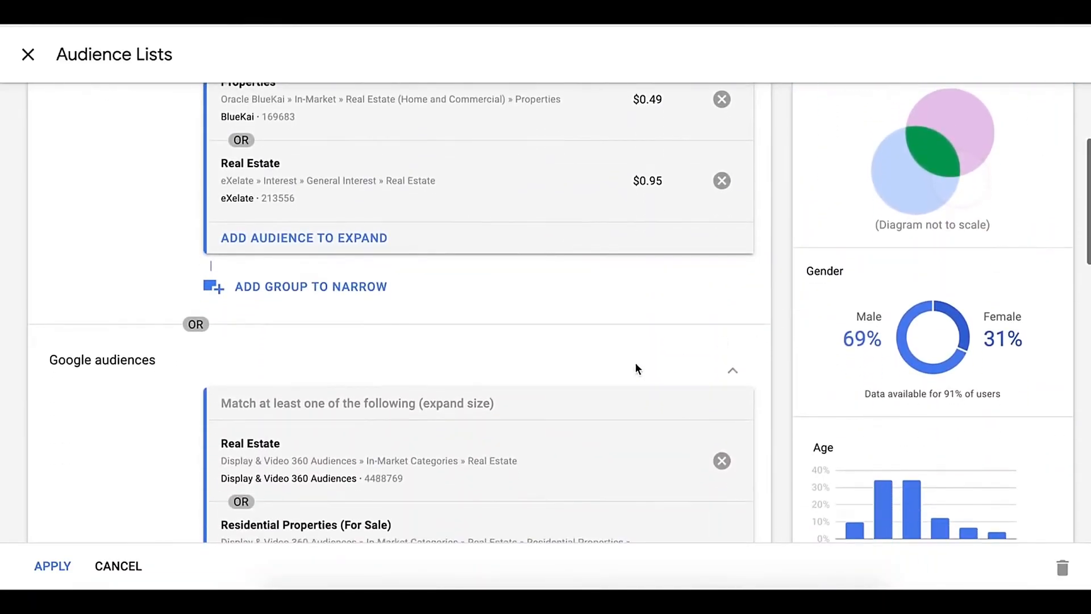
pyautogui.scroll(-1, 627, 362)
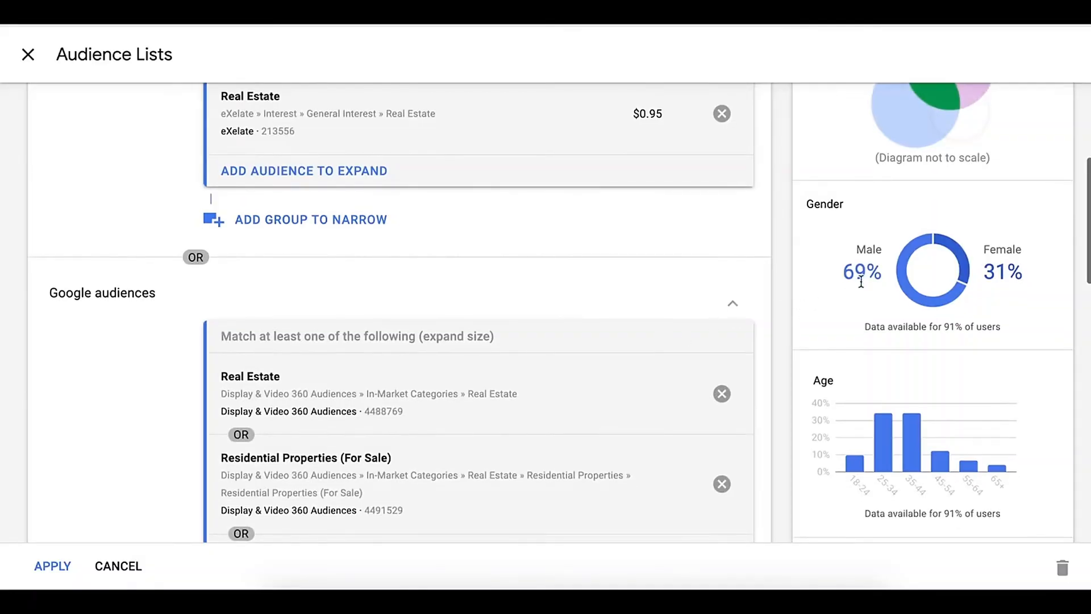
pyautogui.scroll(-2, 1015, 285)
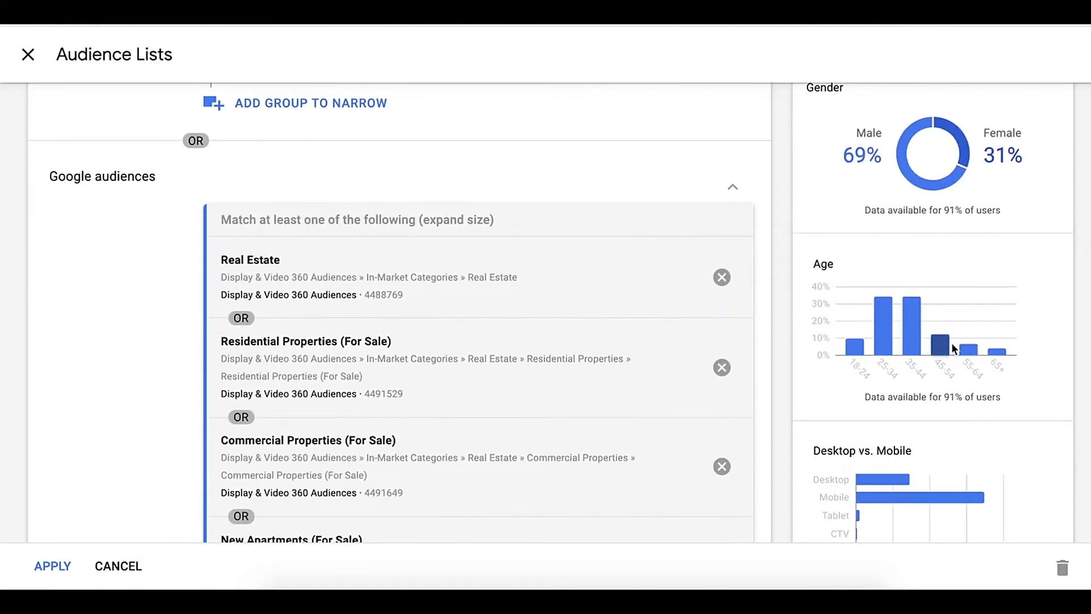
pyautogui.scroll(-2, 951, 342)
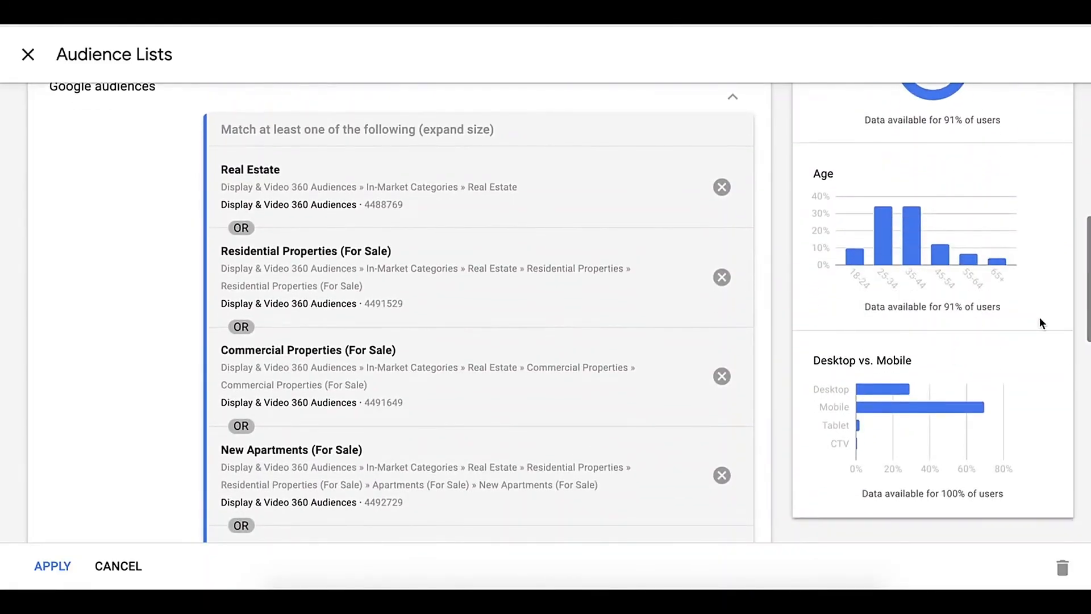
pyautogui.moveTo(908, 455)
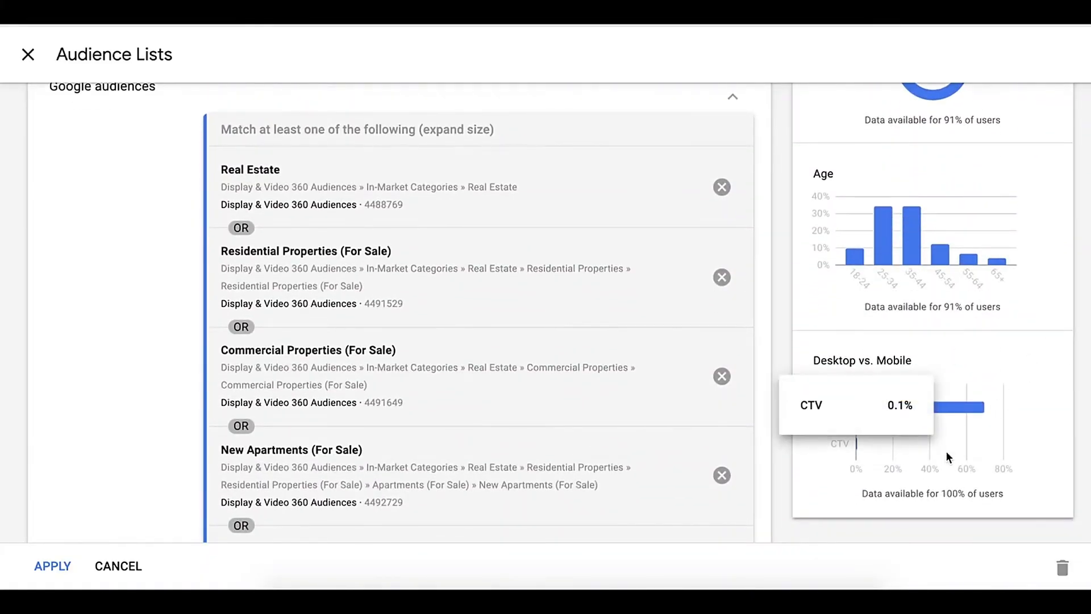
pyautogui.scroll(-1, 946, 453)
pyautogui.moveTo(953, 366)
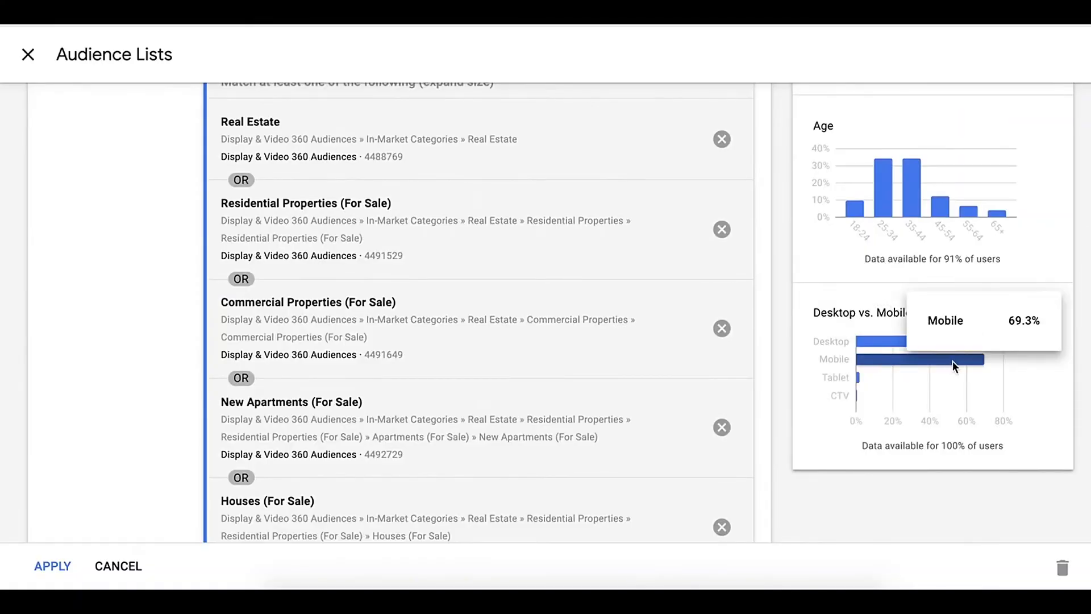
pyautogui.moveTo(982, 377)
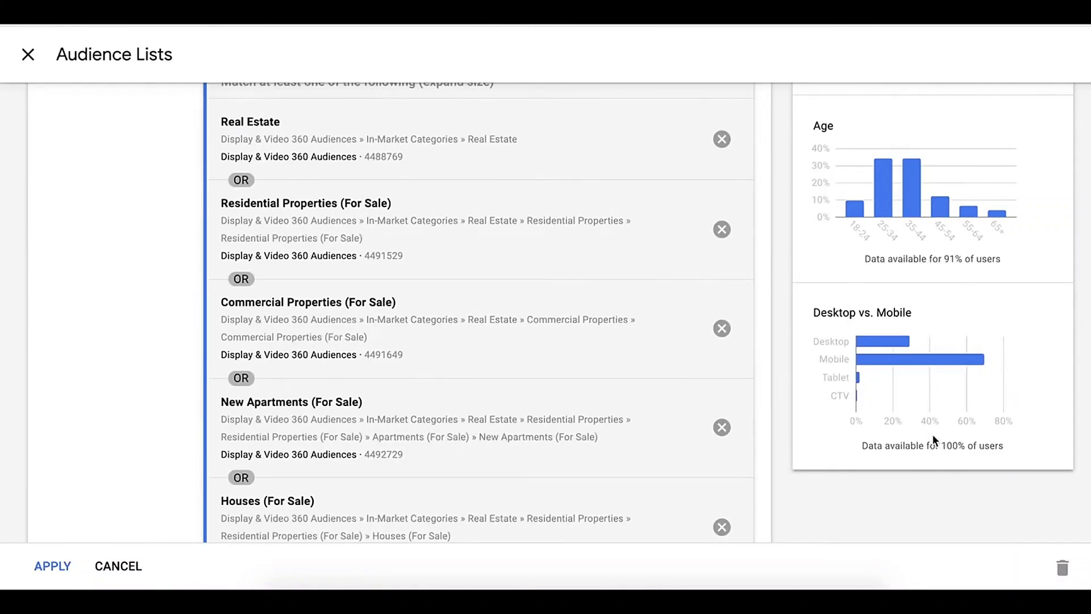
pyautogui.scroll(-2, 935, 441)
pyautogui.scroll(-5, 935, 439)
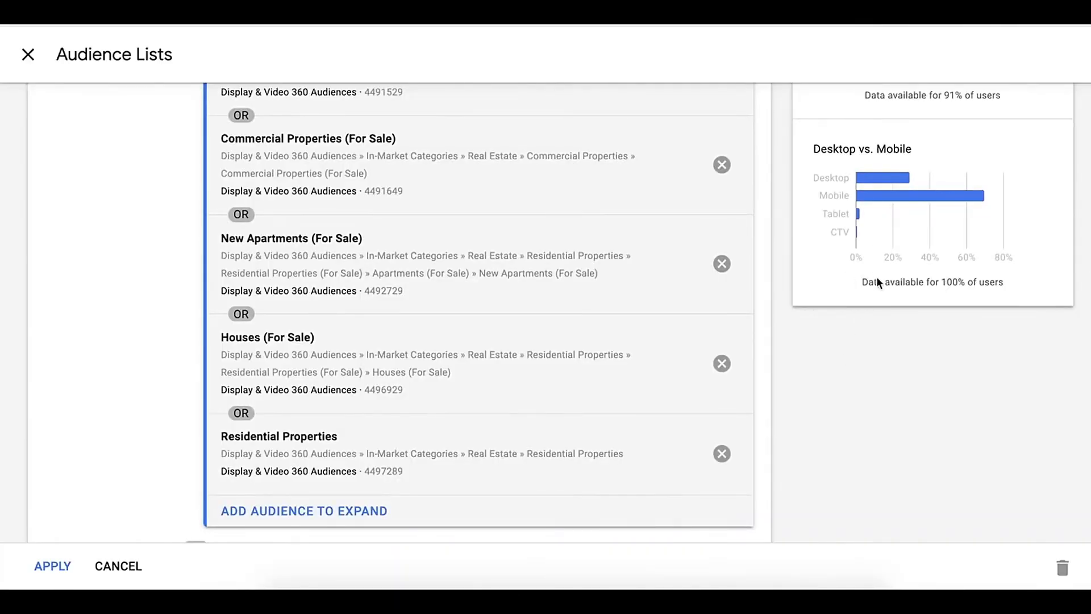
# Apply the audience lists to the line item and assign all eligible creatives to it.
pyautogui.scroll(5, 708, 285)
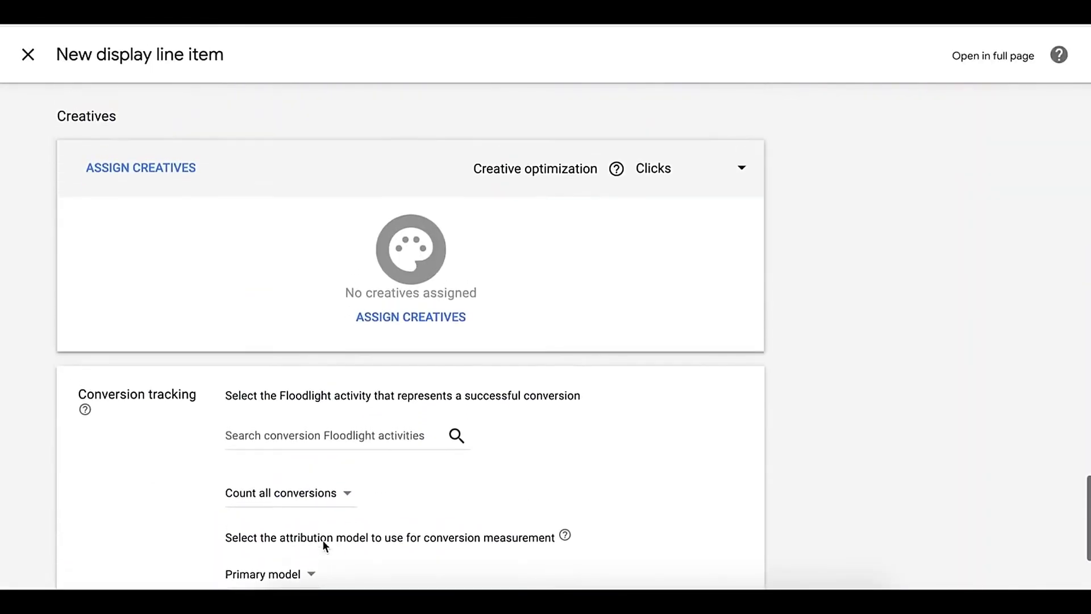
pyautogui.click(400, 319)
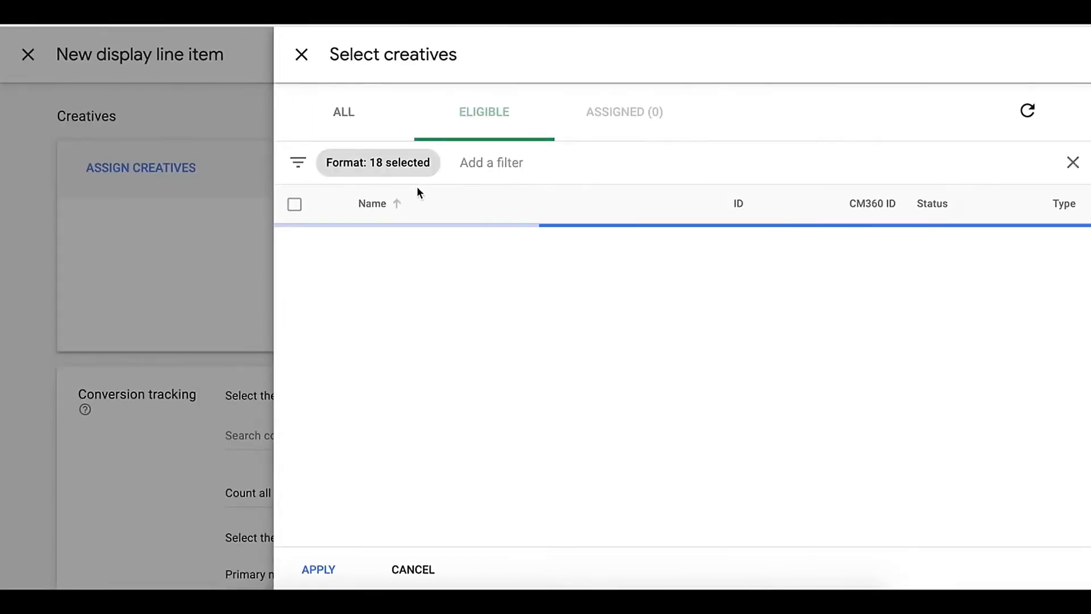
pyautogui.click(294, 203)
pyautogui.click(314, 570)
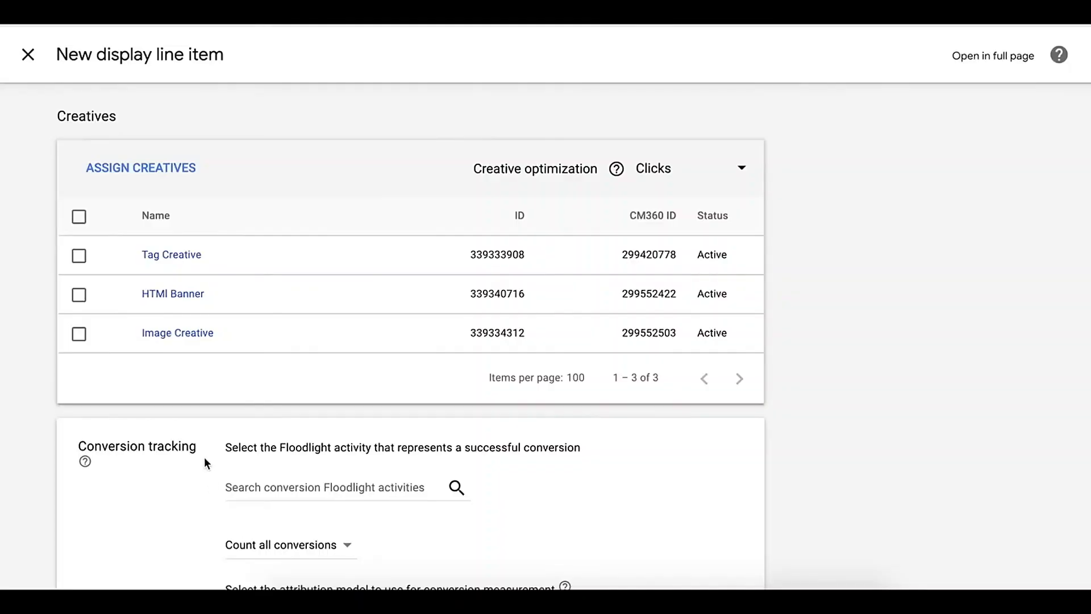
# Add the Test - Form Submission Floodlight activity to the line item's conversion tracking.
pyautogui.scroll(-1, 204, 457)
pyautogui.click(313, 357)
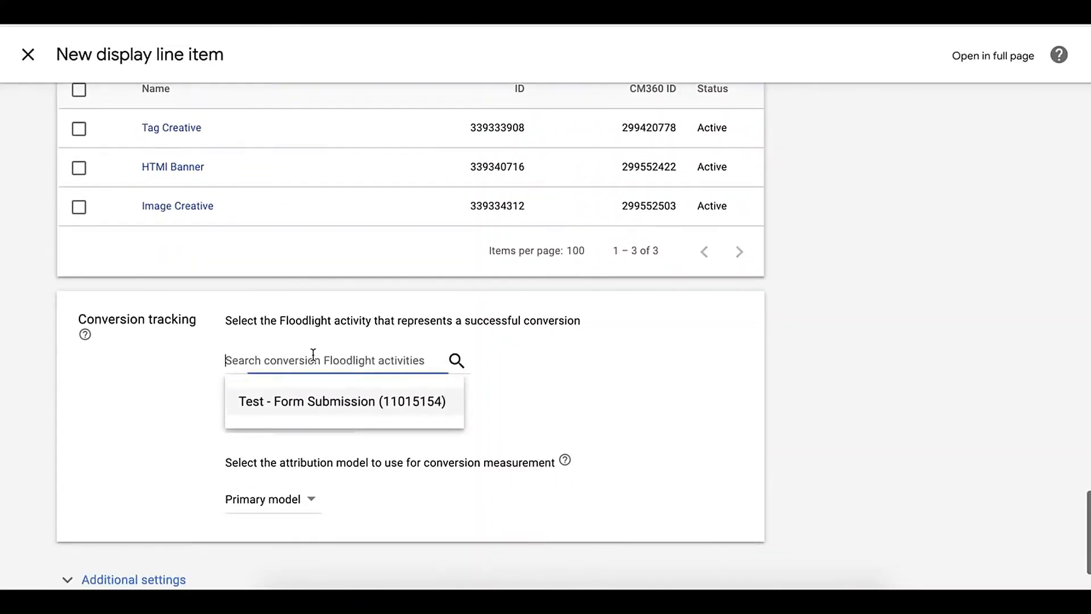
pyautogui.click(307, 404)
pyautogui.scroll(-1, 308, 405)
pyautogui.scroll(-2, 307, 405)
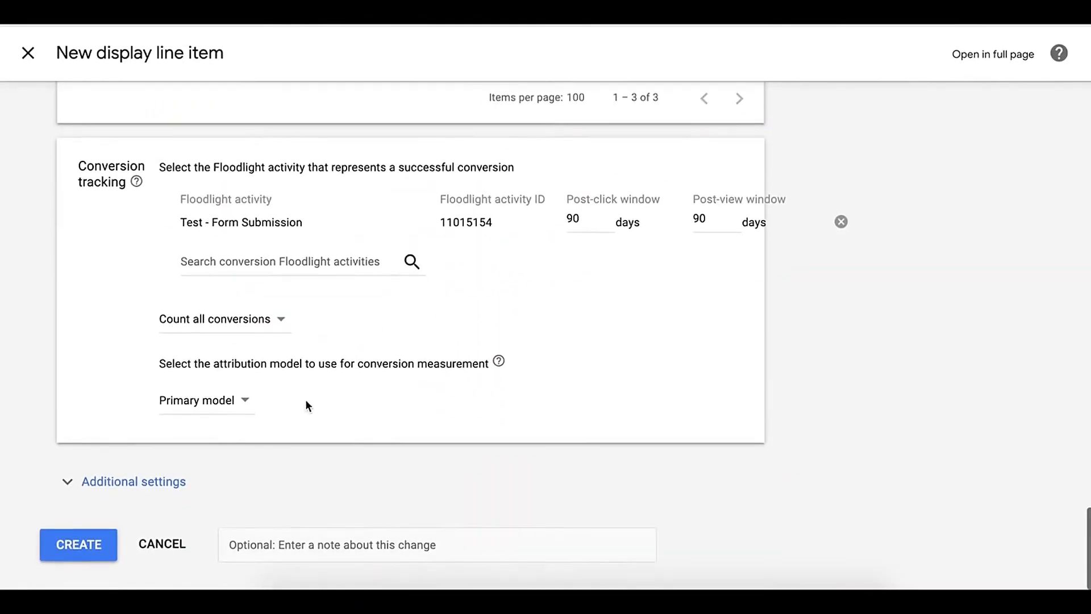
# Set the Floodlight activity's post-click window to 7 days and post-view window to 30 days, and create the line item.
pyautogui.click(591, 222)
pyautogui.press('BackSpace')
pyautogui.press('BackSpace')
pyautogui.write('7')
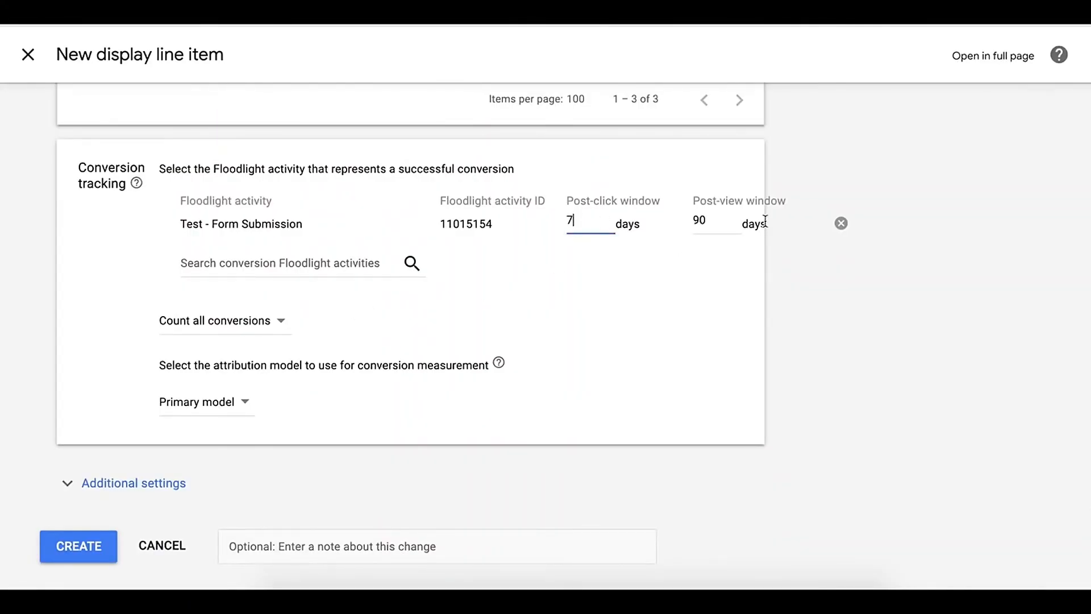
pyautogui.click(725, 222)
pyautogui.press('BackSpace')
pyautogui.press('BackSpace')
pyautogui.write('30')
pyautogui.click(93, 406)
pyautogui.click(79, 549)
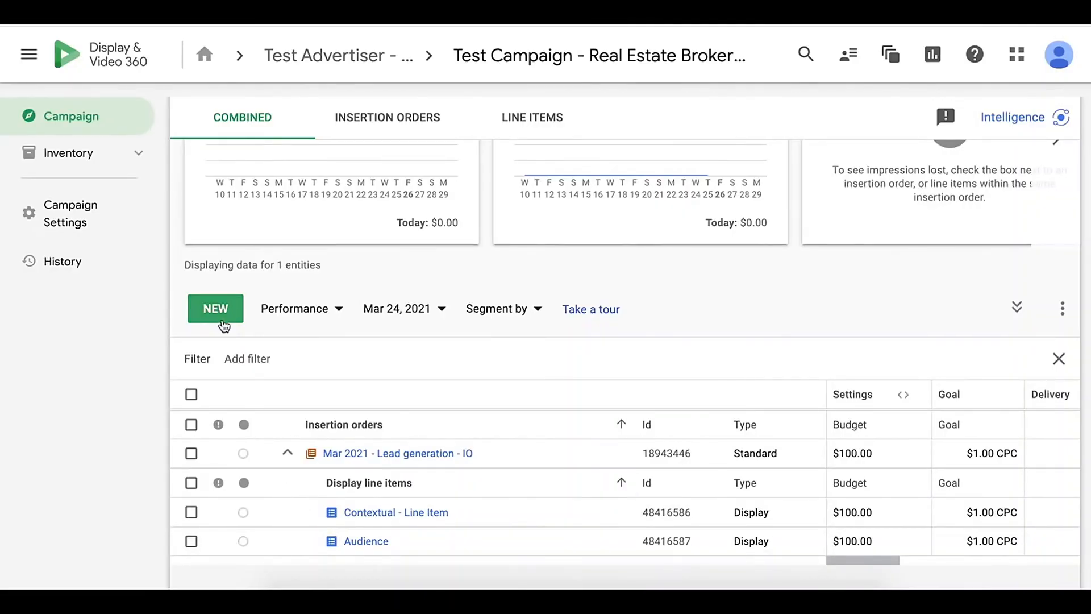
# Start a new display line item under the Mar 2021 - Lead generation - IO insertion order and name it Custom Audiences.
pyautogui.click(218, 312)
pyautogui.click(251, 336)
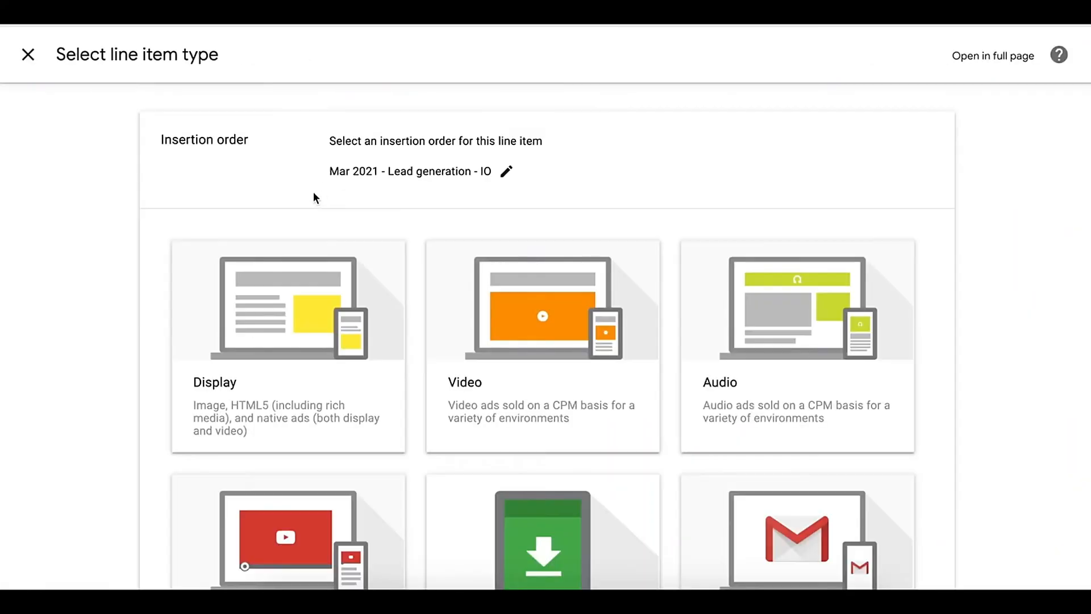
pyautogui.click(317, 291)
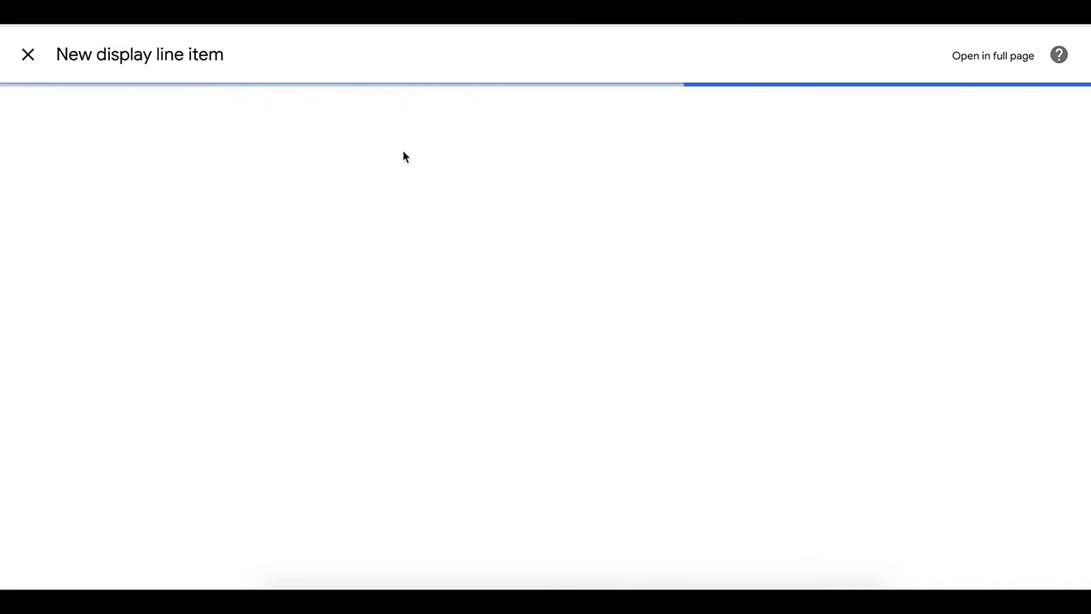
pyautogui.click(371, 139)
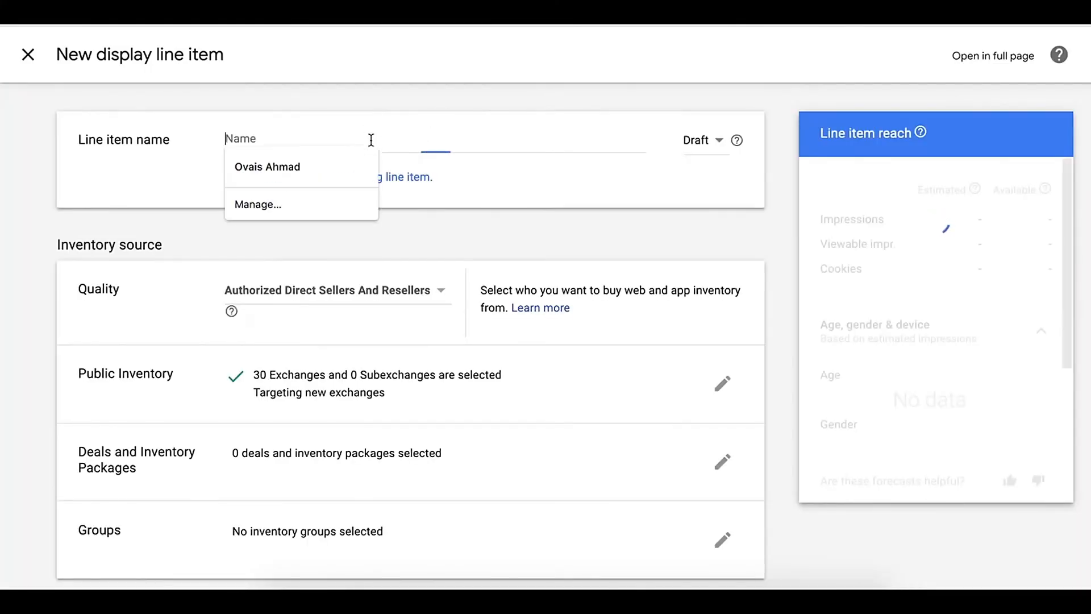
pyautogui.write('Custom Audiences')
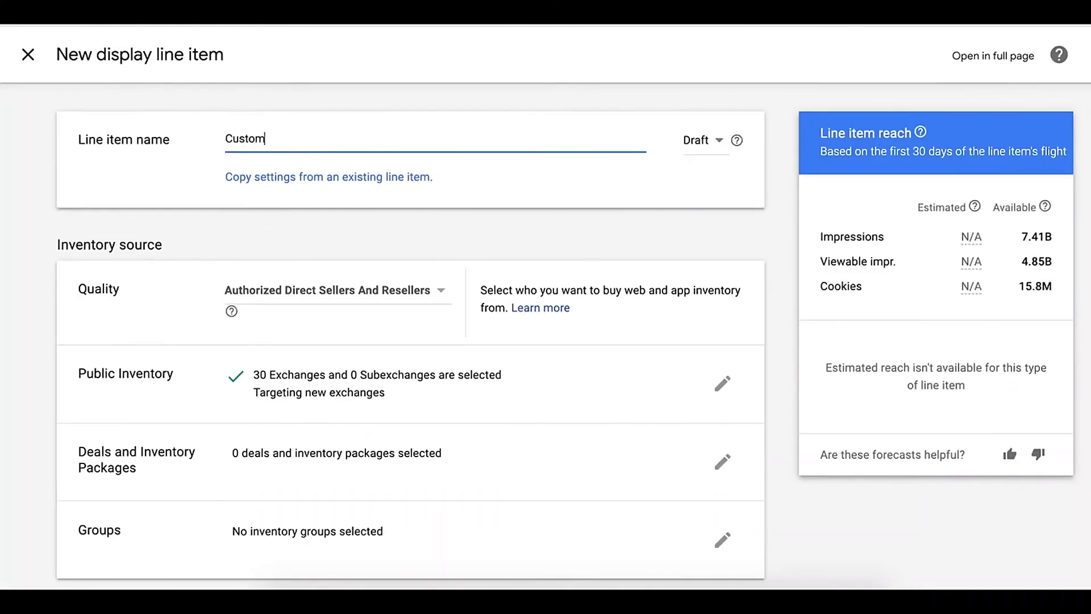
pyautogui.click(504, 230)
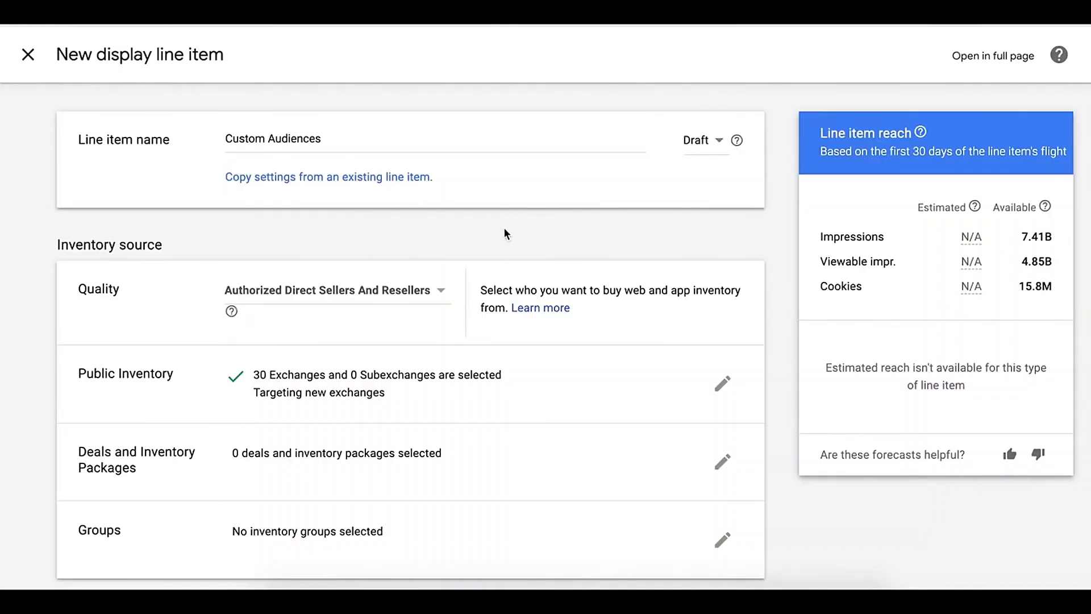
# Add Audience Lists targeting and start a new Custom Intent list named "People who are interested in Real Estate".
pyautogui.scroll(-1, 399, 318)
pyautogui.scroll(-1, 400, 318)
pyautogui.scroll(2, 399, 312)
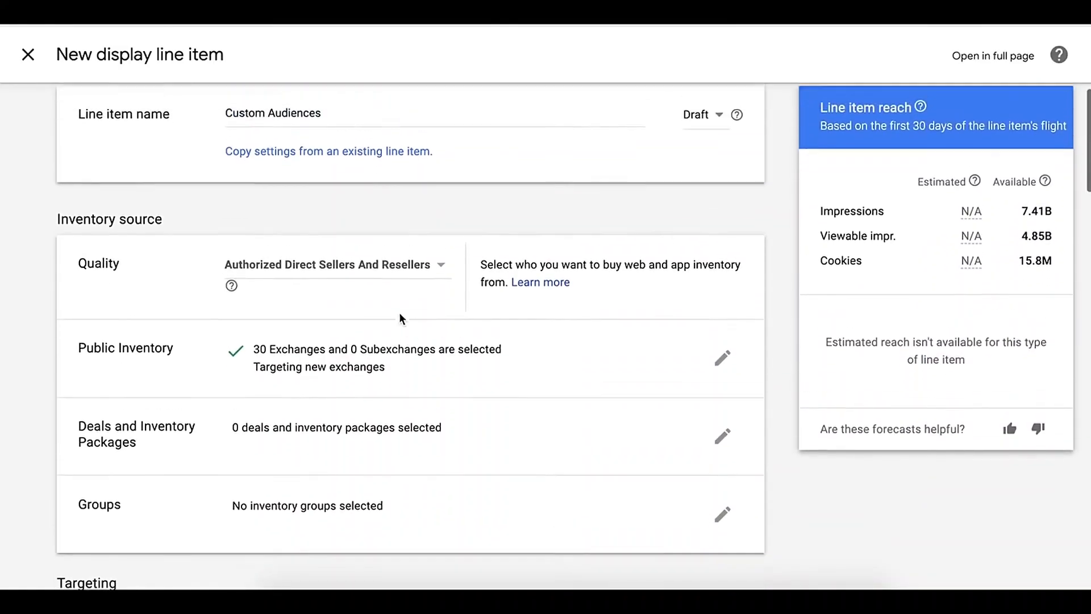
pyautogui.scroll(-15, 399, 312)
pyautogui.scroll(-1, 399, 318)
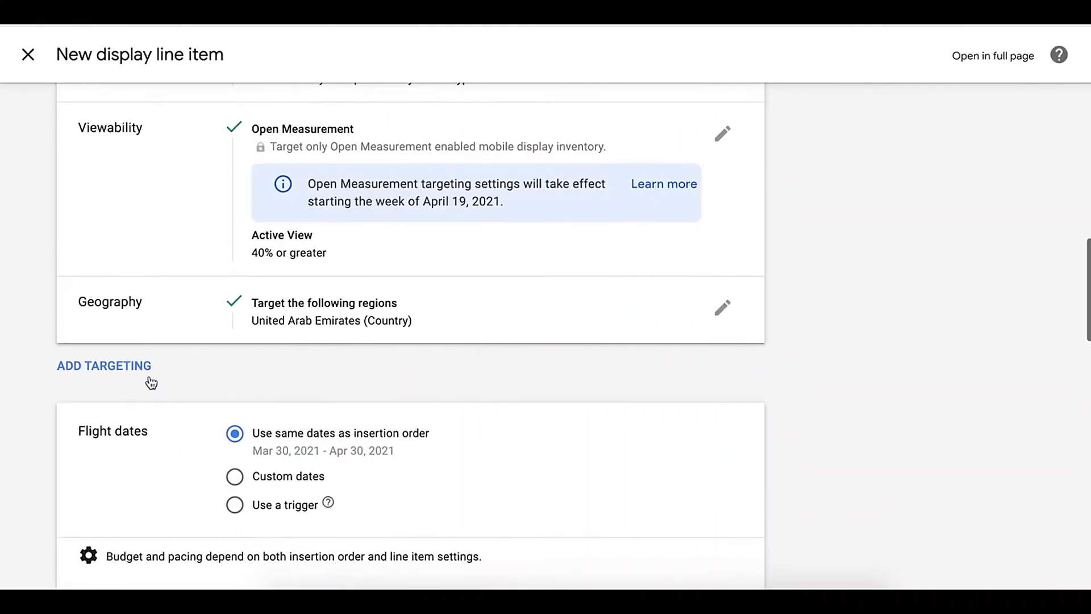
pyautogui.click(131, 370)
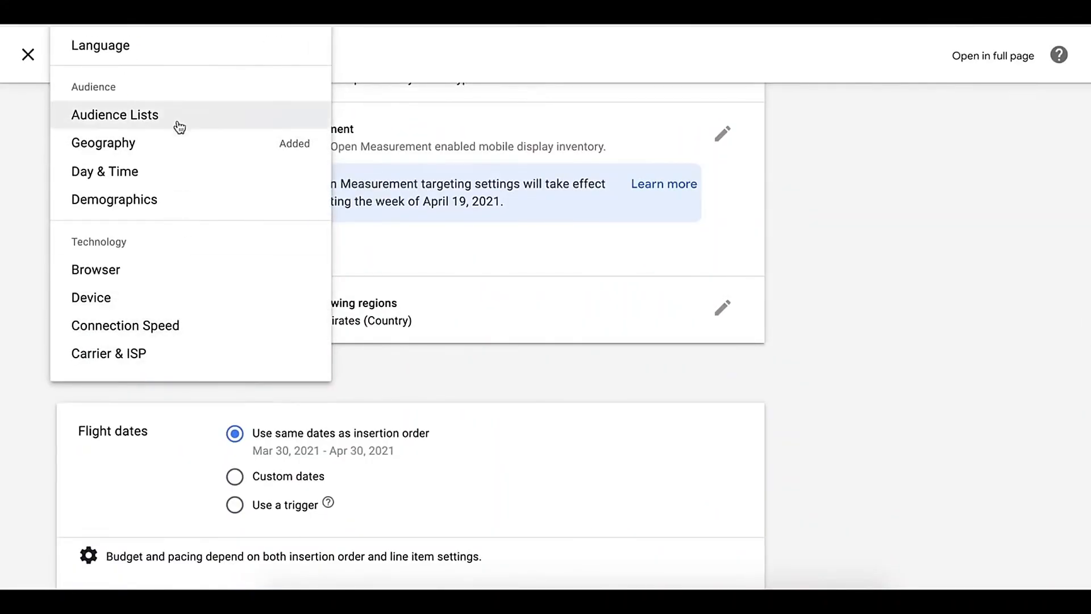
pyautogui.click(146, 114)
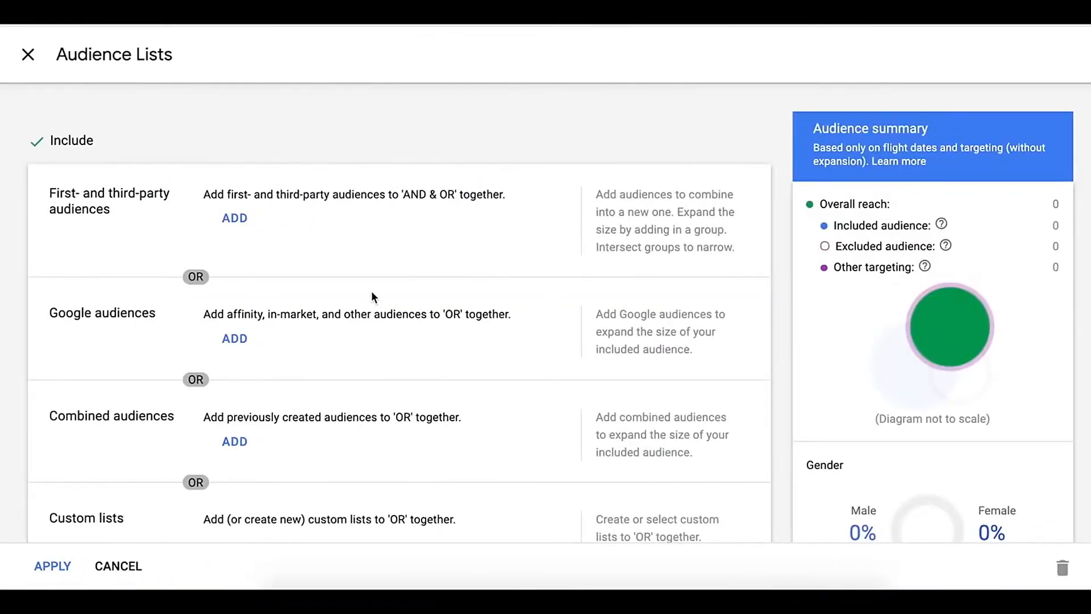
pyautogui.scroll(-2, 371, 292)
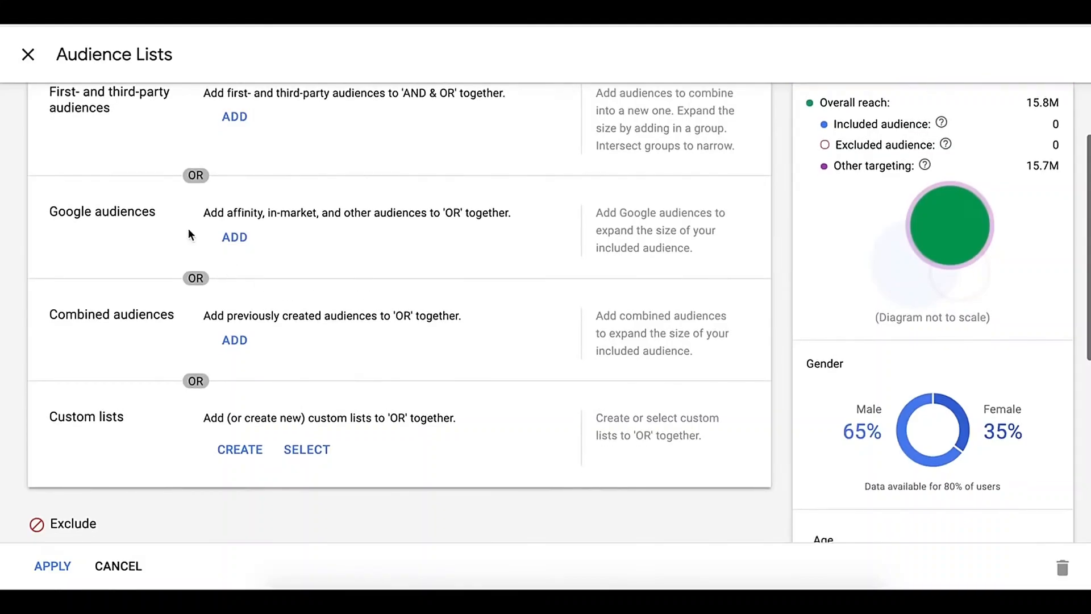
pyautogui.click(240, 450)
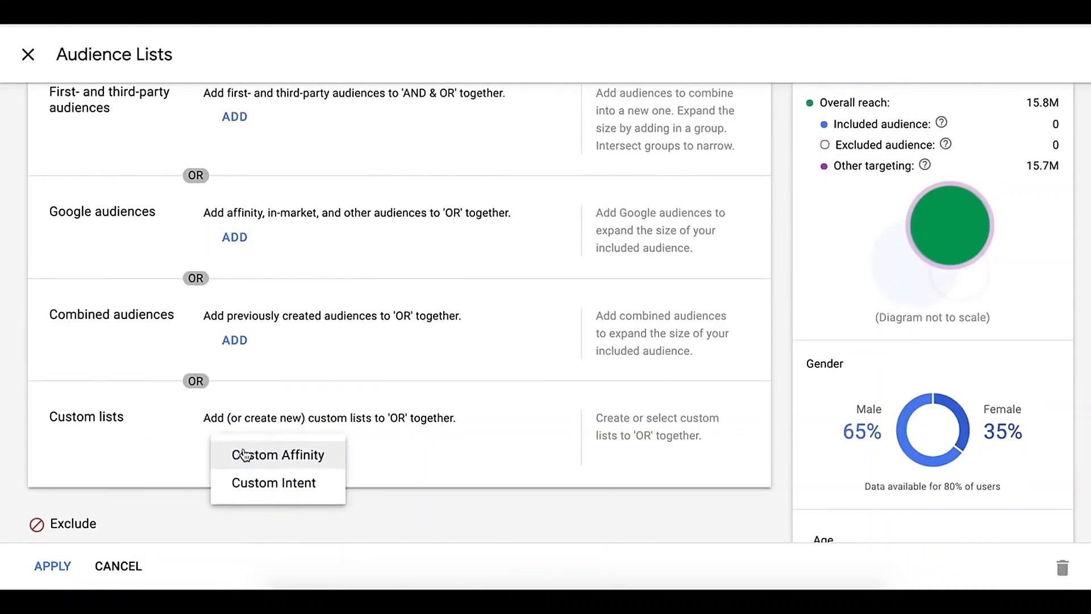
pyautogui.click(289, 483)
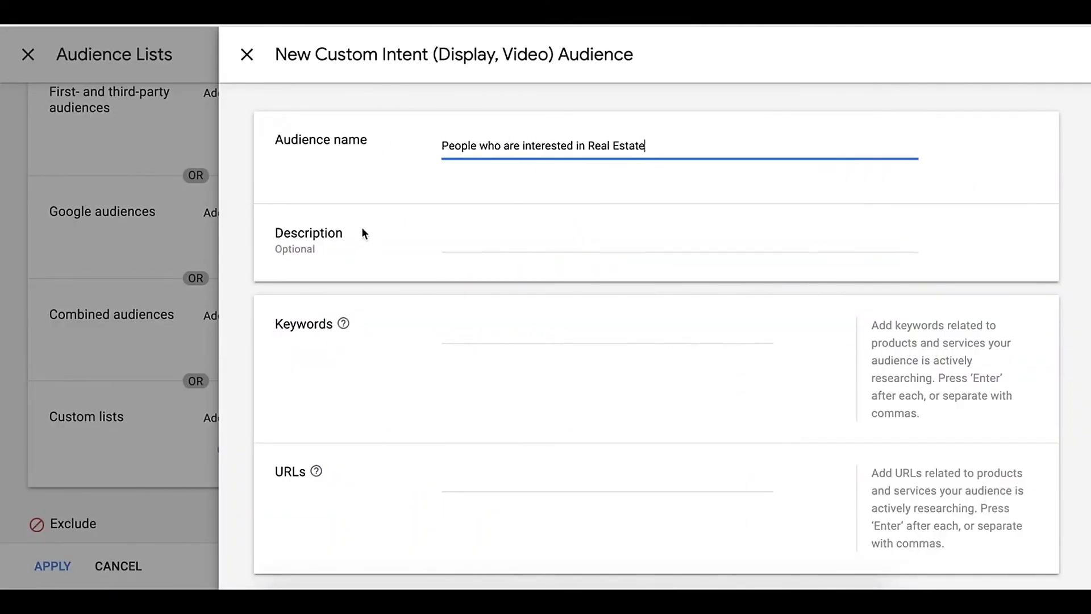
# Enter the description "Search keywords related to Real Estate and Competitor URLs visited" and add the keywords "house for sale" and "villa for sale".
pyautogui.click(587, 243)
pyautogui.write('Search keywords related to Real Estate and Competitor URLs visited')
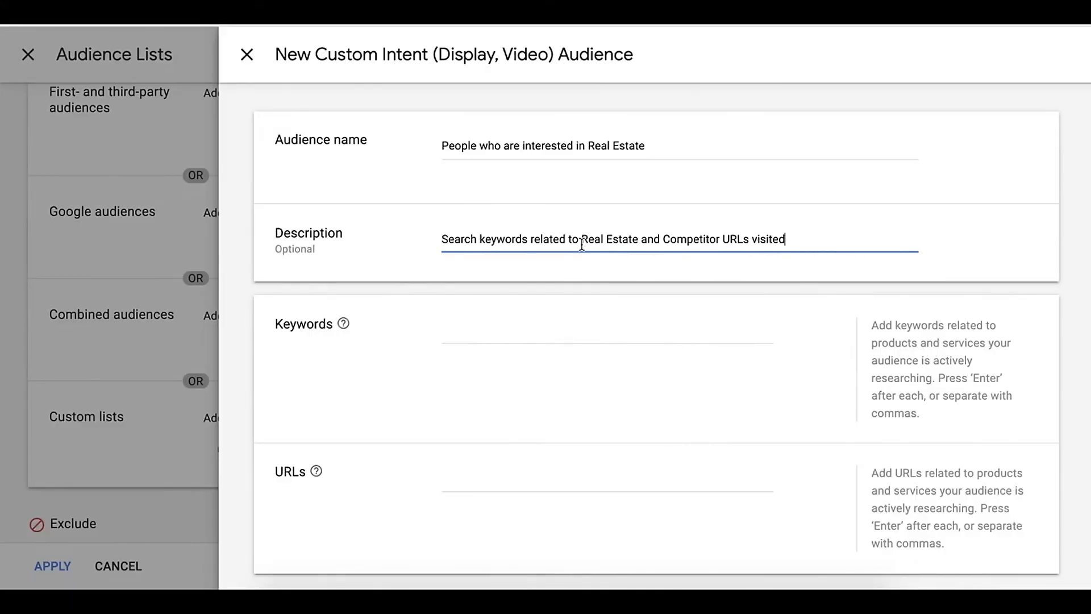
pyautogui.click(534, 332)
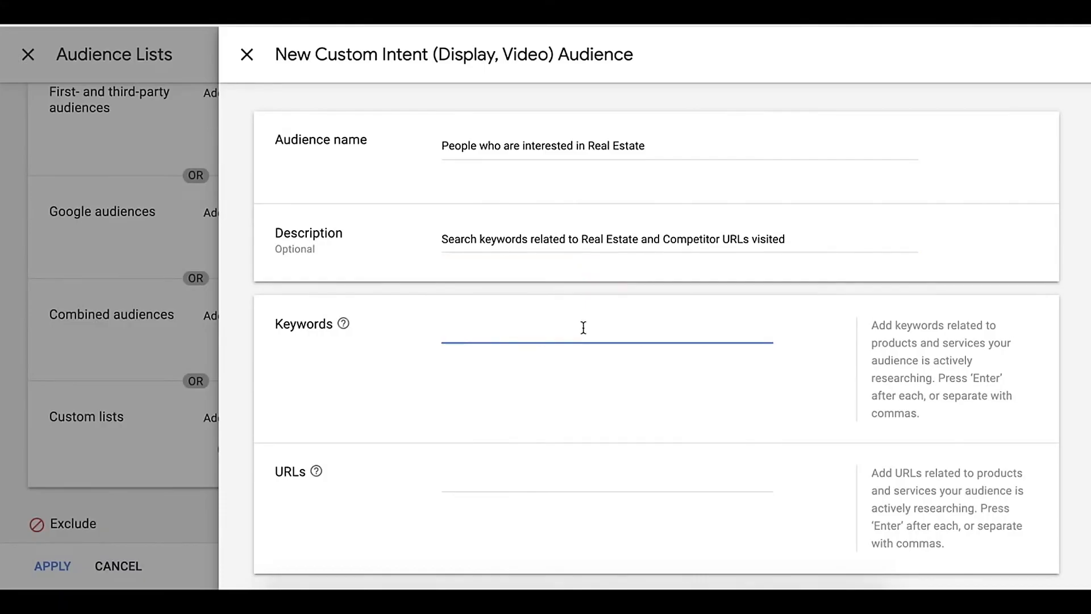
pyautogui.write('house for sale')
pyautogui.press('Return')
pyautogui.write('v')
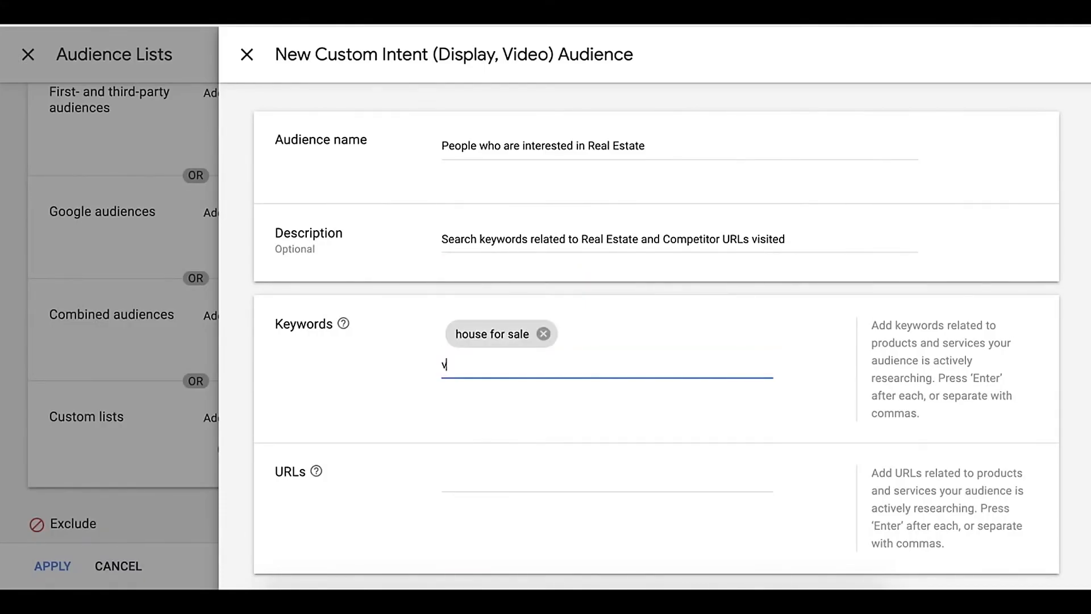
pyautogui.write('illa for sale')
pyautogui.press('Return')
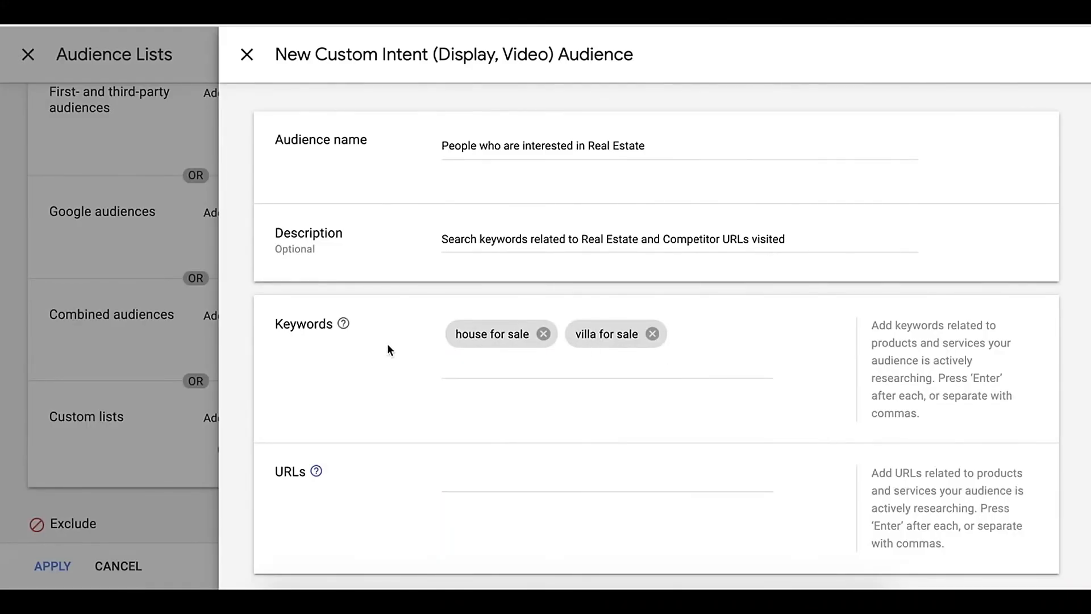
# Search Google in a new browser tab for "appartments for sale" to find competitor websites.
pyautogui.moveTo(955, 550)
pyautogui.click(536, 482)
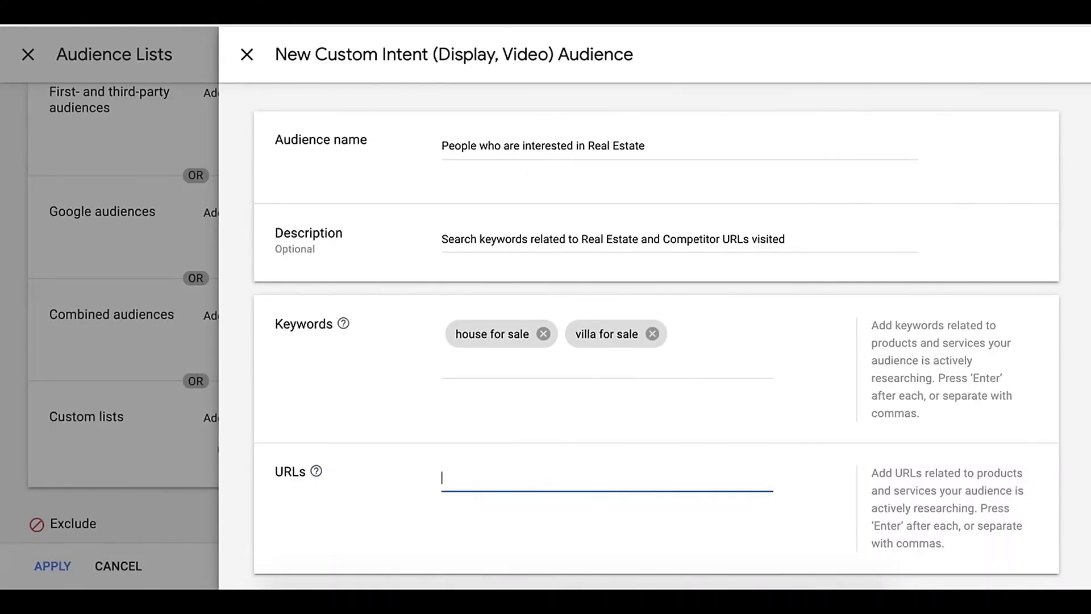
pyautogui.press('super+t')
pyautogui.write('google')
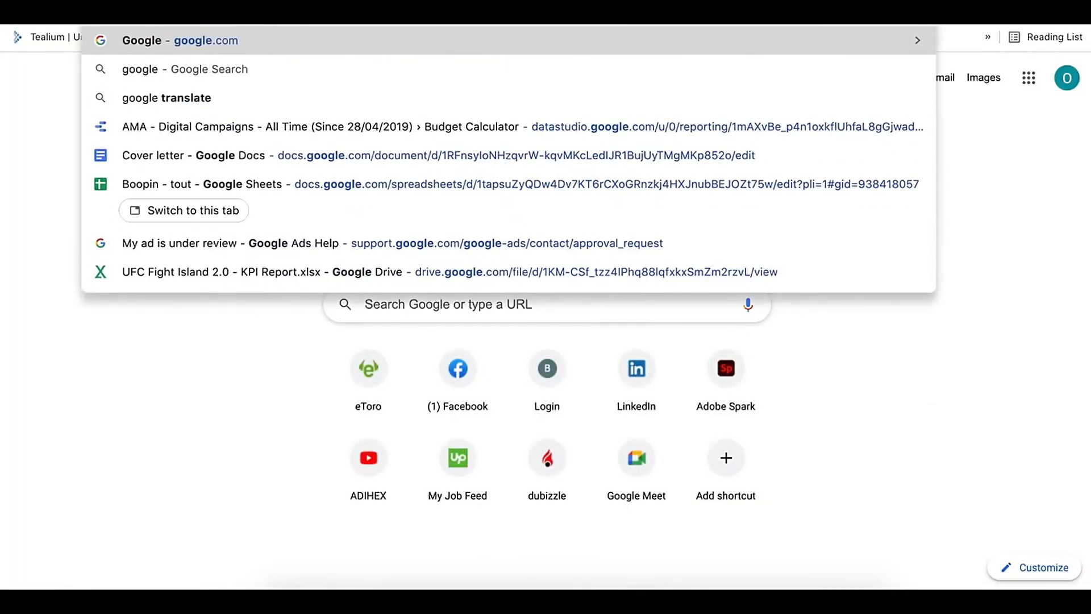
pyautogui.press('Return')
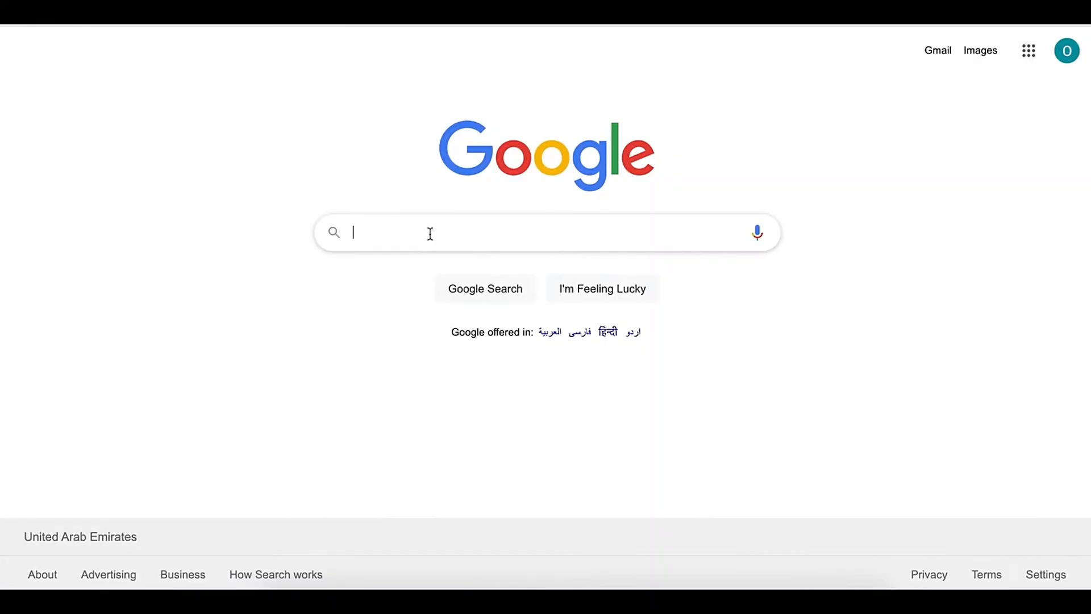
pyautogui.write('appart')
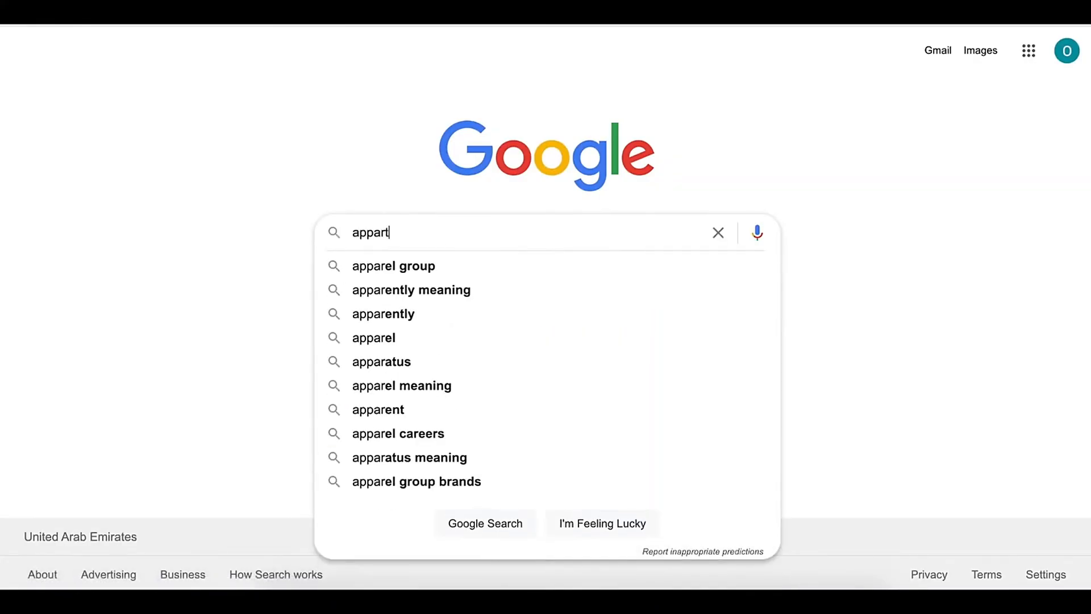
pyautogui.write('ments for sale')
pyautogui.press('Return')
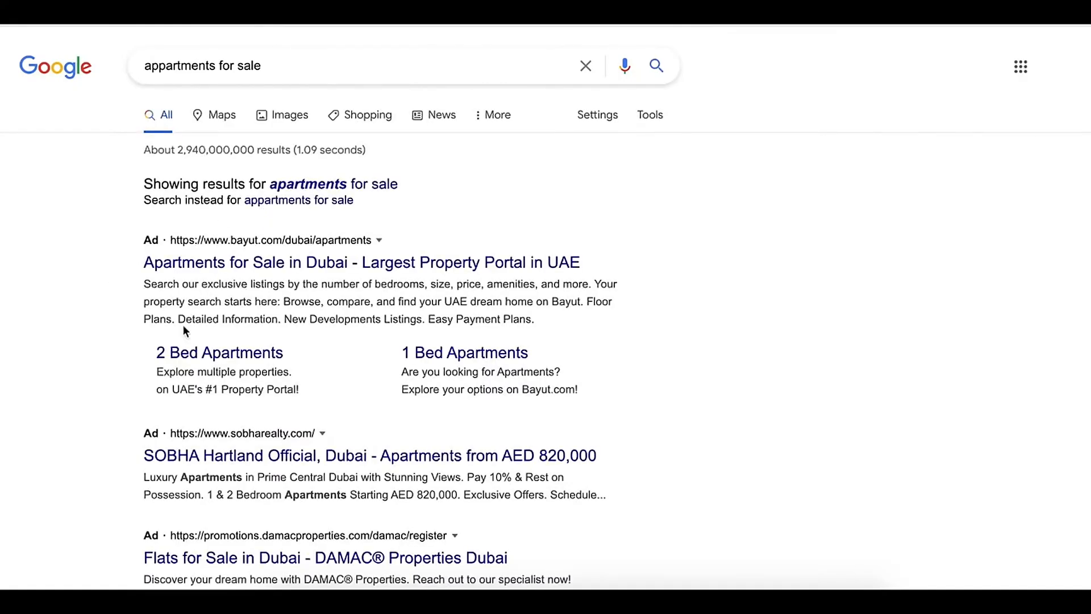
# Examine the sponsored search results for competitors and open the Bayut apartments ad to get its site address.
pyautogui.scroll(-2, 188, 322)
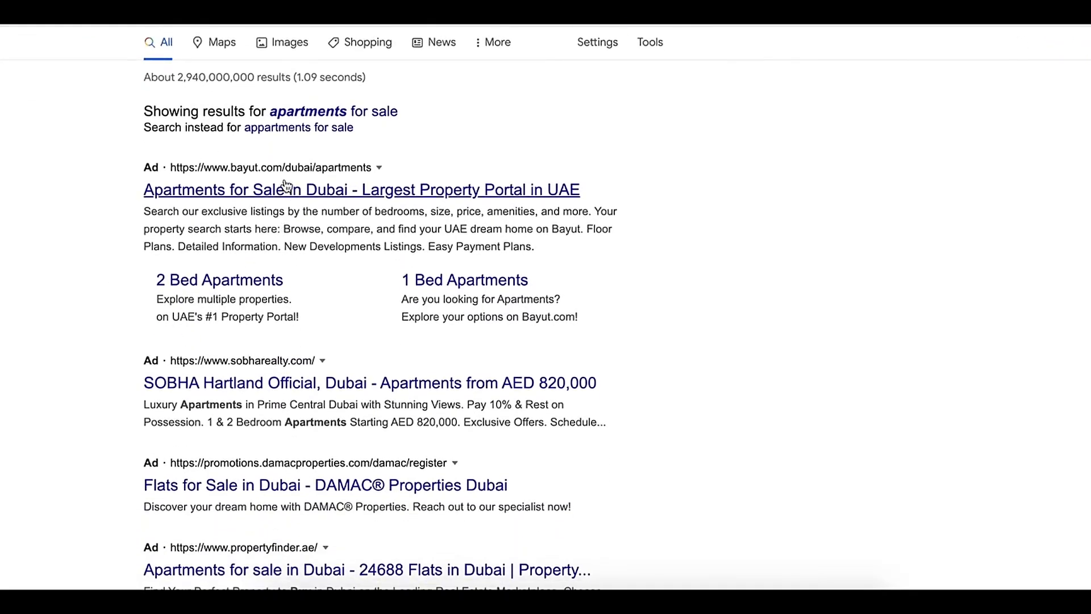
pyautogui.scroll(2, 295, 337)
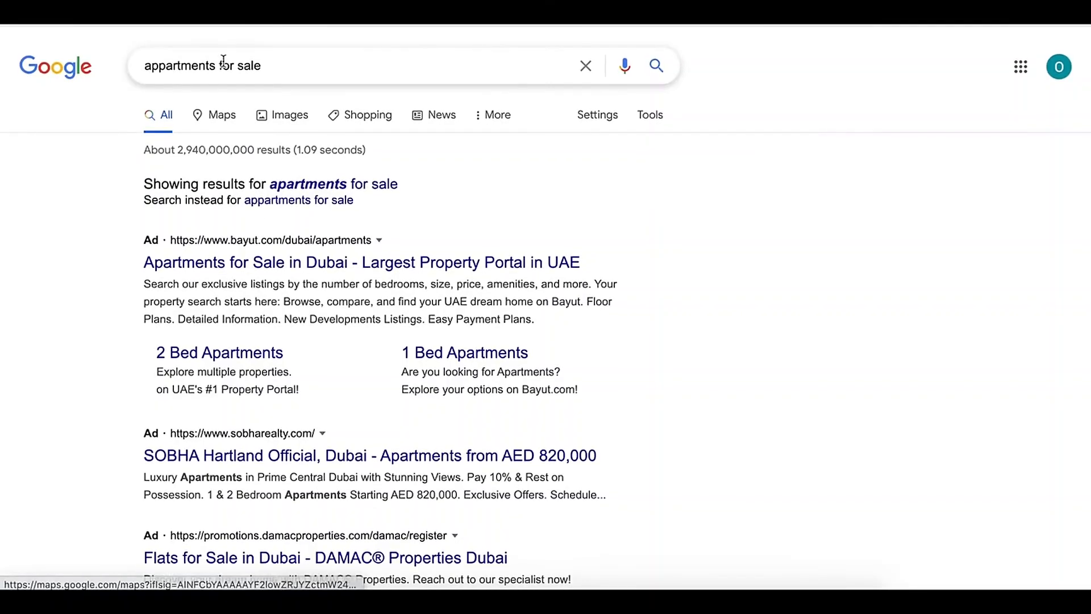
pyautogui.click(272, 66)
pyautogui.click(54, 174)
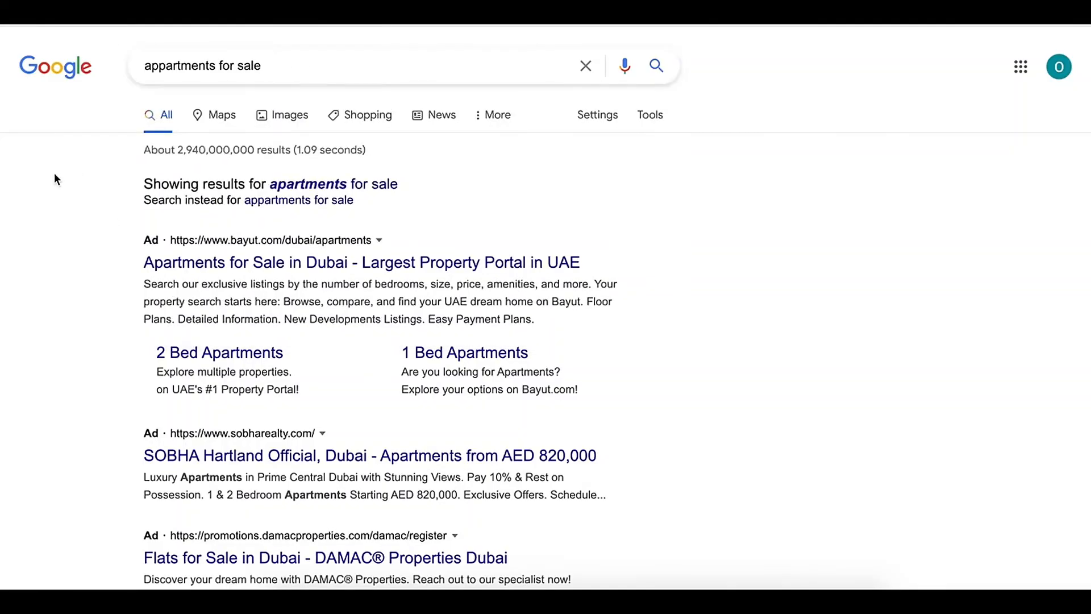
pyautogui.scroll(-1, 309, 333)
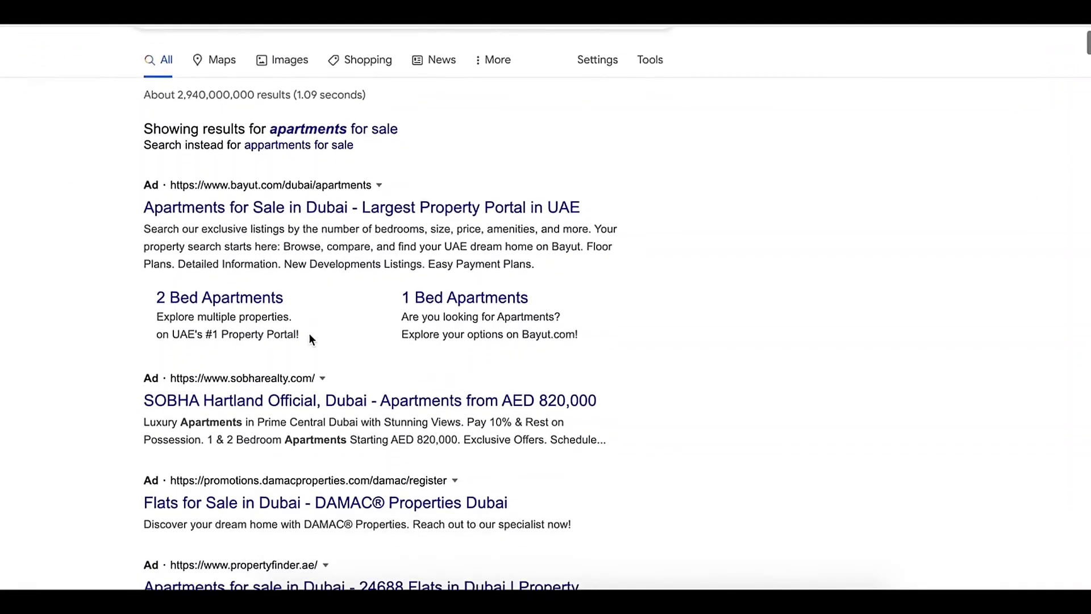
pyautogui.scroll(1, 308, 336)
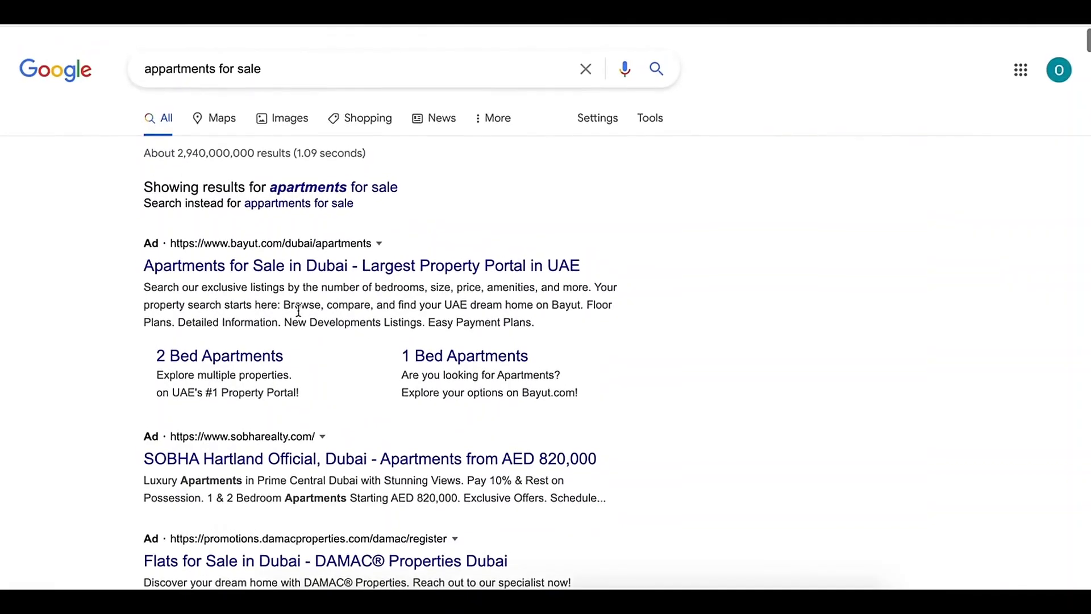
pyautogui.click(288, 265)
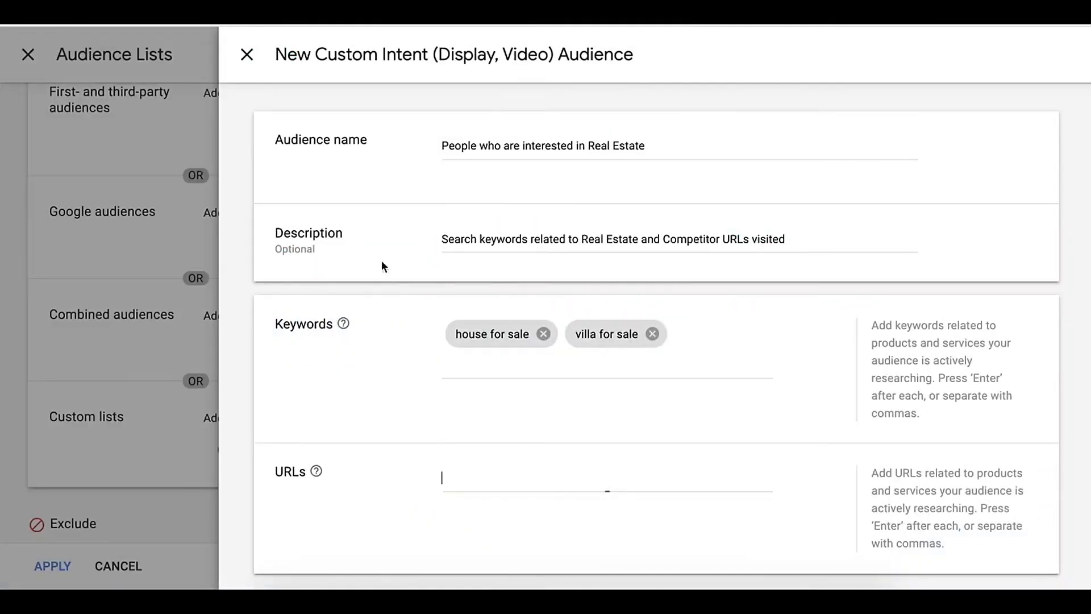
pyautogui.click(449, 475)
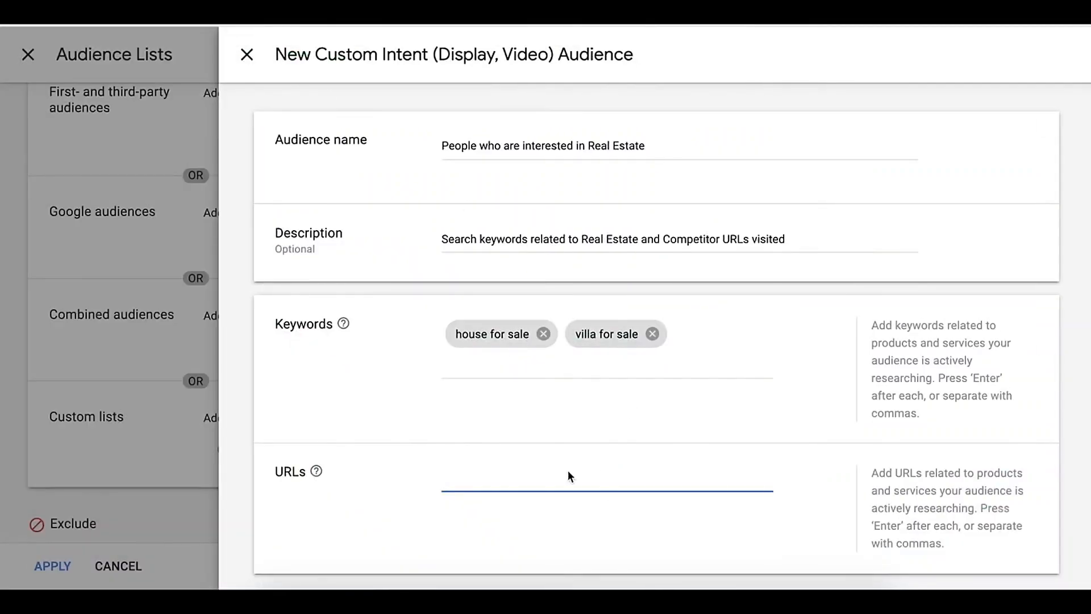
pyautogui.write('https://www.bayut.com/')
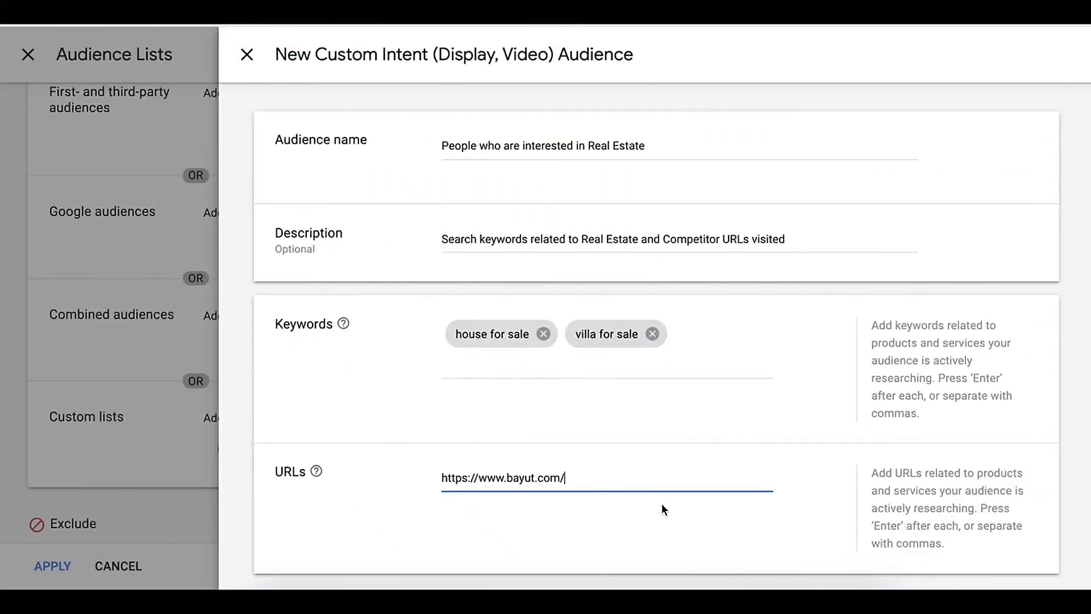
pyautogui.press('Return')
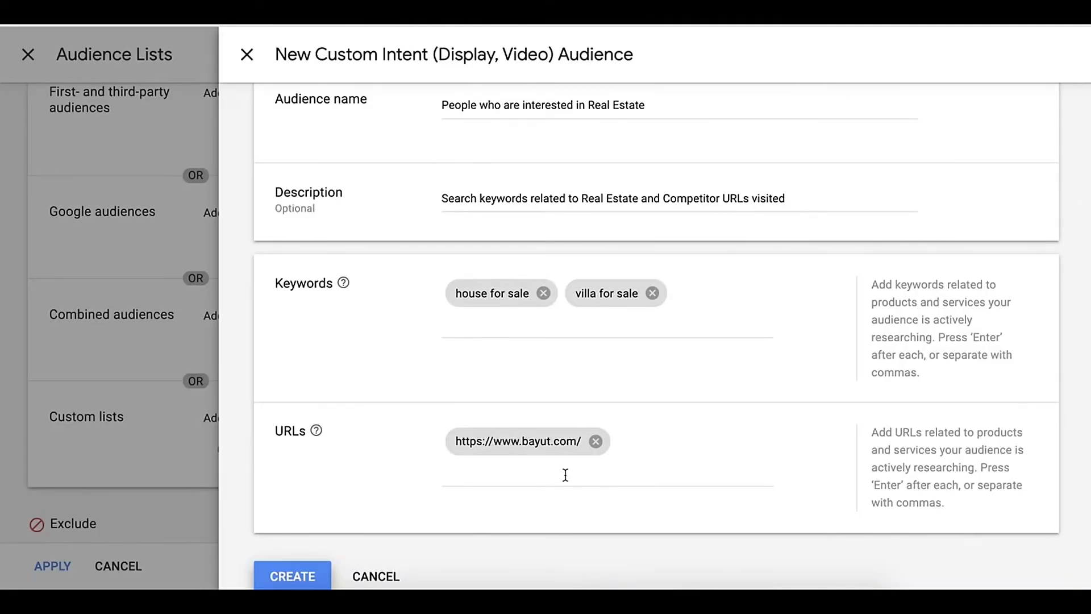
pyautogui.scroll(1, 565, 475)
pyautogui.scroll(-1, 566, 474)
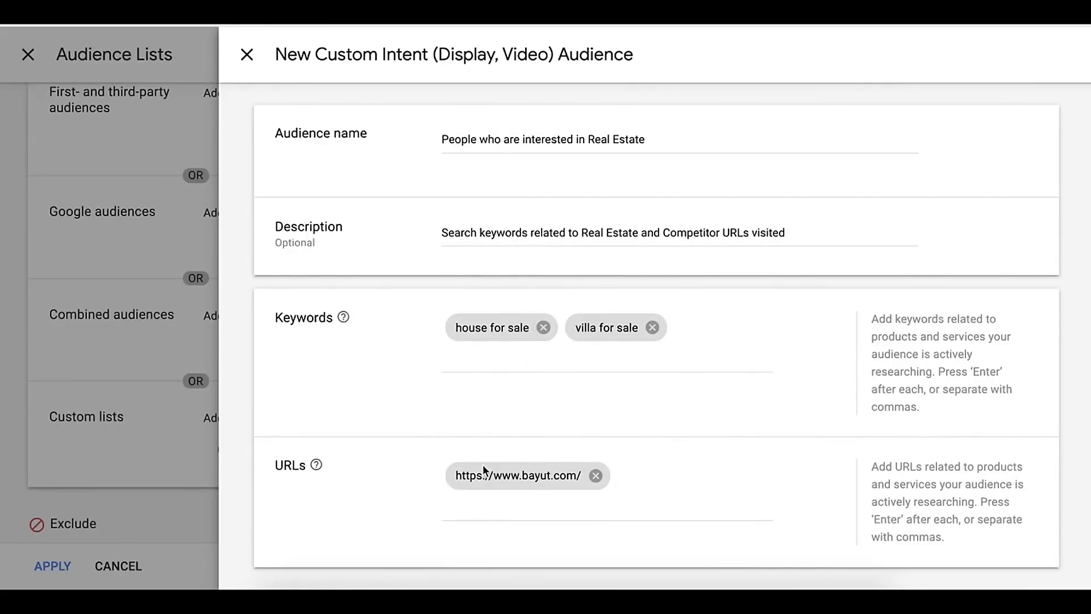
pyautogui.click(533, 524)
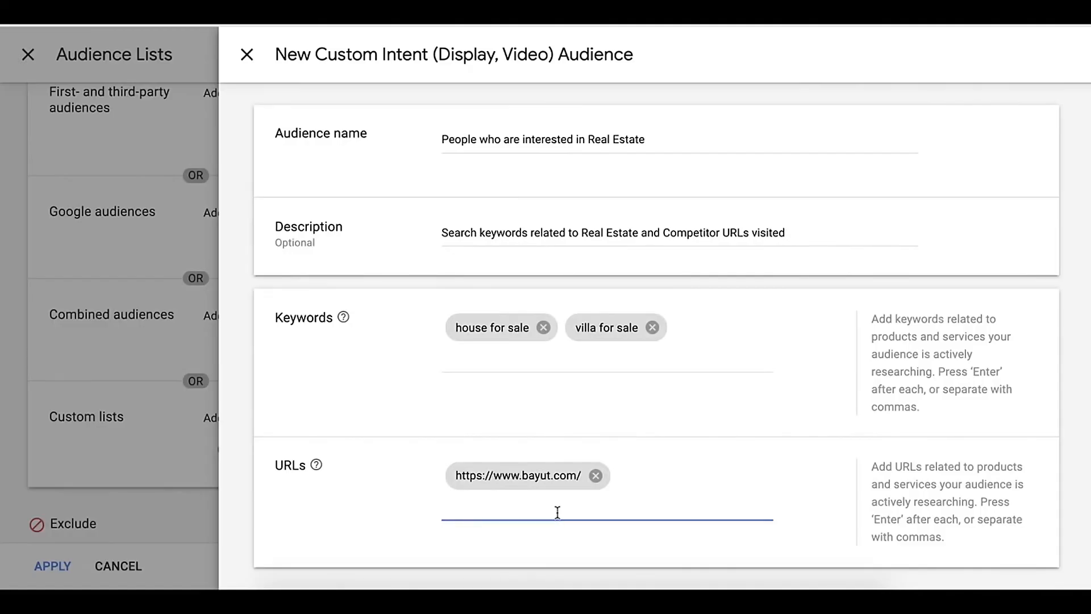
pyautogui.scroll(-1, 532, 524)
pyautogui.scroll(1, 534, 587)
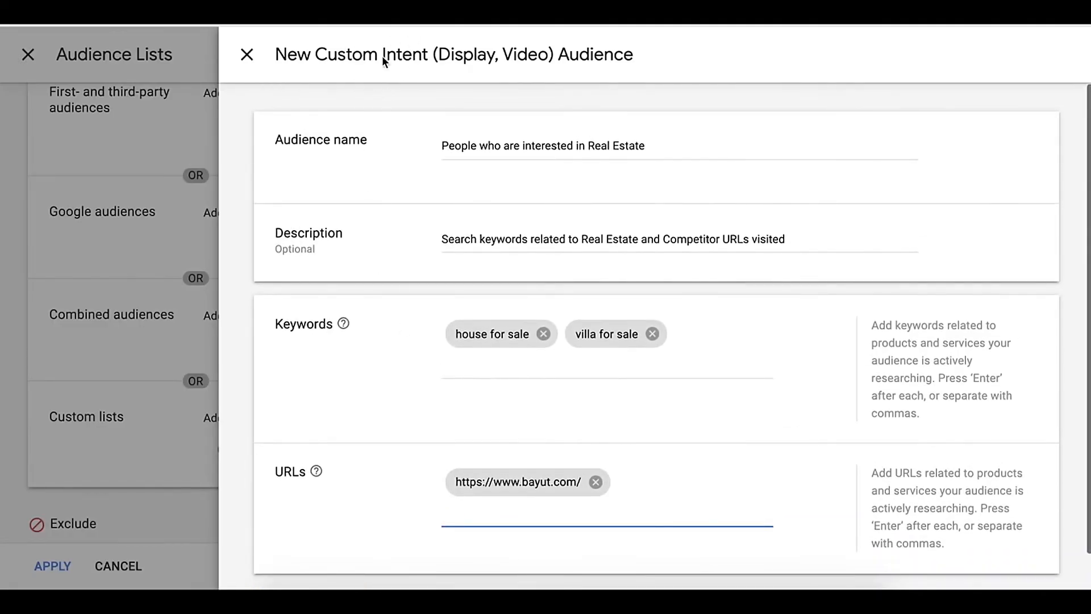
pyautogui.scroll(-1, 477, 435)
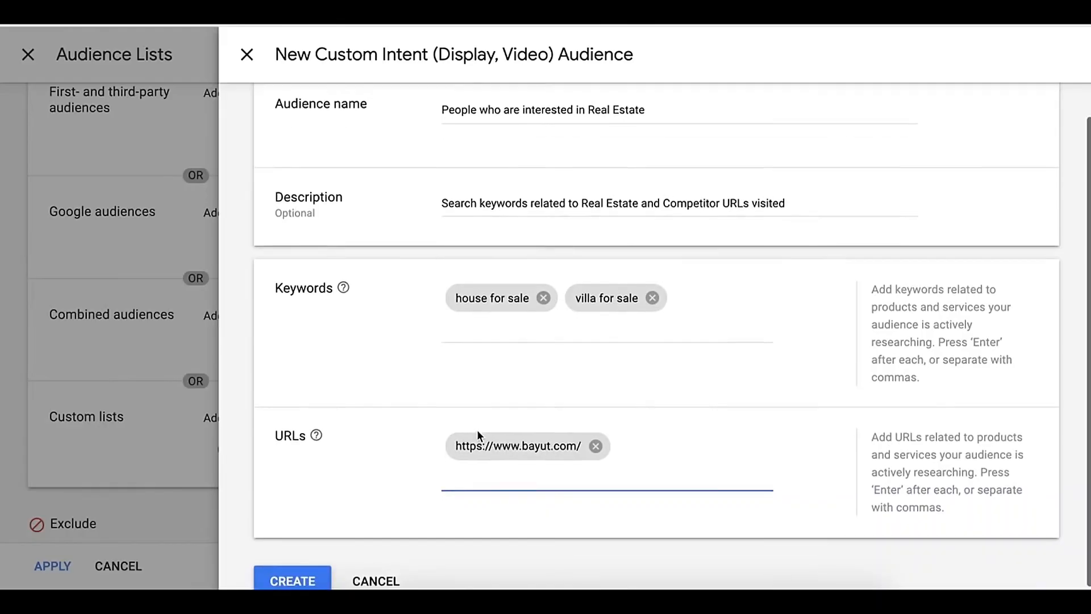
pyautogui.click(291, 577)
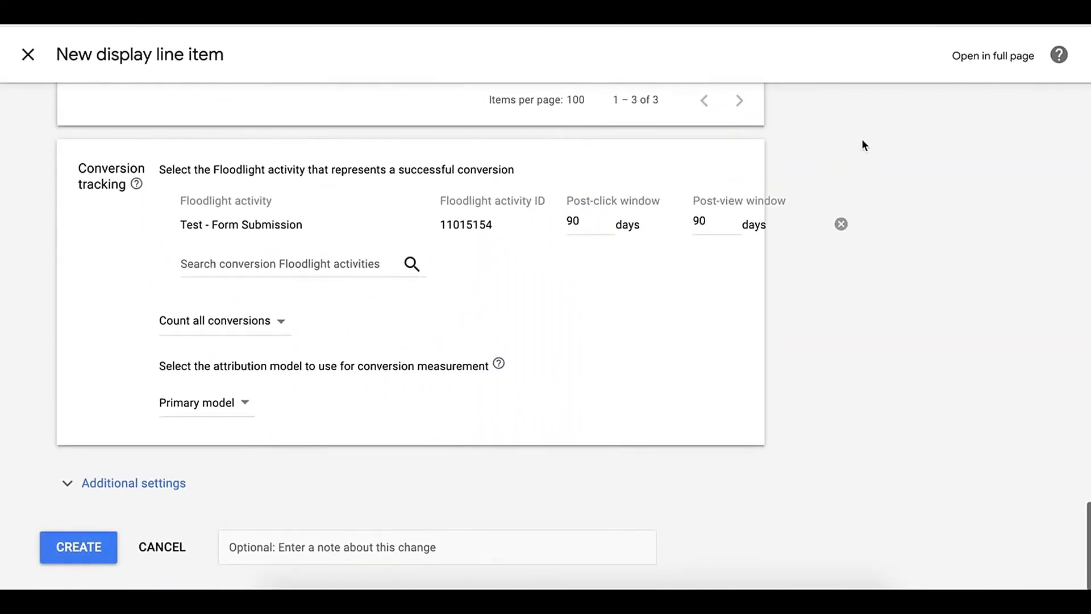
# Set the Test - Form Submission Floodlight activity's post-click window to 7 days, edit its post-view window, and create the line item.
pyautogui.doubleClick(575, 219)
pyautogui.write('7')
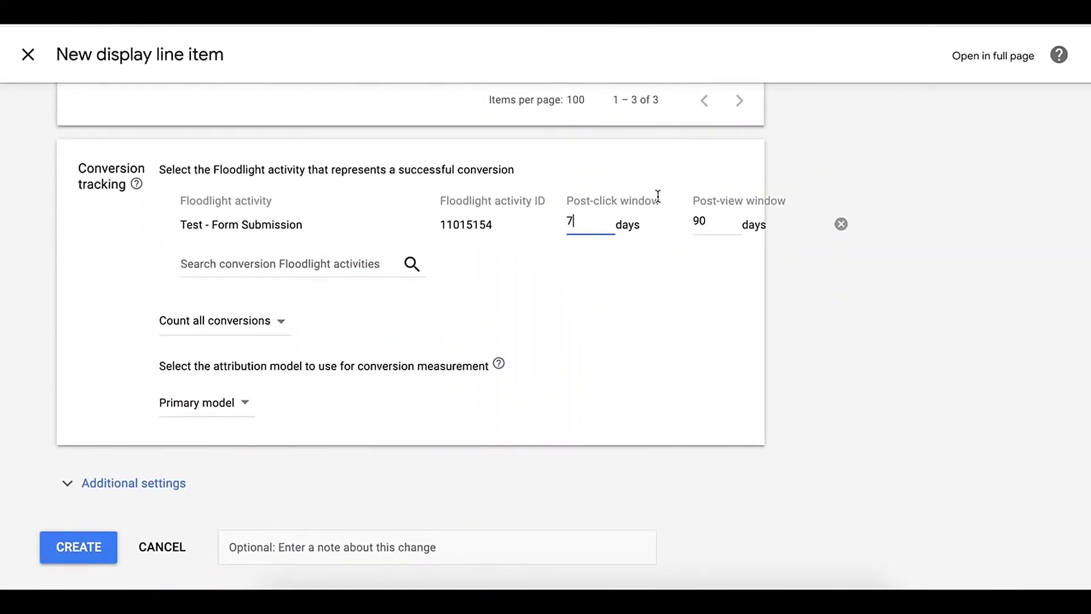
pyautogui.doubleClick(710, 220)
pyautogui.click(83, 543)
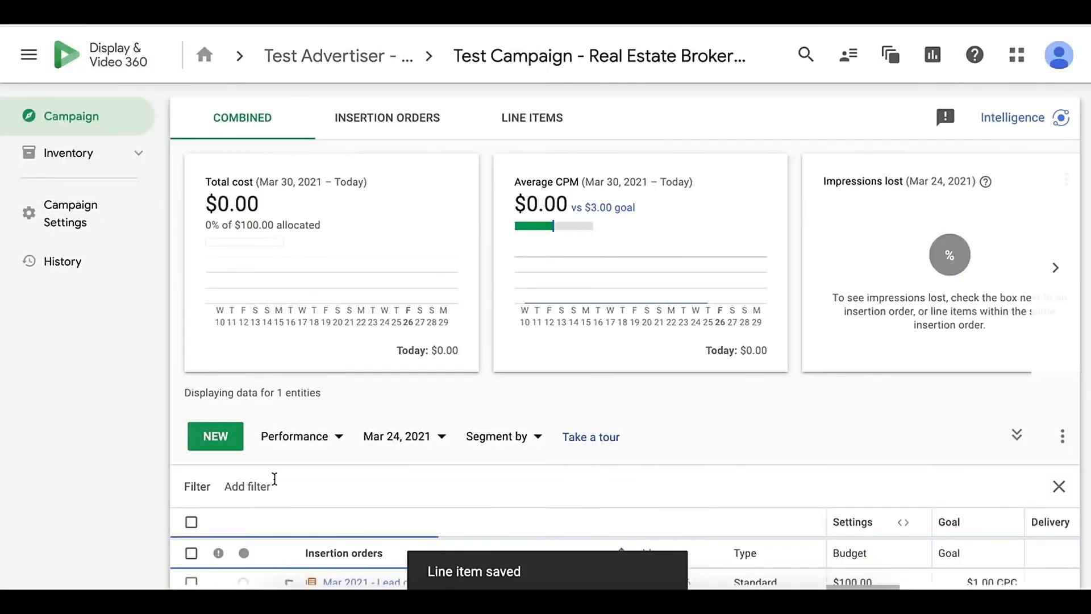
# Start another new display line item in the campaign and name it Retargeting.
pyautogui.scroll(-3, 353, 489)
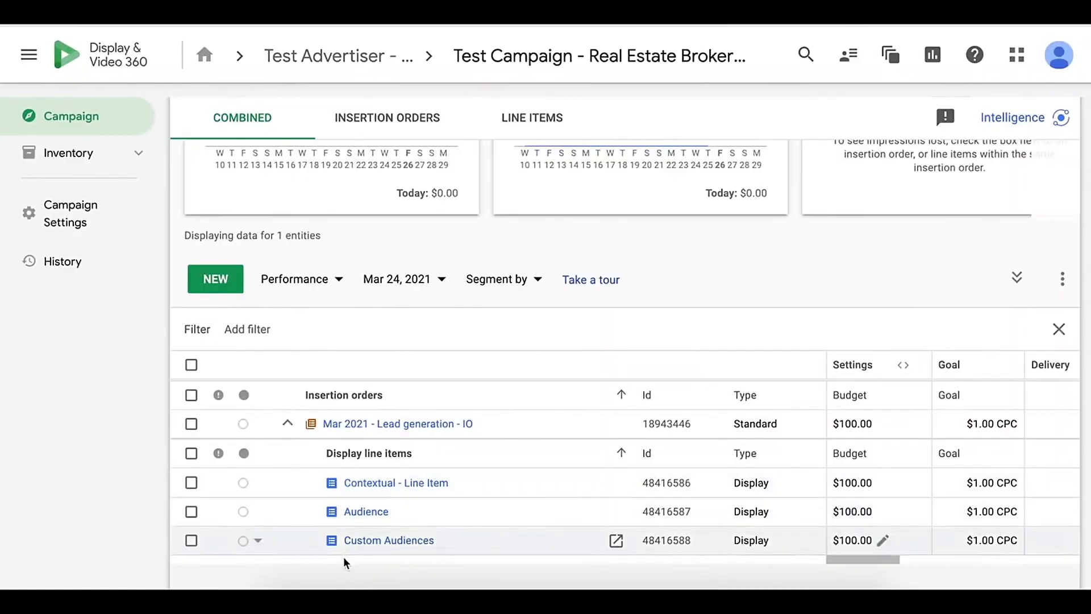
pyautogui.click(222, 291)
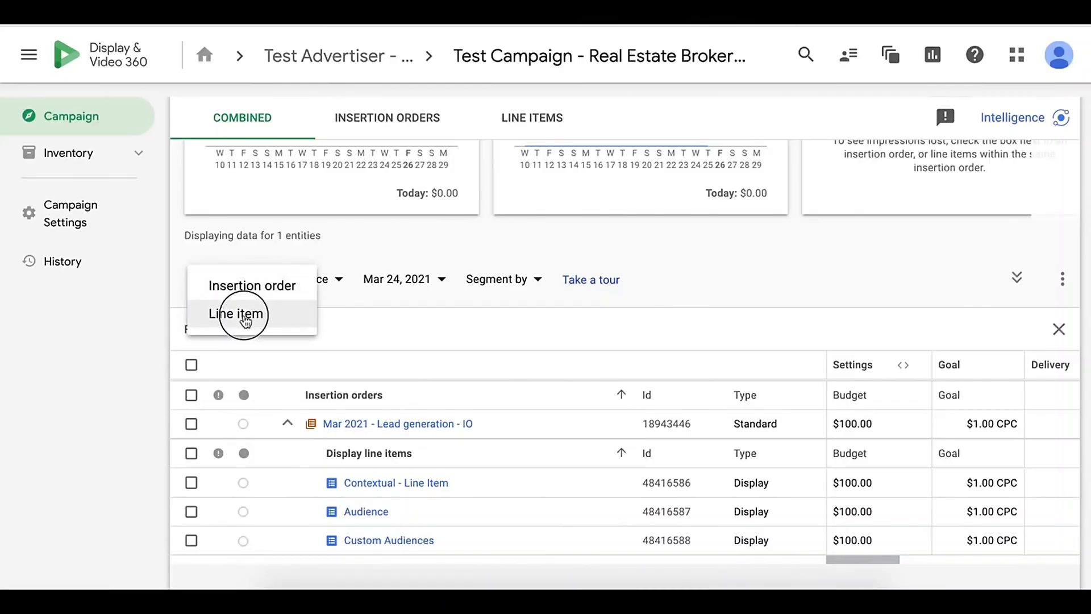
pyautogui.click(236, 313)
pyautogui.click(282, 324)
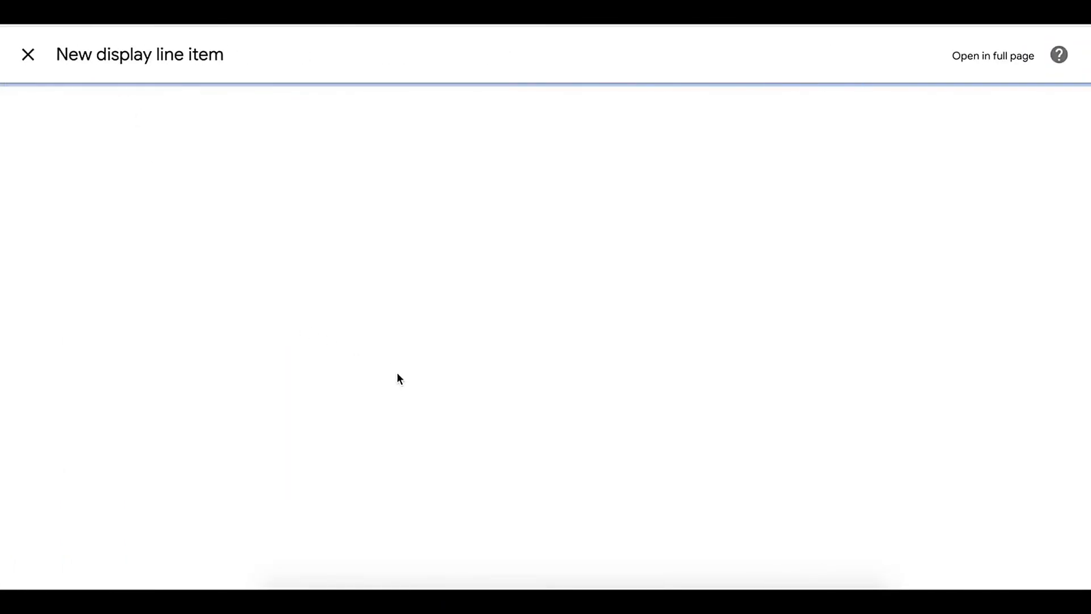
pyautogui.scroll(-1, 398, 372)
pyautogui.scroll(1, 397, 373)
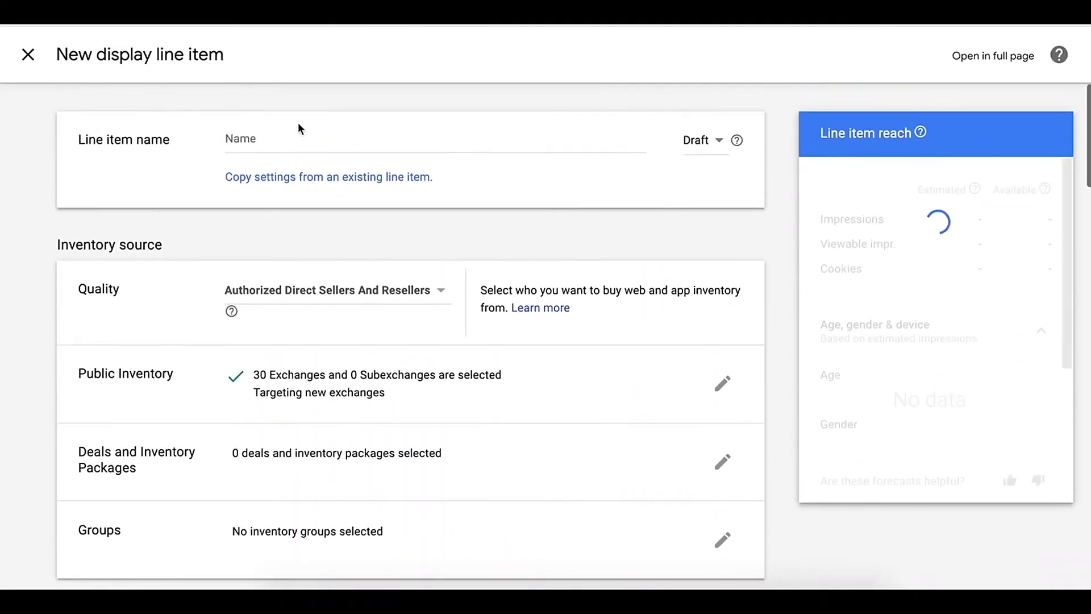
pyautogui.click(300, 136)
pyautogui.write('Retargeting')
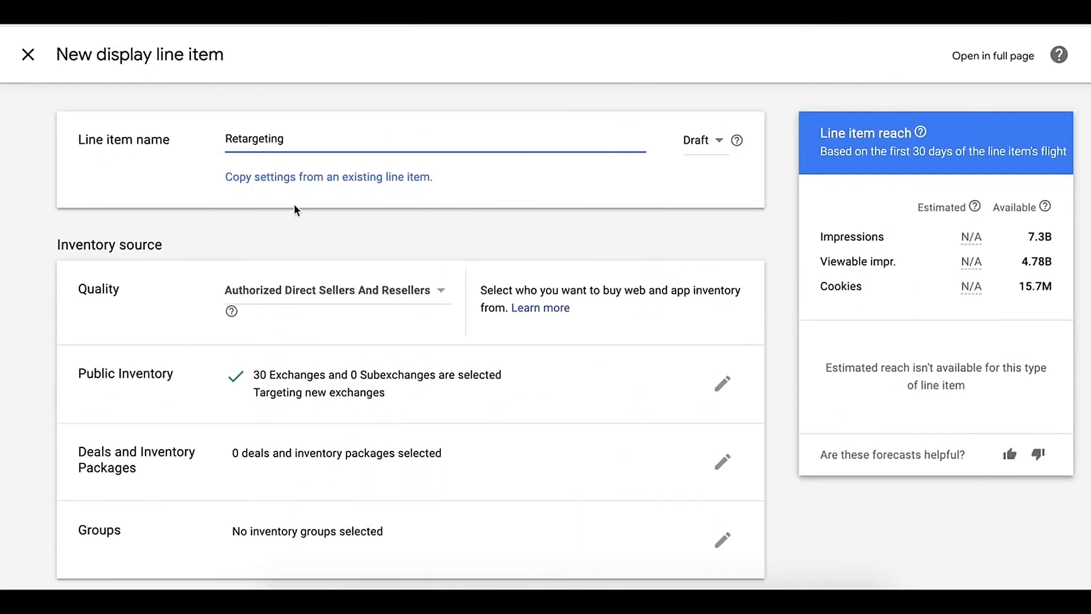
# Add Audience Lists targeting to the line item and open the first- and third-party audience selection for first-party audiences.
pyautogui.scroll(-13, 295, 205)
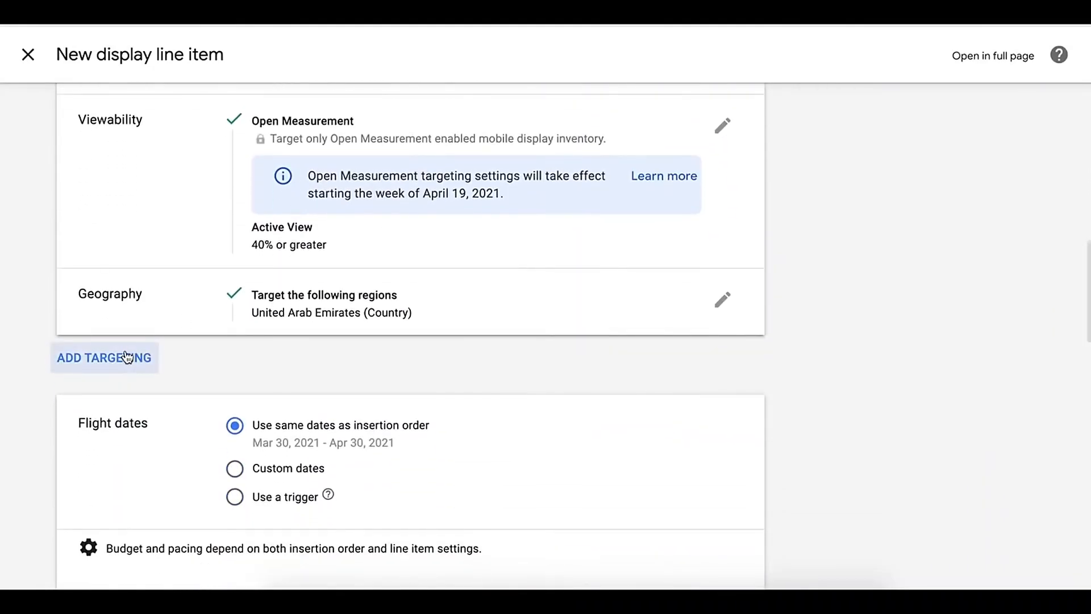
pyautogui.click(130, 357)
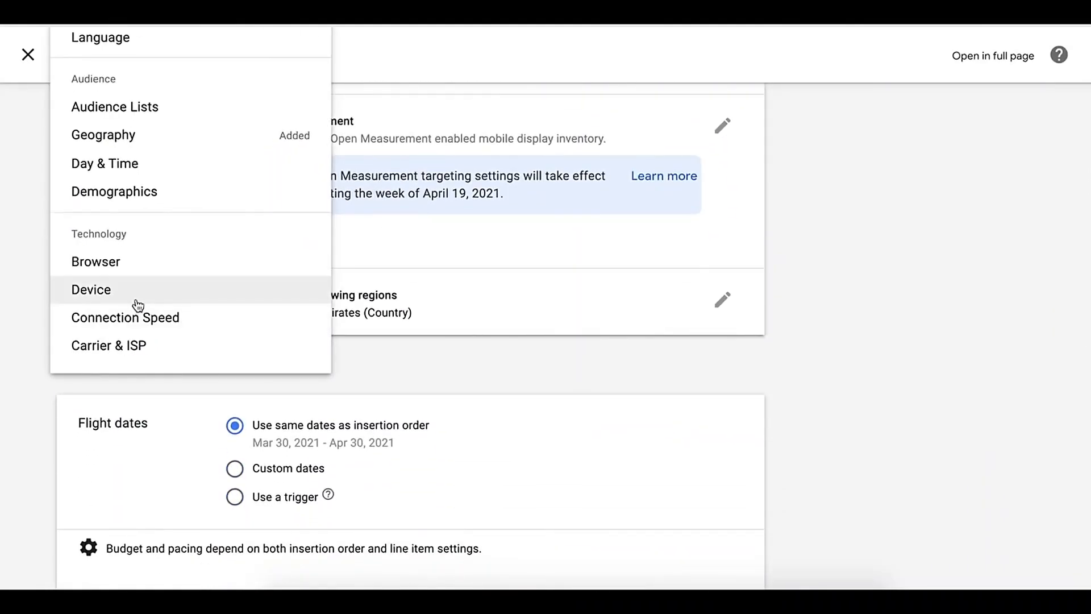
pyautogui.click(149, 108)
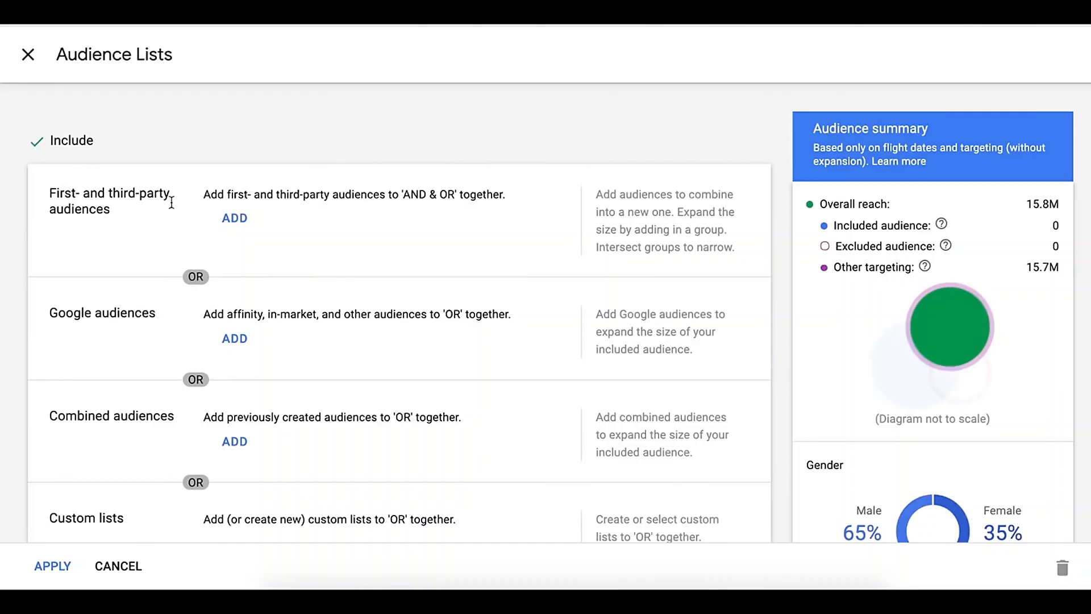
pyautogui.click(235, 220)
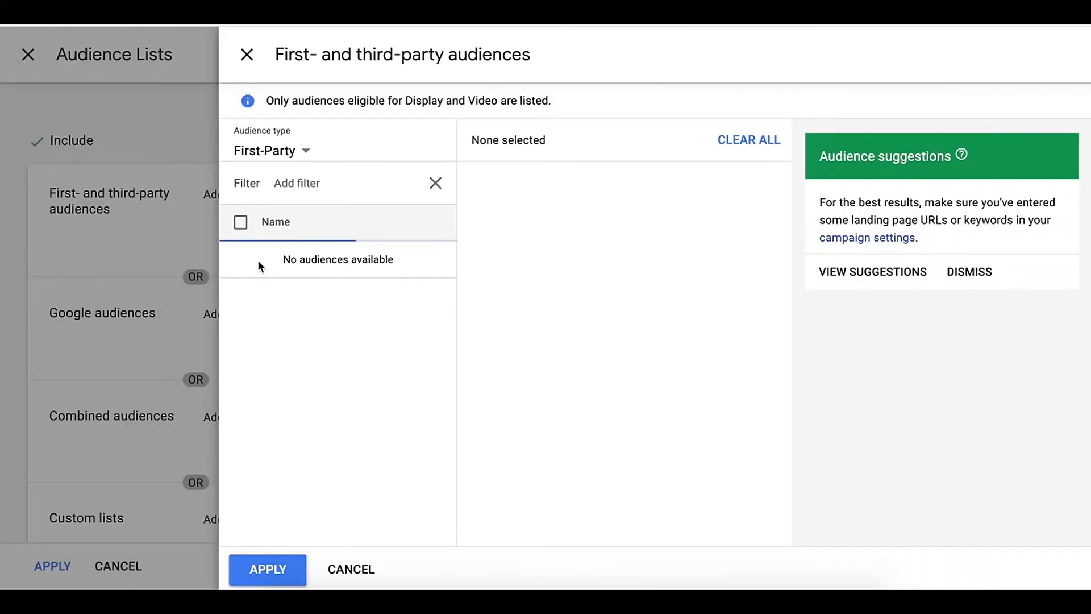
pyautogui.moveTo(278, 259); pyautogui.dragTo(407, 259)
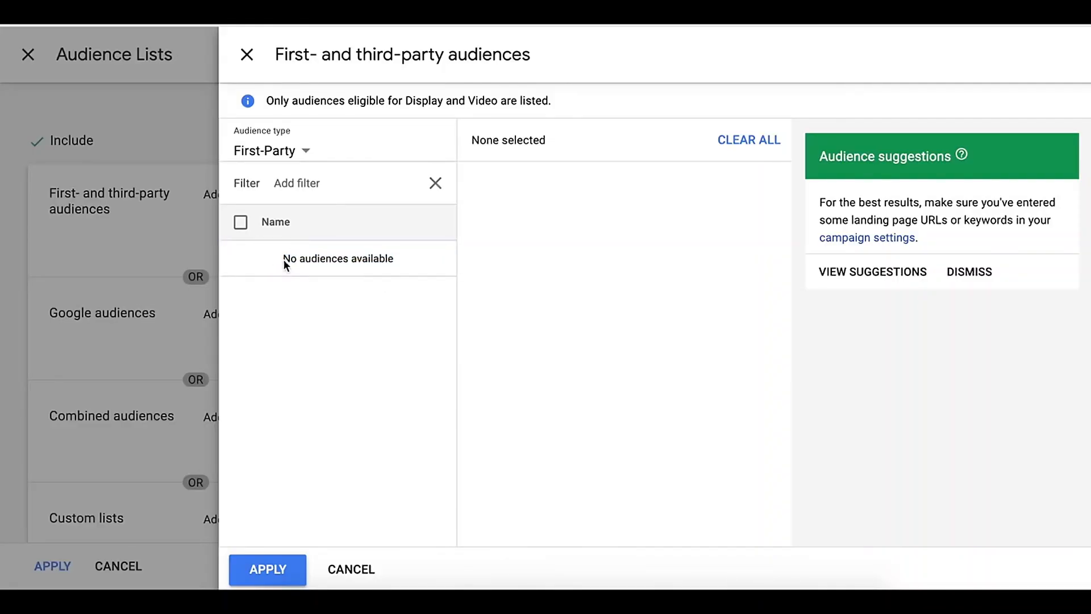
# Apply the first-party audience selection without choosing an audience, and apply the Audience Lists targeting to the line item.
pyautogui.click(267, 569)
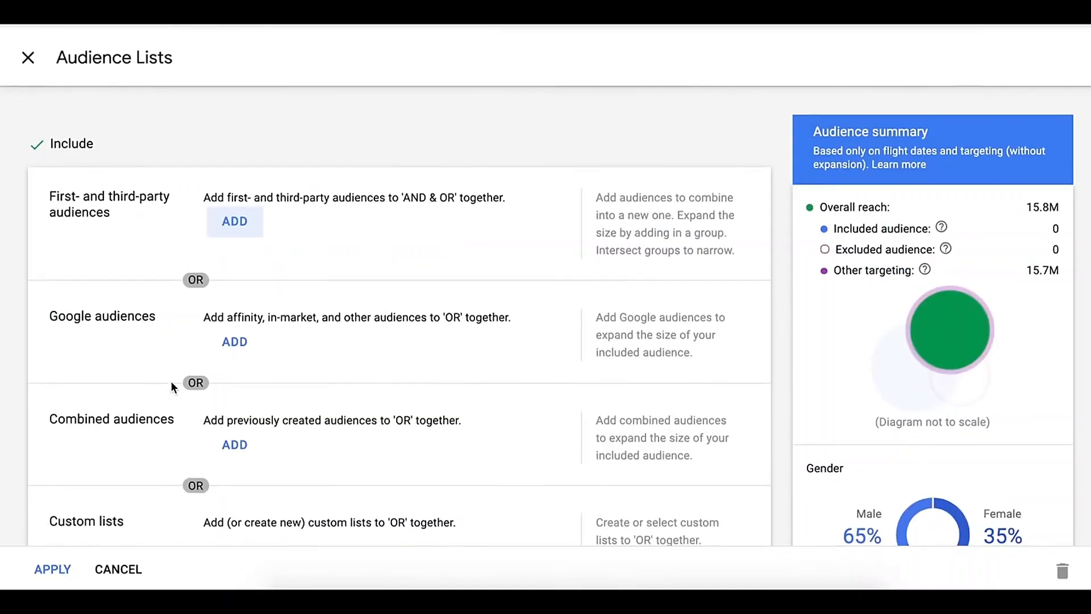
pyautogui.scroll(-3, 170, 383)
pyautogui.scroll(-1, 172, 382)
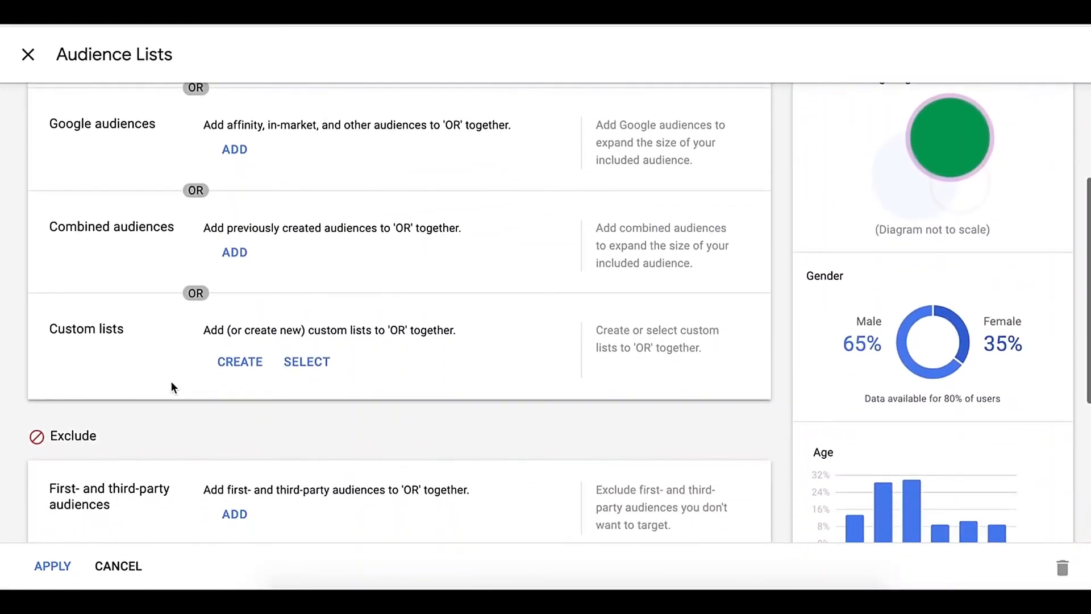
pyautogui.scroll(1, 171, 382)
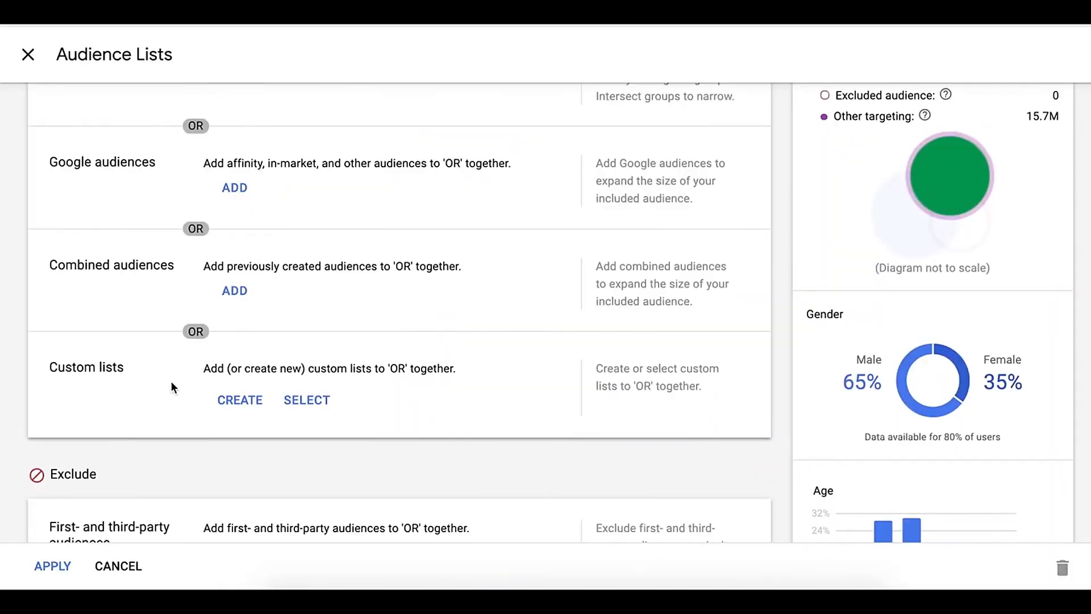
pyautogui.scroll(-1, 172, 385)
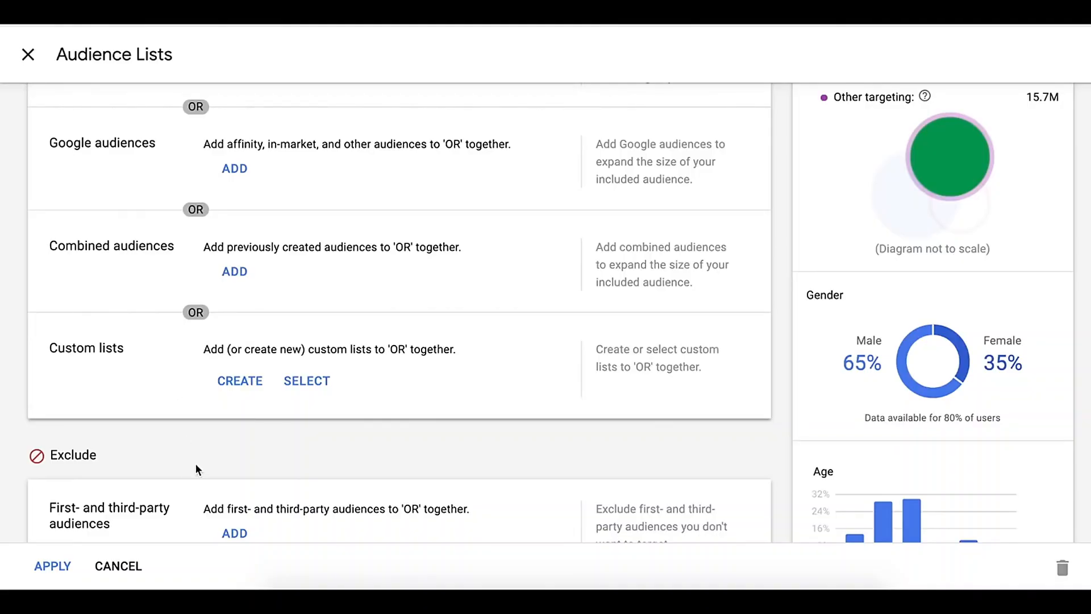
pyautogui.scroll(-5, 196, 463)
pyautogui.click(56, 564)
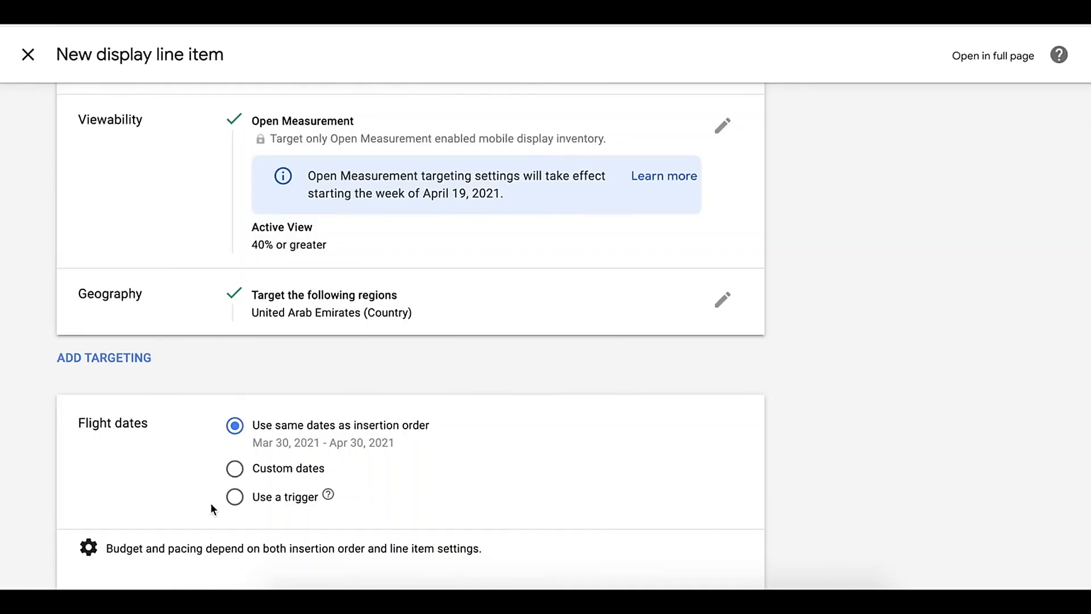
# Assign all eligible creatives to the line item: Tag Creative, HTMl Banner and Image Creative.
pyautogui.scroll(-15, 147, 336)
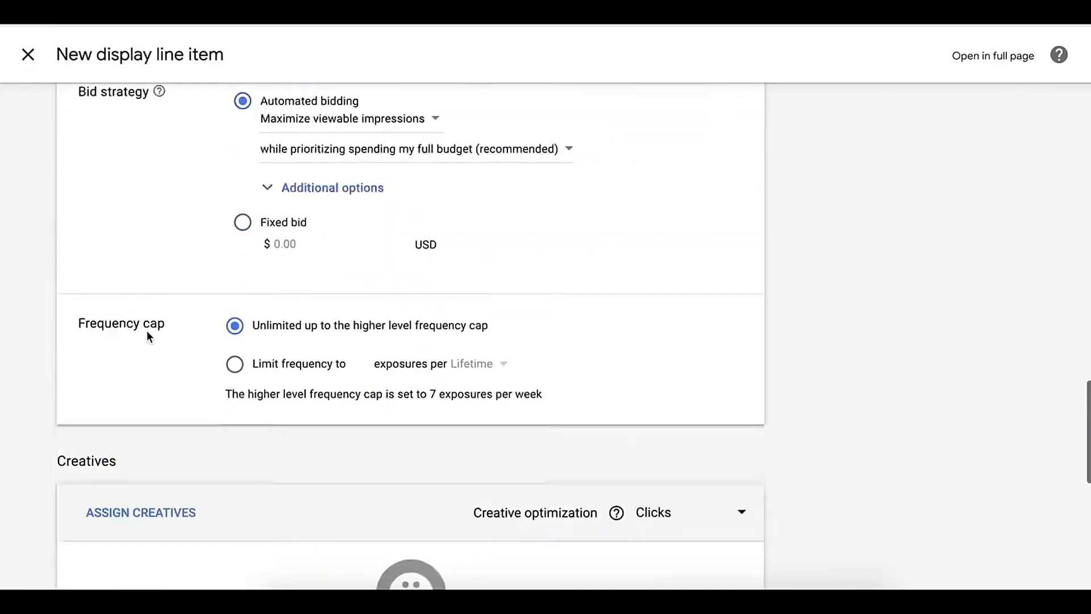
pyautogui.scroll(2, 293, 234)
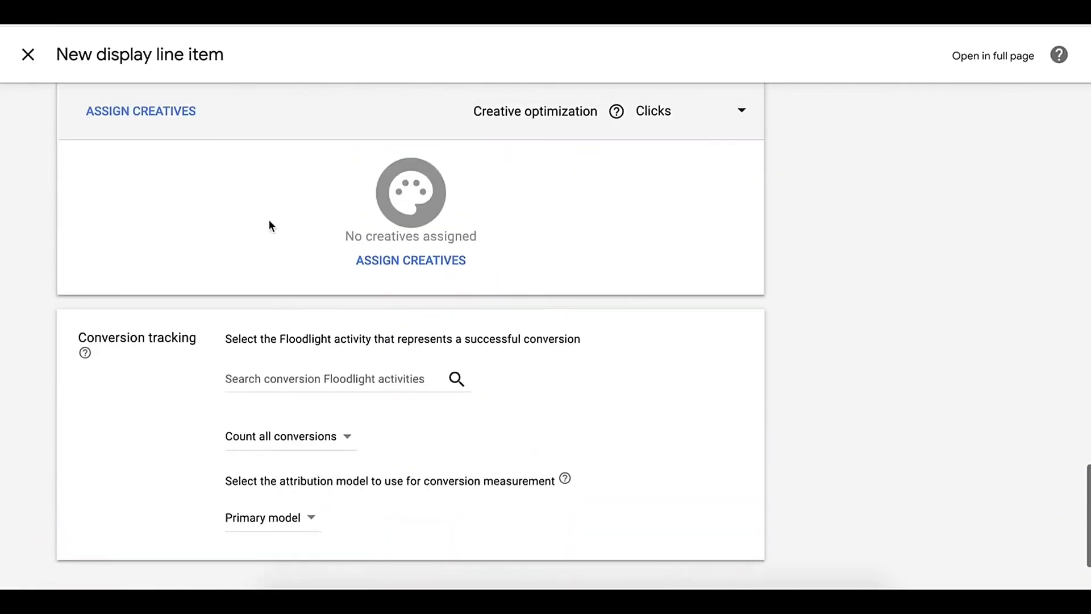
pyautogui.click(390, 261)
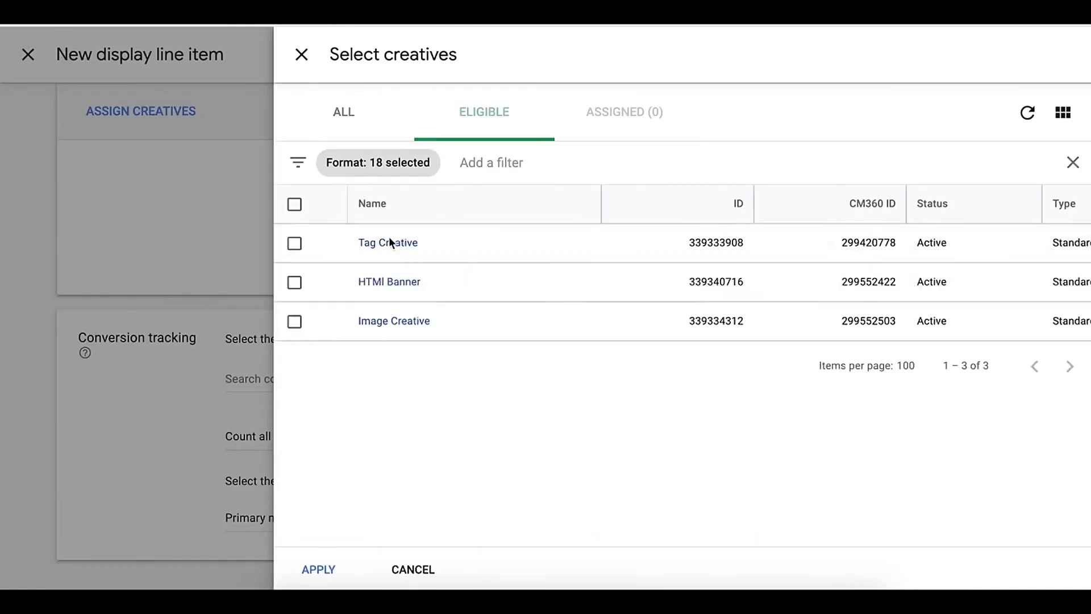
pyautogui.click(294, 204)
pyautogui.click(317, 566)
# Add the Test - Form Submission Floodlight activity for conversion tracking with a 7-day post-click and a 30-day post-view window.
pyautogui.scroll(-3, 210, 459)
pyautogui.click(285, 264)
pyautogui.click(318, 308)
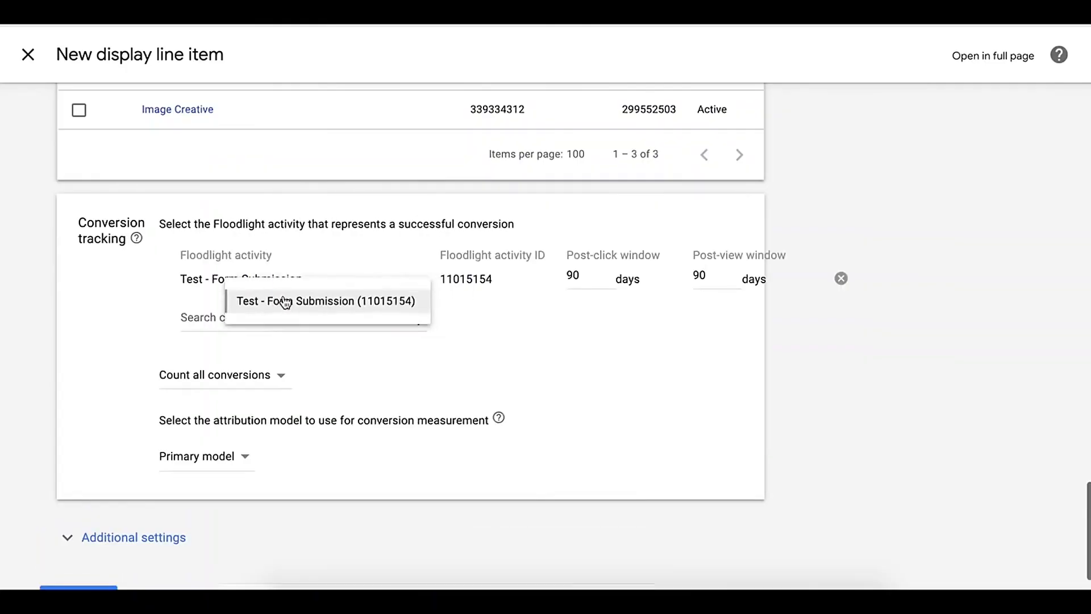
pyautogui.doubleClick(592, 275)
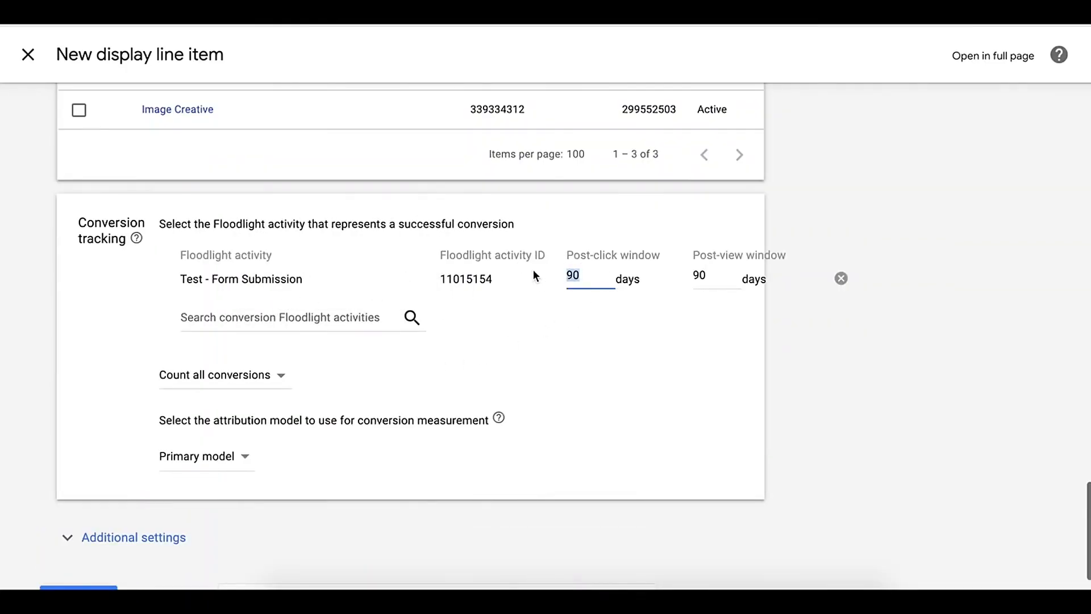
pyautogui.write('7')
pyautogui.doubleClick(702, 275)
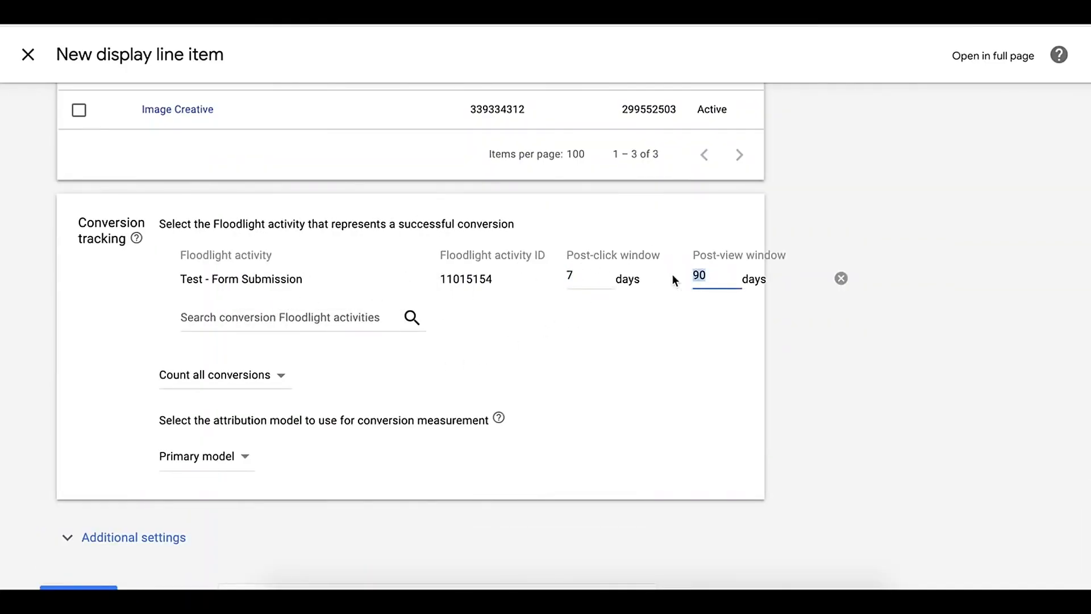
pyautogui.write('30')
# Set the line item's flight budget pacing to Ahead.
pyautogui.scroll(15, 409, 335)
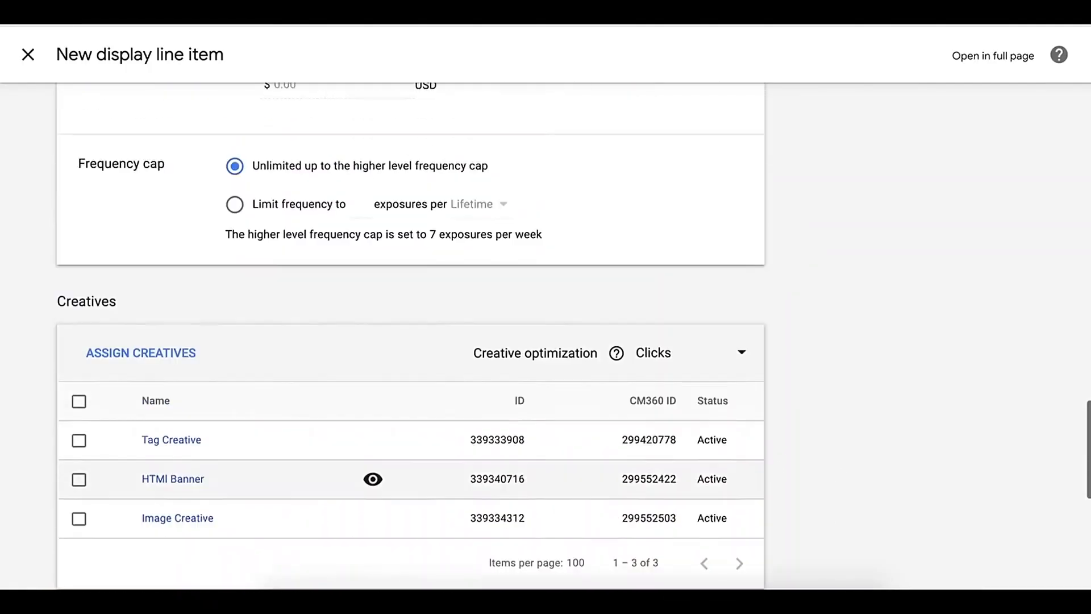
pyautogui.scroll(1, 410, 336)
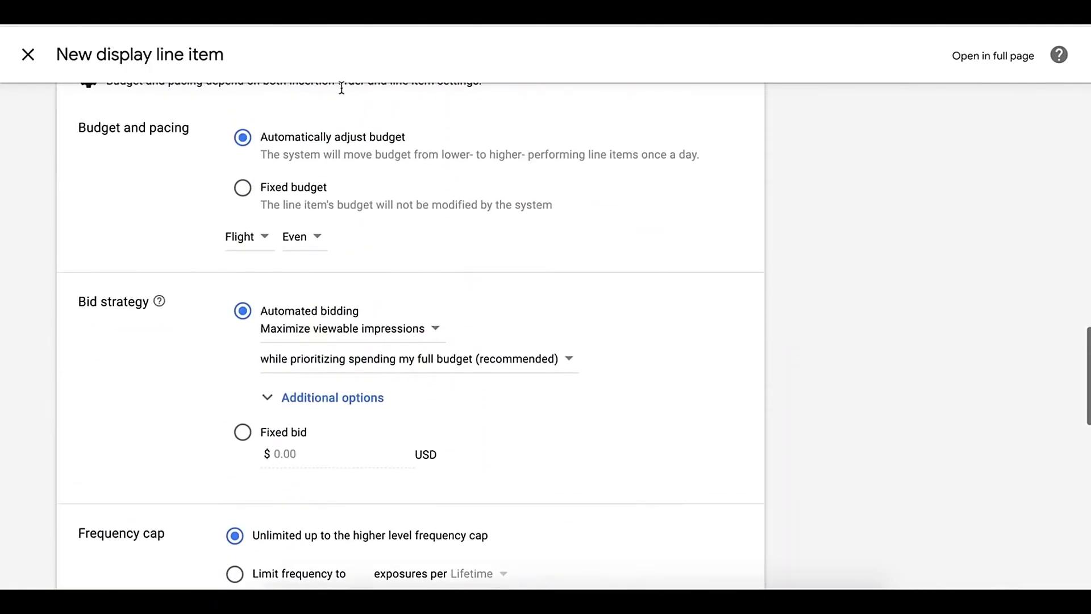
pyautogui.click(291, 238)
pyautogui.click(310, 282)
# Set the automated bidding strategy to Maximize conversions and create the Retargeting line item.
pyautogui.scroll(4, 326, 263)
pyautogui.scroll(-3, 327, 260)
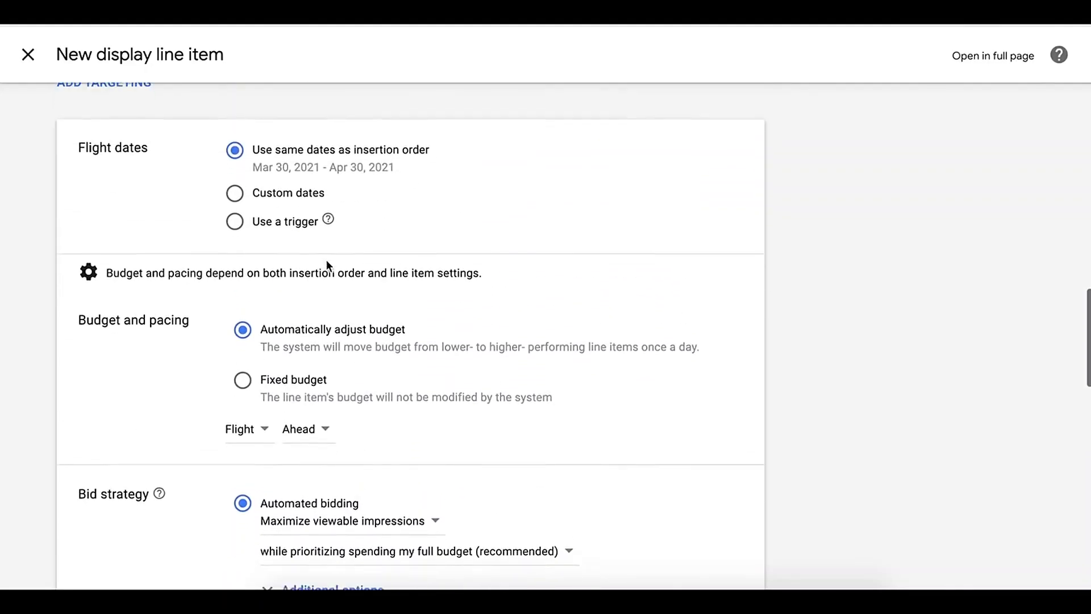
pyautogui.click(391, 401)
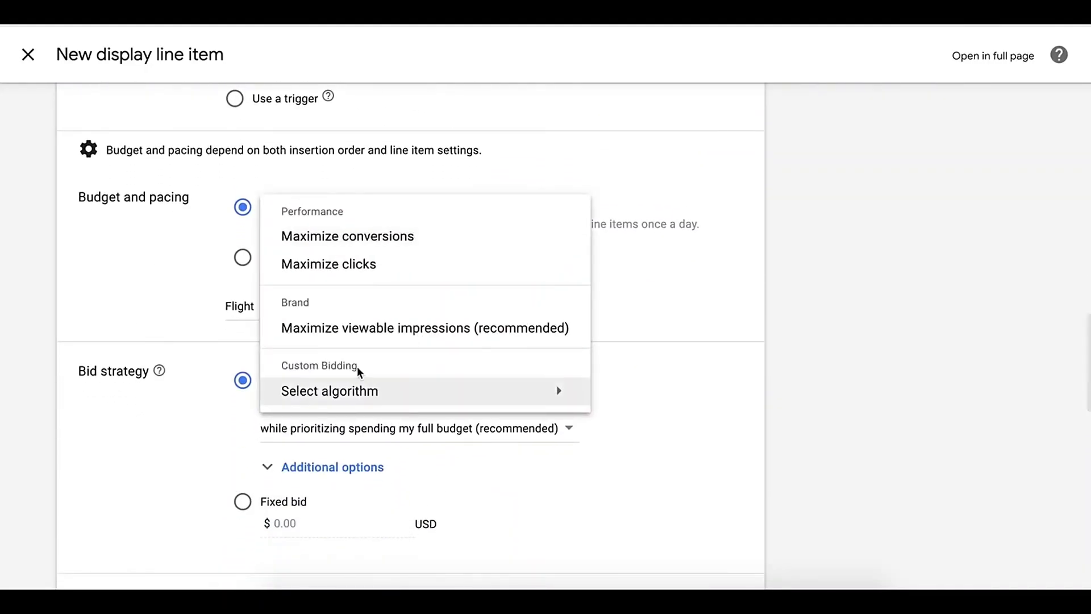
pyautogui.click(345, 236)
pyautogui.scroll(-15, 380, 335)
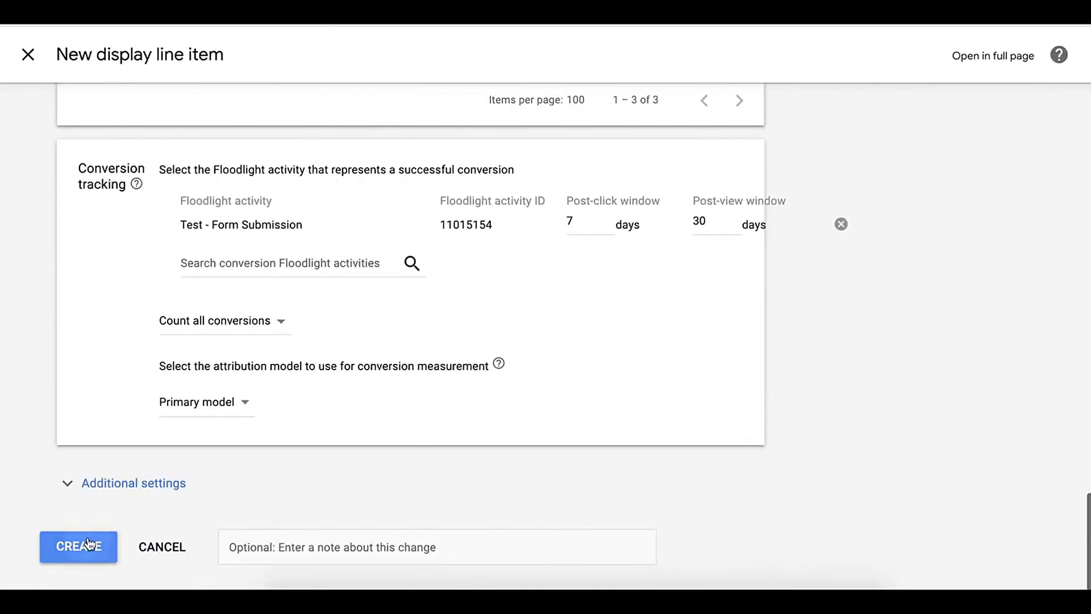
pyautogui.click(88, 544)
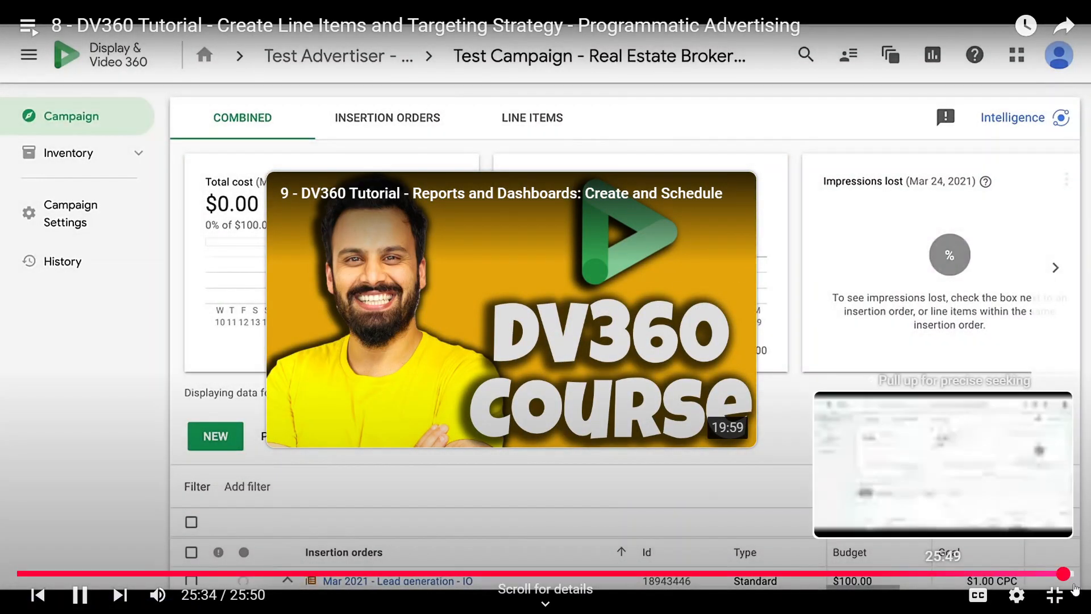
pyautogui.click(1054, 595)
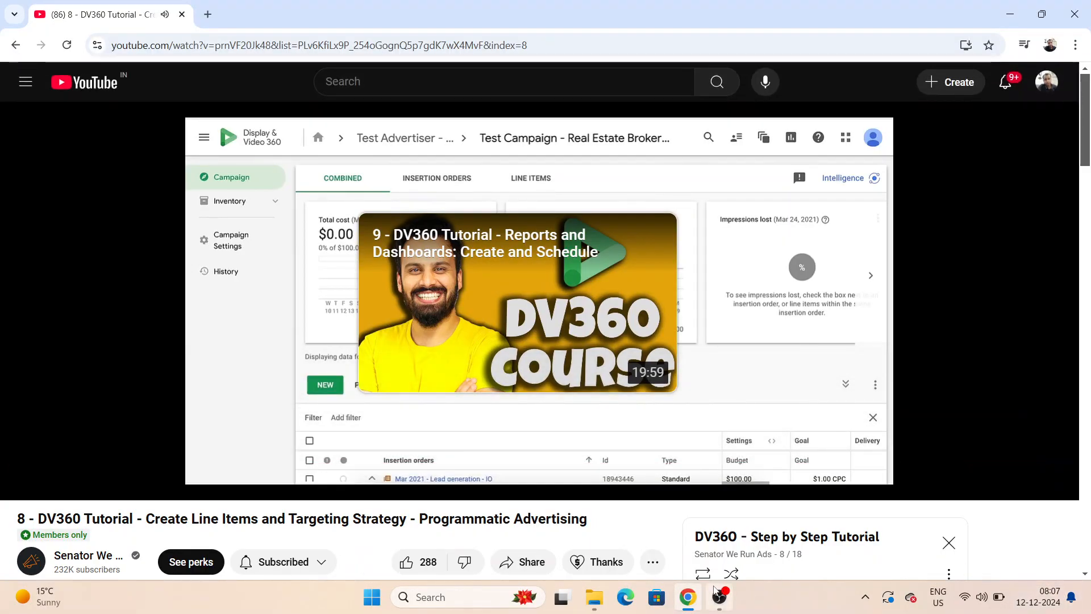